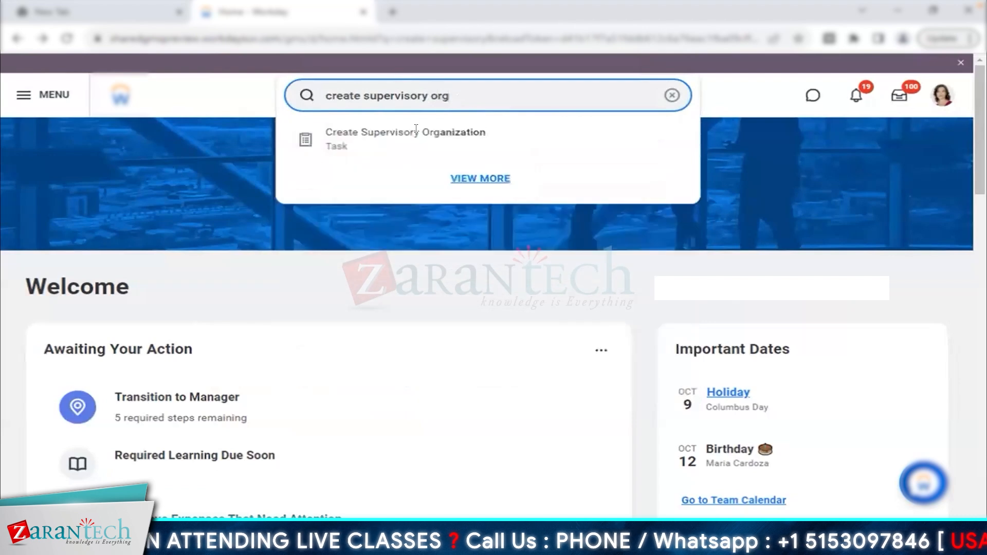
- Search for and open the Create Supervisory Organization task
click(434, 138)
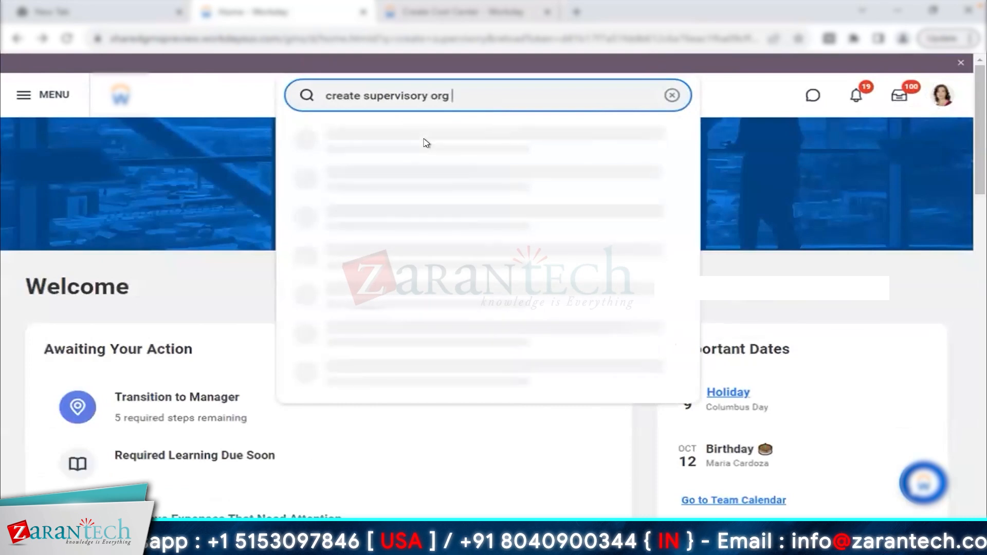
key(Return)
click(420, 187)
- Choose the Velvet Reorganization Event by searching 've'
click(432, 229)
text(ve)
key(Return)
click(313, 340)
click(284, 245)
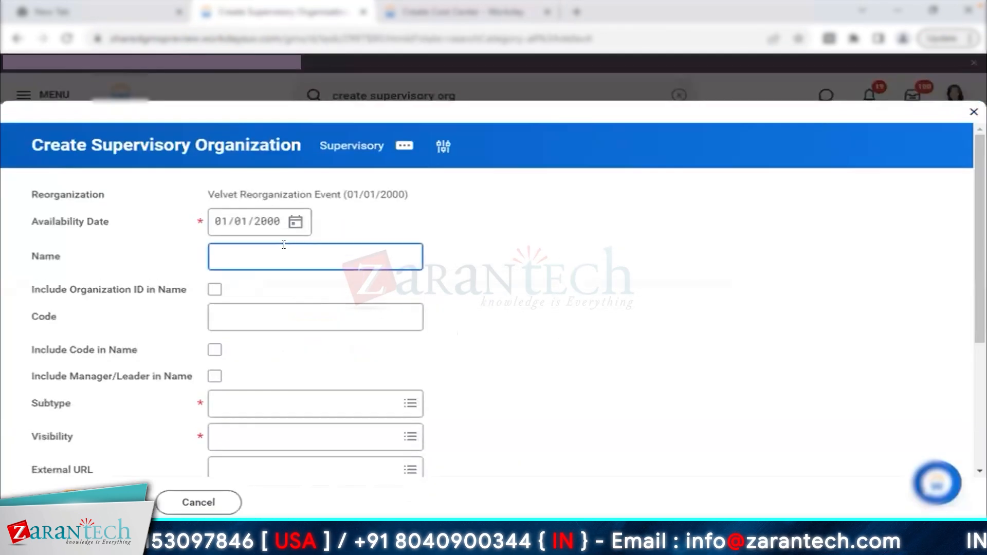
- Name the new organization 'Velvet CEO'
text(Velvet CE)
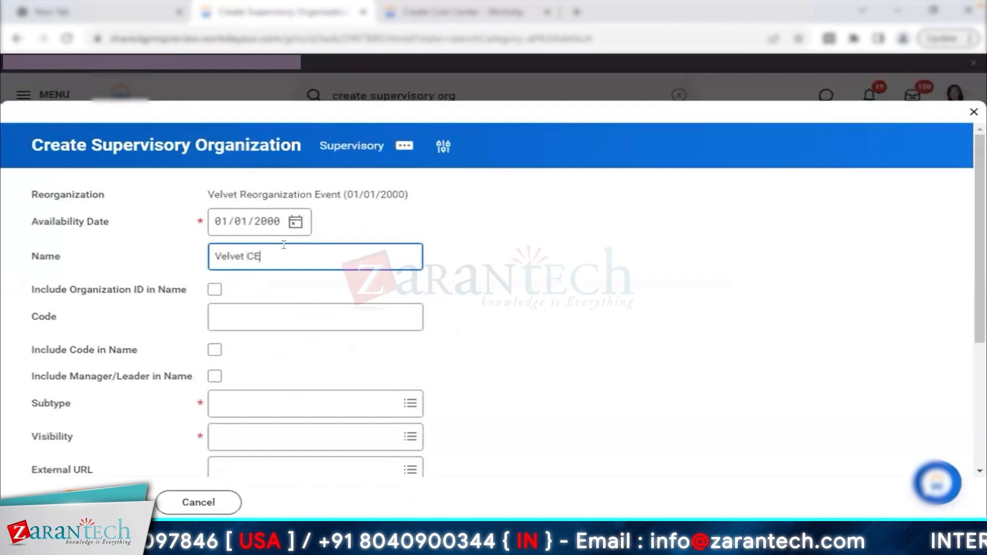
key(shift+End)
click(572, 383)
- Turn on Include Manager/Leader in Name for the organization
drag(87, 141, 303, 167)
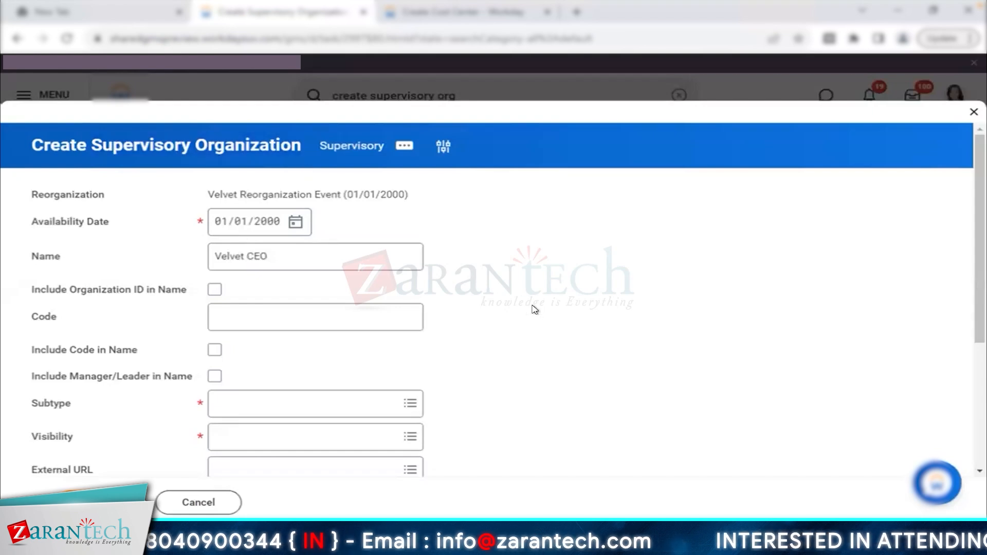
scroll(522, 300, down, 3)
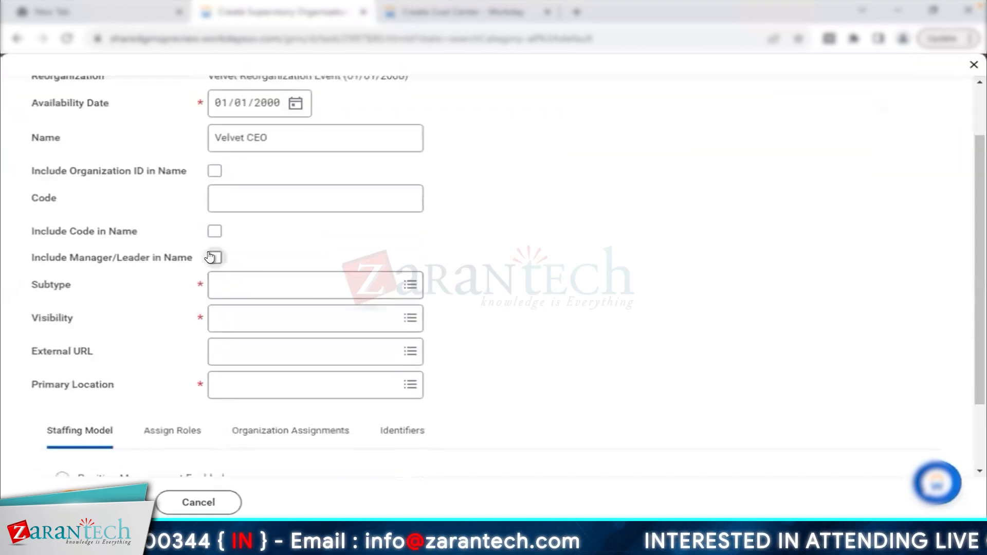
drag(69, 258, 161, 258)
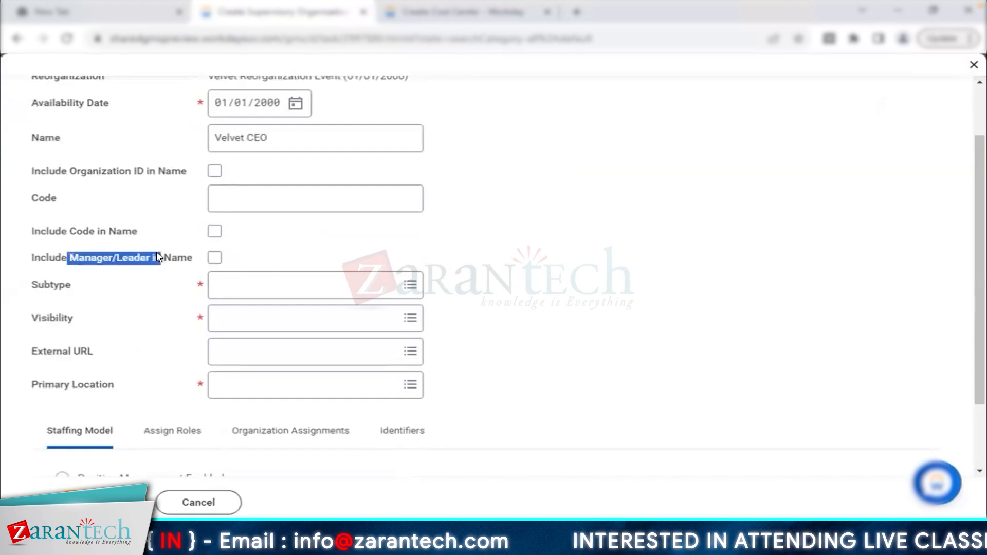
click(215, 258)
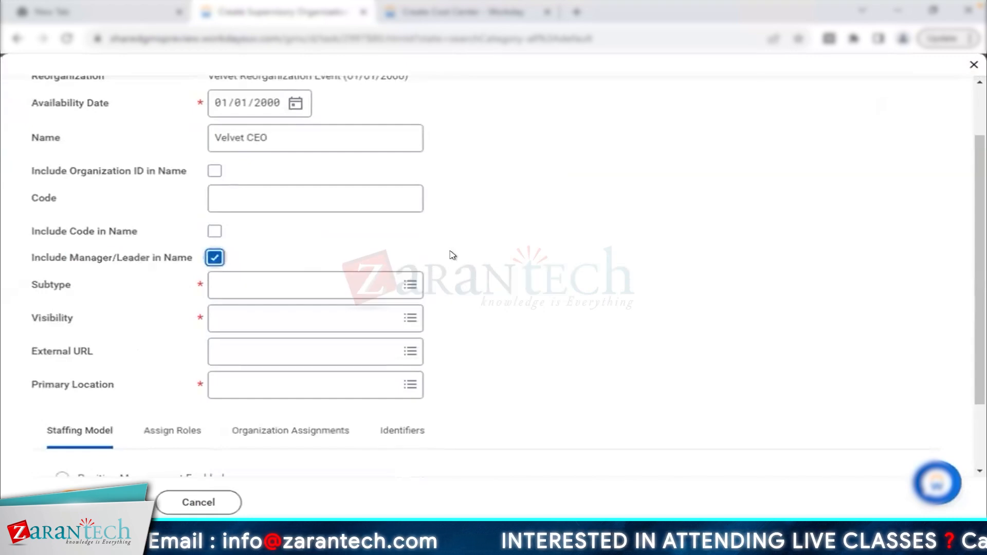
click(320, 285)
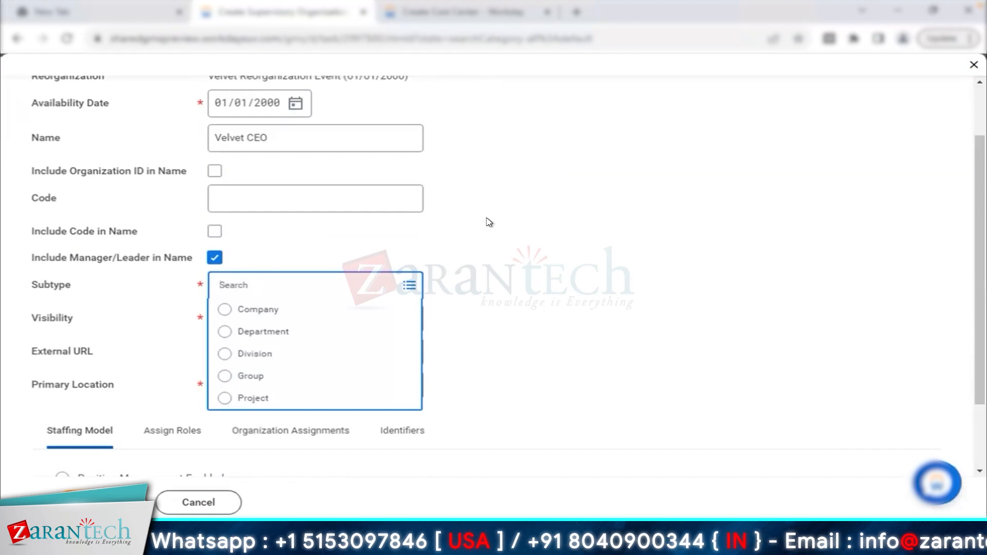
- Set the subtype to Department and the visibility to Everyone
click(315, 332)
click(333, 311)
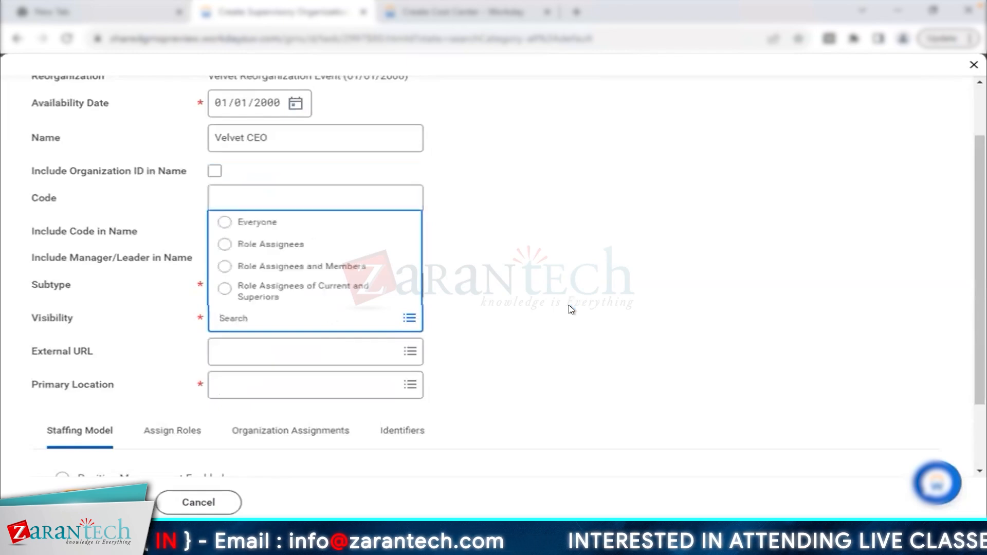
click(278, 222)
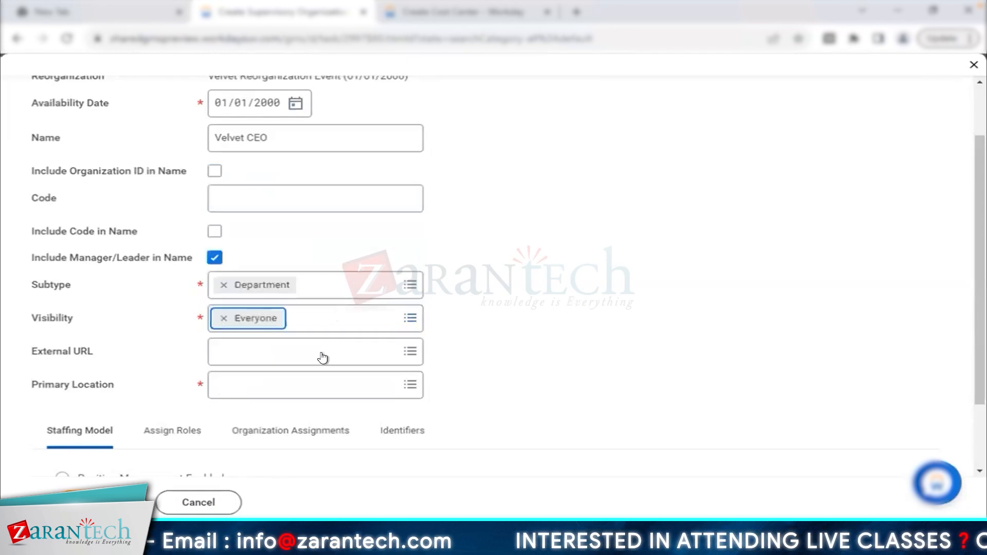
- Open Primary Location choices, then prepare a new search in the cost center tab
click(312, 386)
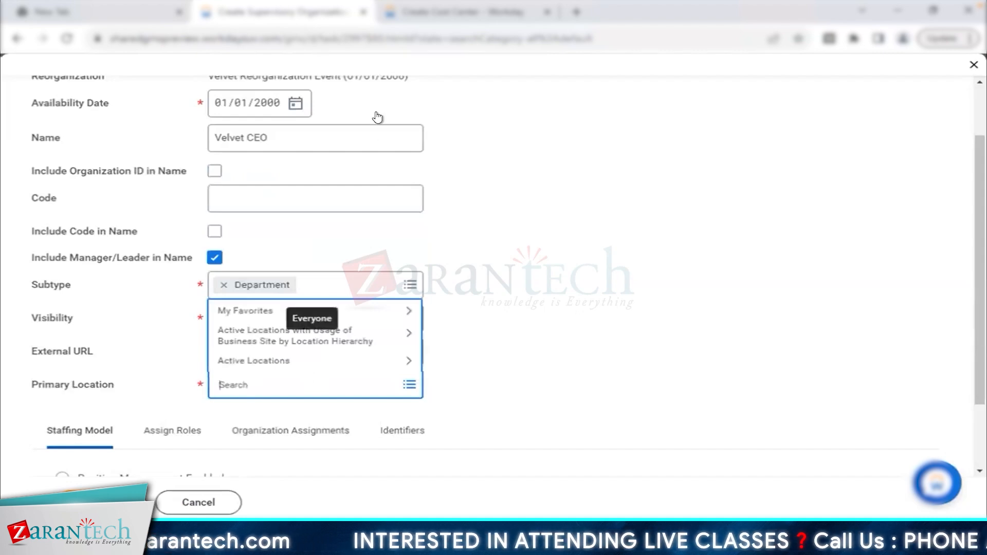
click(463, 12)
triple_click(436, 89)
- Start Create Location for 'Velvet - Connecticut' with Business Site usage
text(create location)
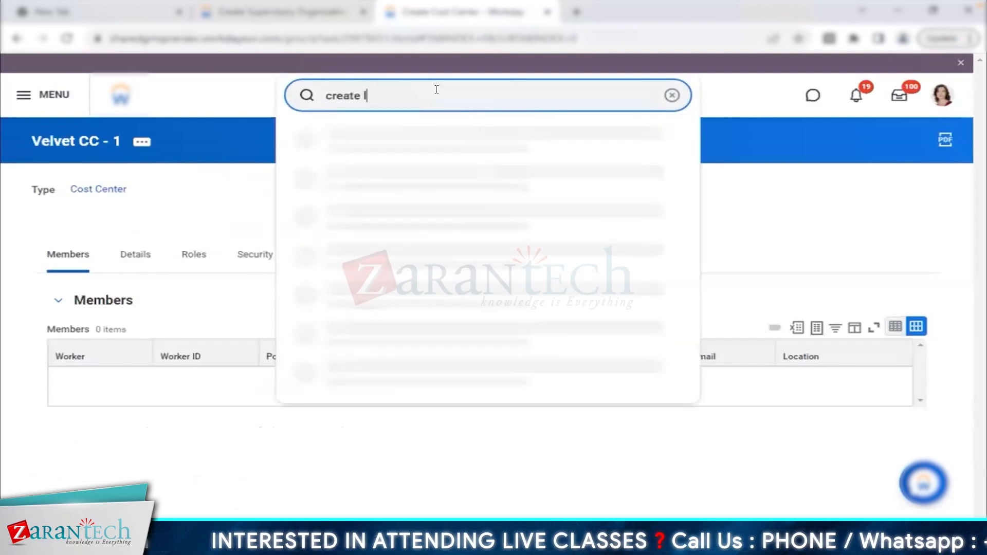
key(Return)
click(399, 231)
text(Velvet - Bosto)
key(Tab)
click(445, 231)
key(BackSpace)
key(BackSpace)
key(BackSpace)
key(BackSpace)
key(BackSpace)
text(Connecticut)
click(445, 263)
click(432, 311)
click(303, 340)
- Make the location an Operations Center and add its primary phone number
click(280, 299)
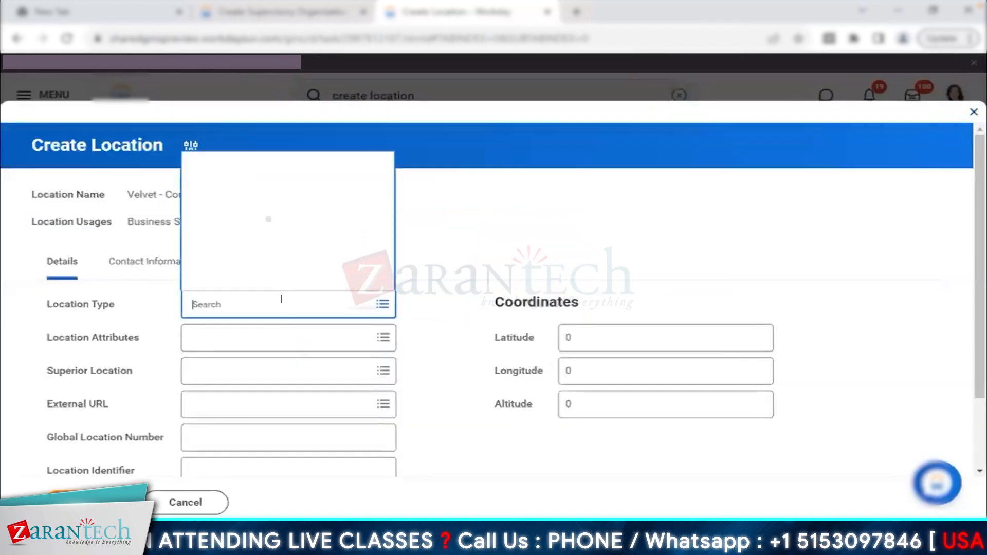
click(249, 224)
click(133, 273)
click(123, 343)
scroll(293, 332, down, 3)
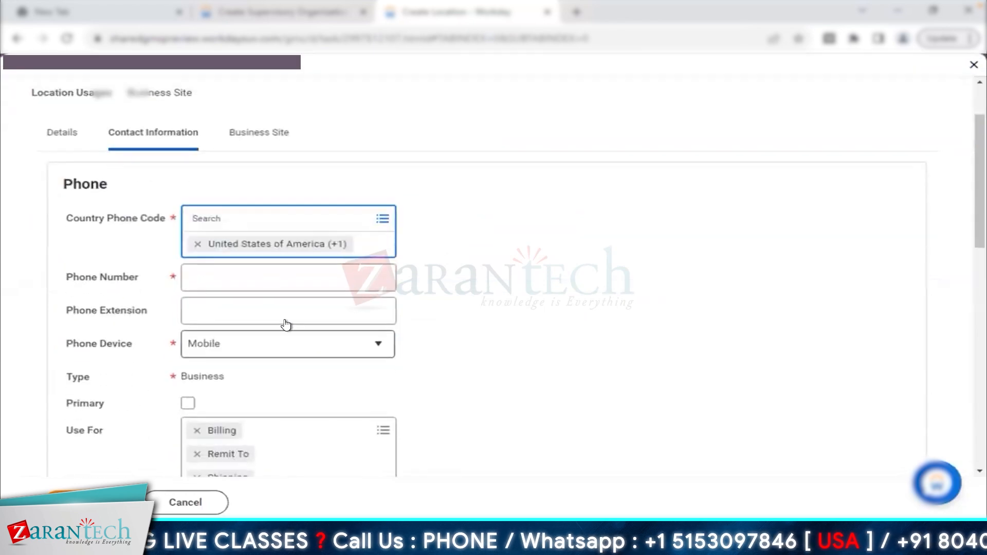
click(266, 270)
click(189, 378)
scroll(221, 308, down, 2)
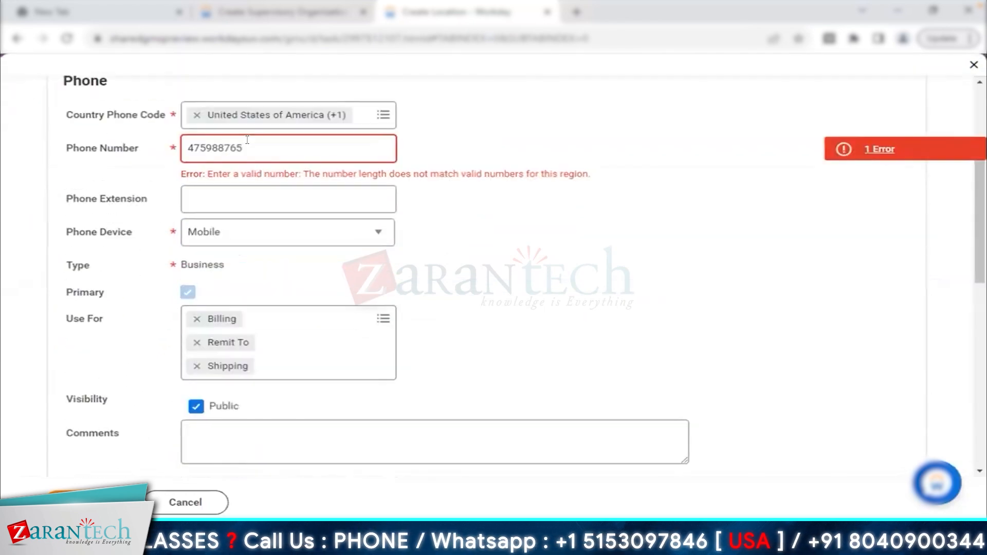
click(247, 144)
scroll(446, 267, down, 8)
- Fill in the location's street address, city, state and ZIP code
click(106, 219)
click(191, 302)
click(209, 364)
key(Tab)
key(Tab)
scroll(216, 430, down, 2)
scroll(216, 430, up, 10)
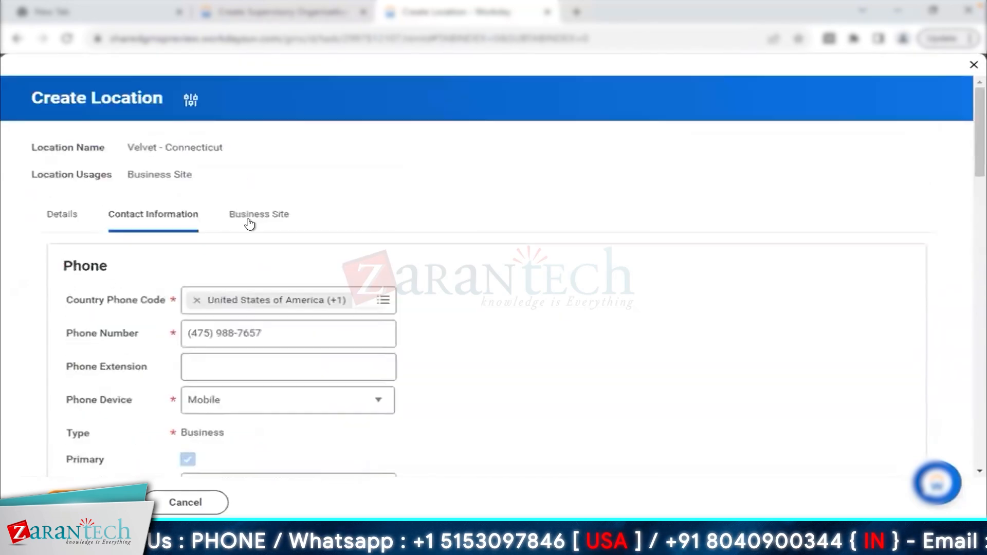
click(252, 216)
- Set the business site time profile to Standard Hours - 40 and a Pacific time zone
click(326, 254)
click(764, 250)
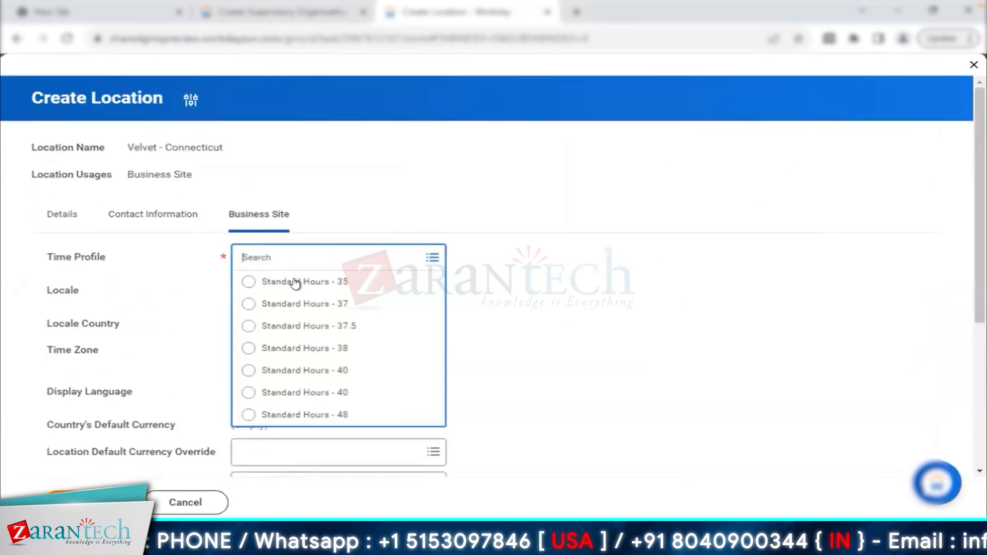
click(299, 368)
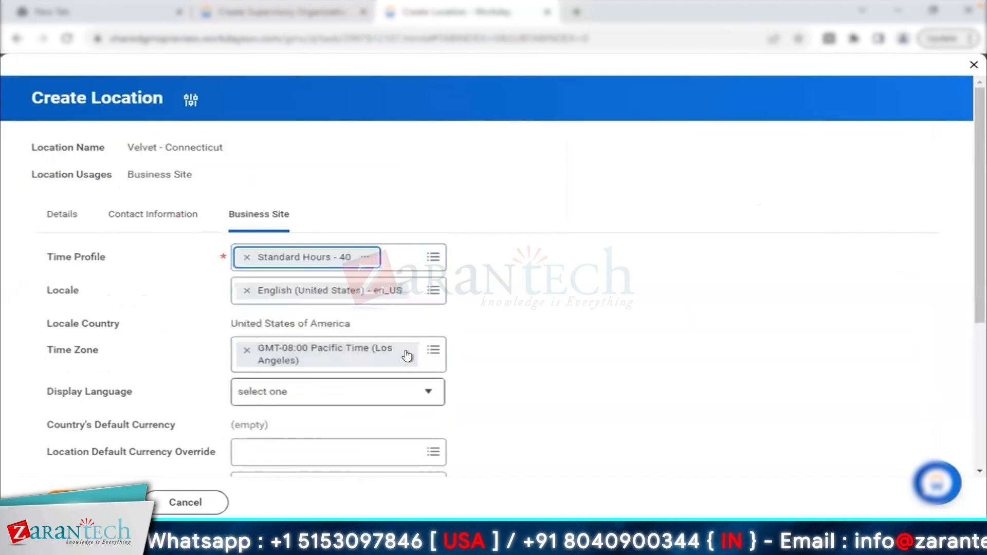
click(430, 363)
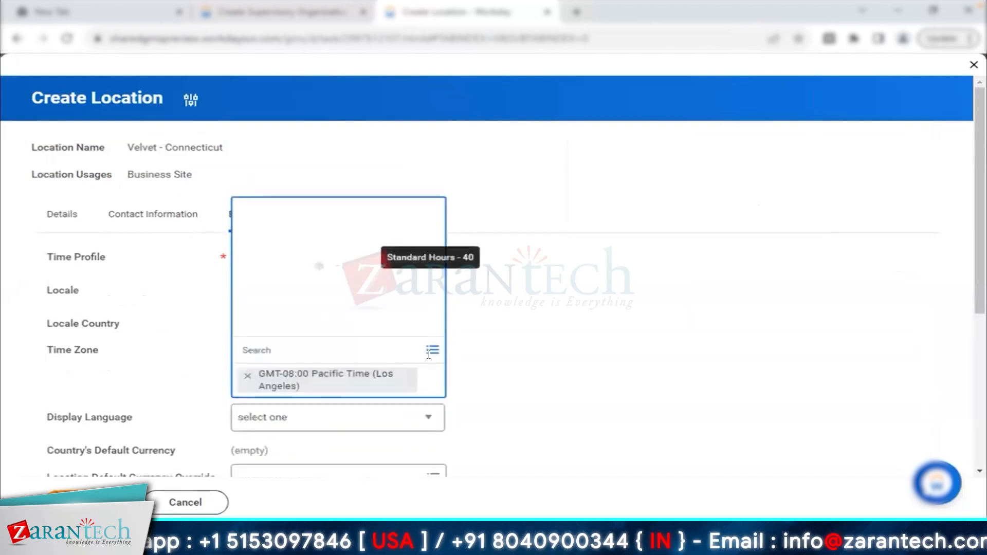
text(pacific)
key(Return)
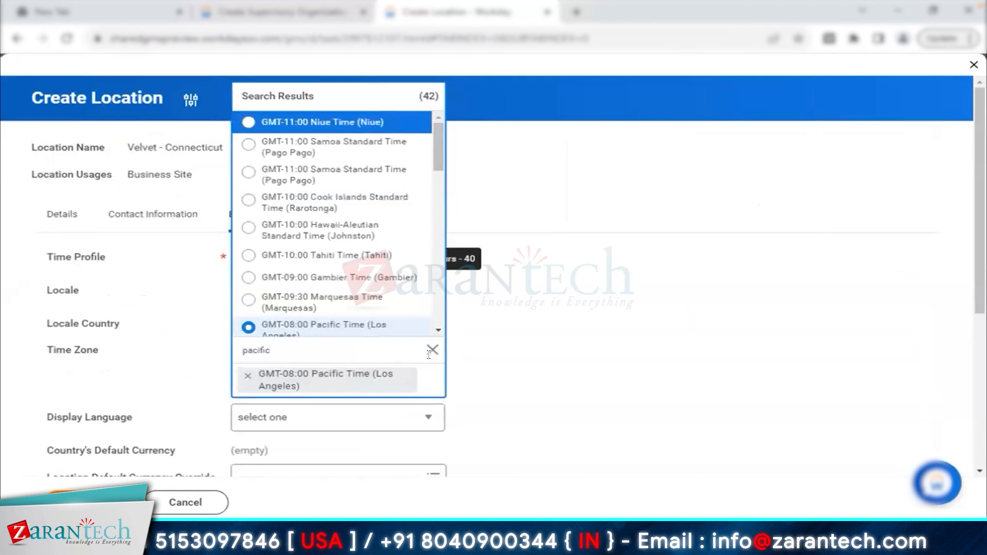
scroll(437, 331, down, 4)
scroll(438, 331, down, 10)
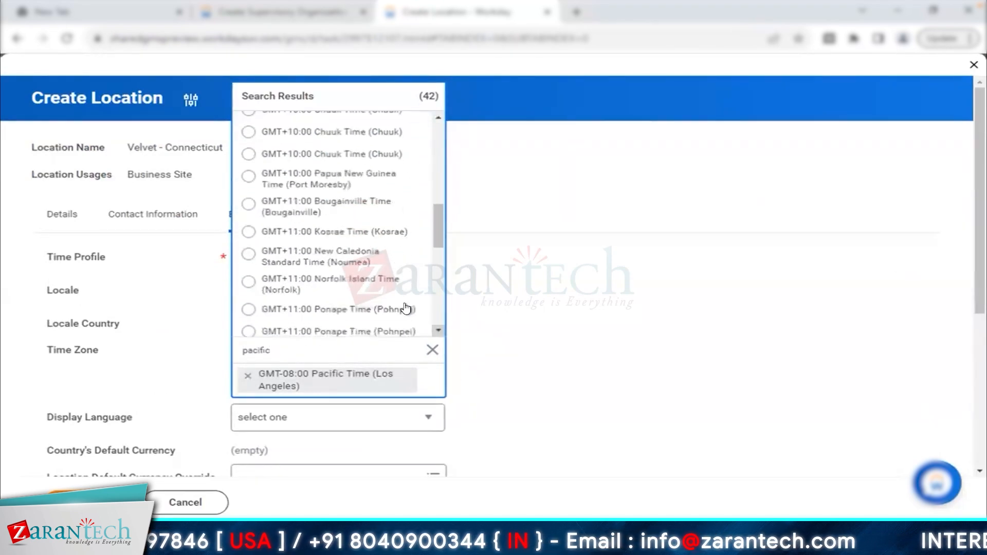
scroll(436, 330, up, 10)
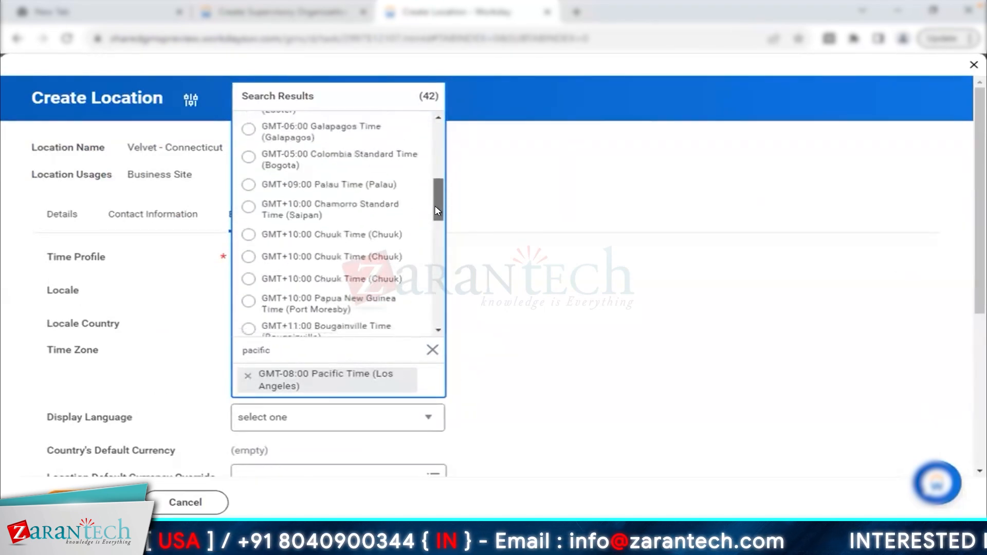
click(438, 118)
drag(438, 172, 436, 308)
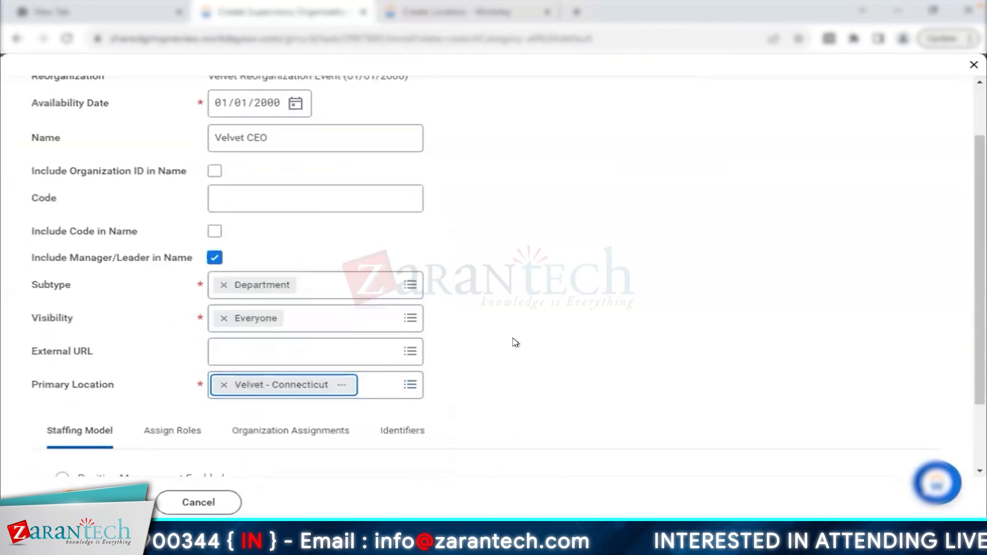
scroll(411, 355, down, 2)
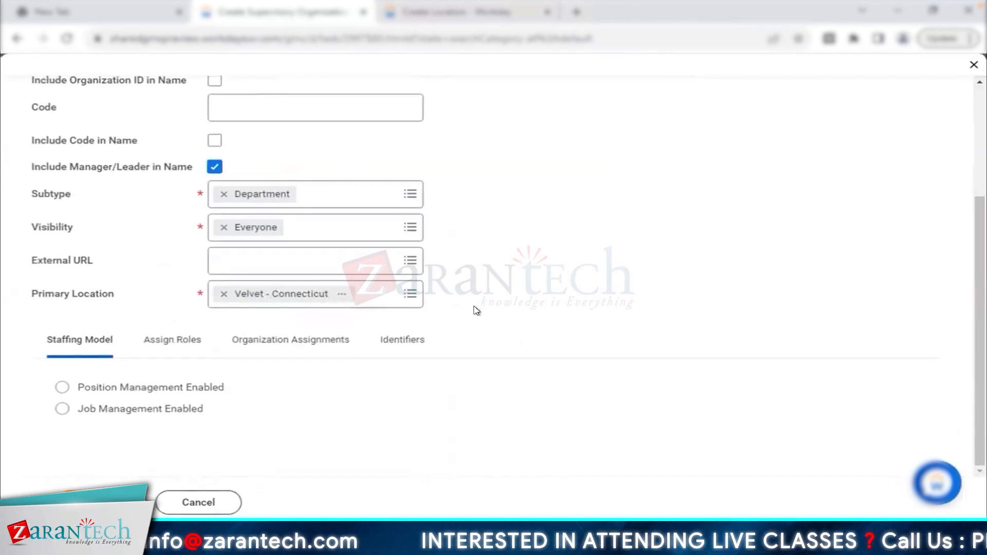
- Select Position Management Enabled as the staffing model and view the Assign Roles list
drag(78, 385, 230, 400)
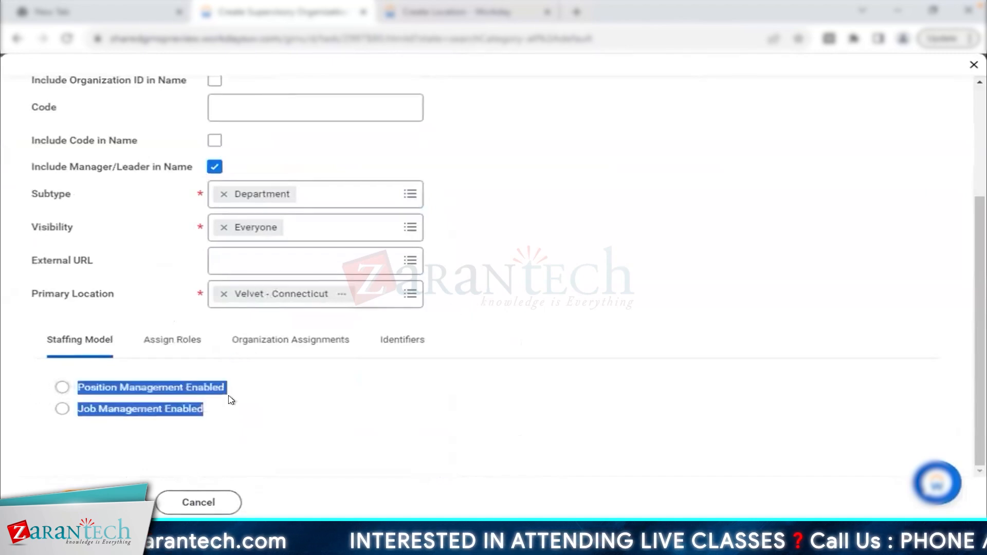
click(179, 395)
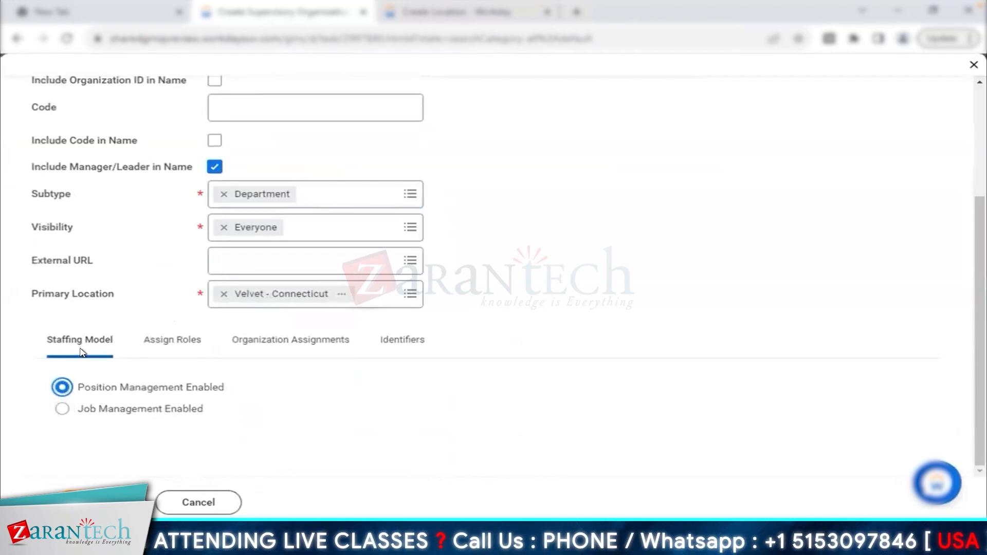
click(194, 347)
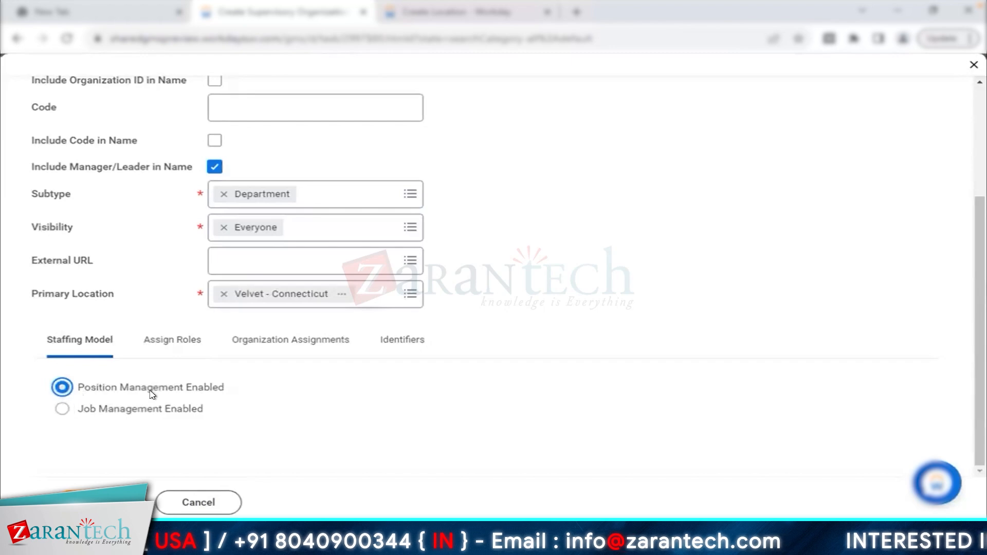
drag(77, 390, 209, 409)
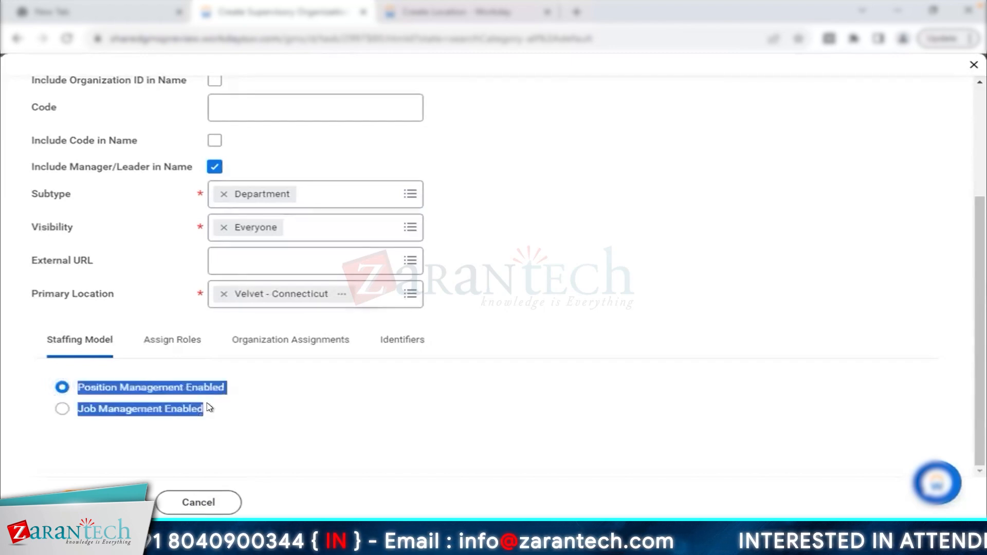
click(156, 391)
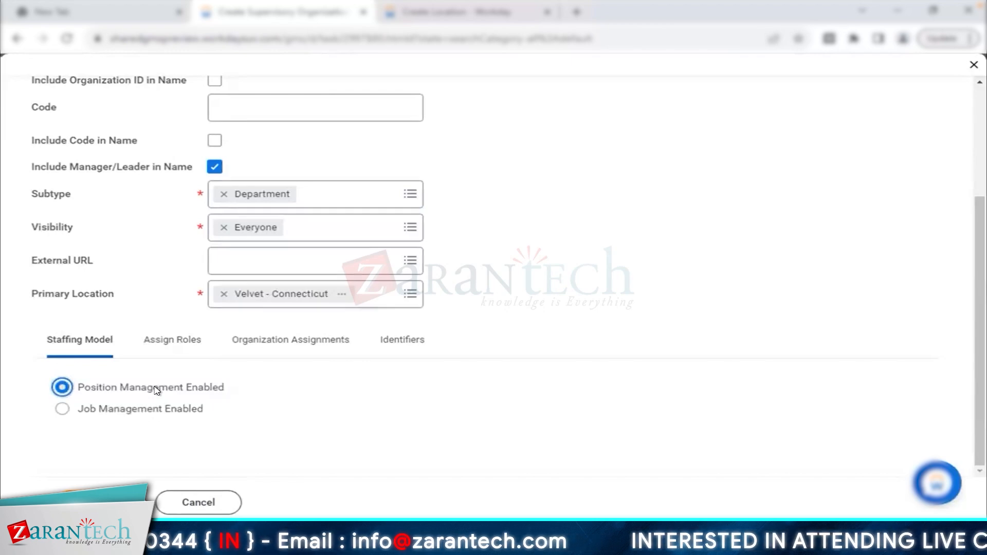
click(170, 348)
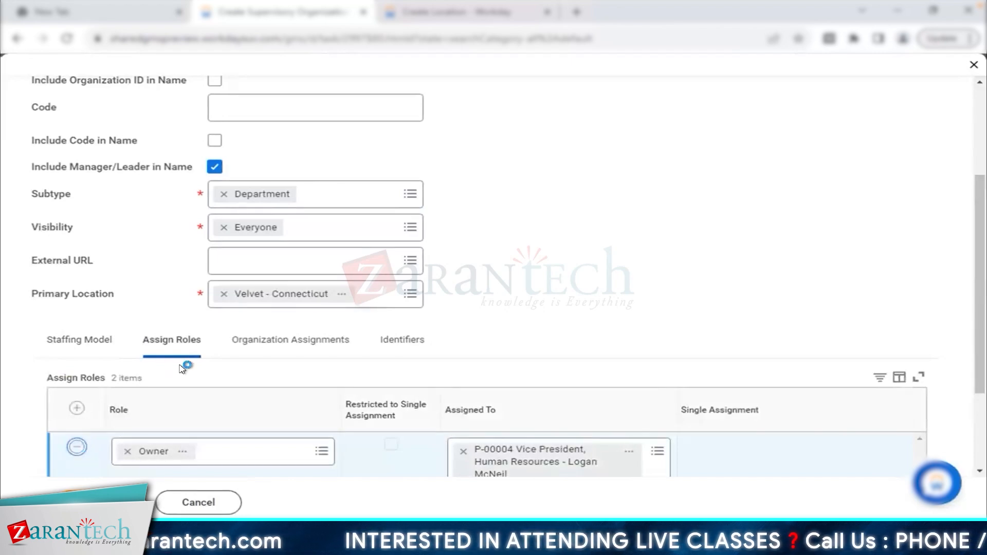
- Open Organization Assignments and review the Company and Cost Center organization types
click(254, 353)
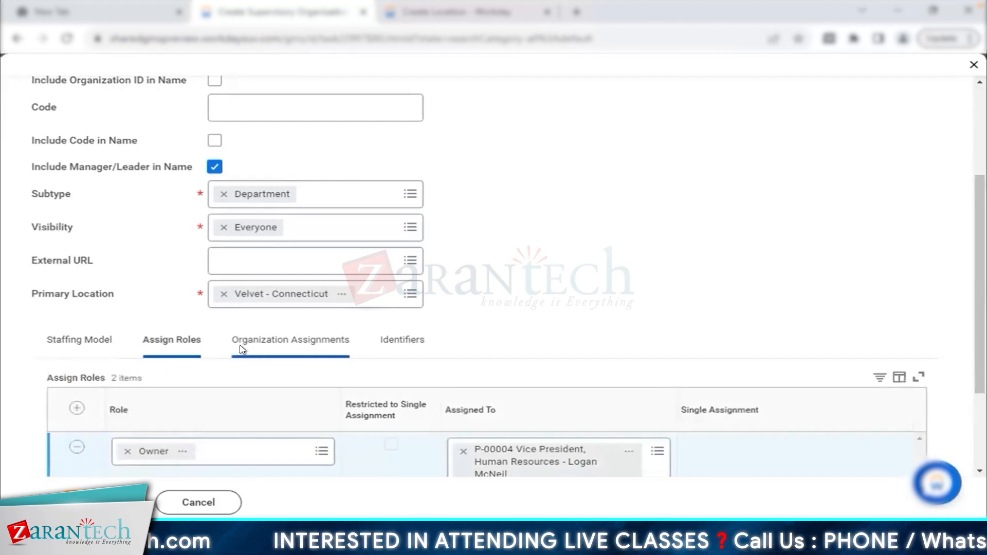
drag(234, 342, 357, 344)
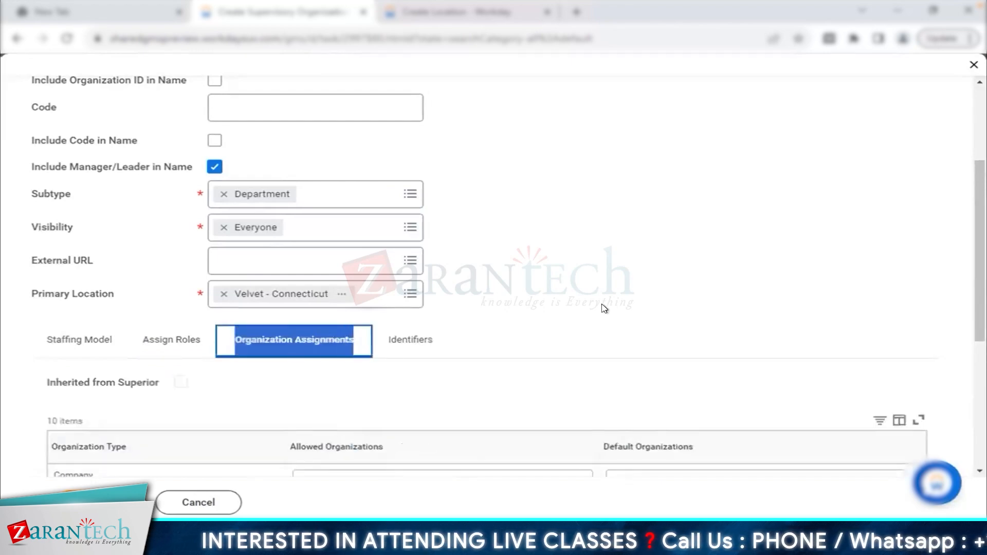
click(623, 308)
scroll(622, 309, down, 1)
scroll(623, 309, down, 1)
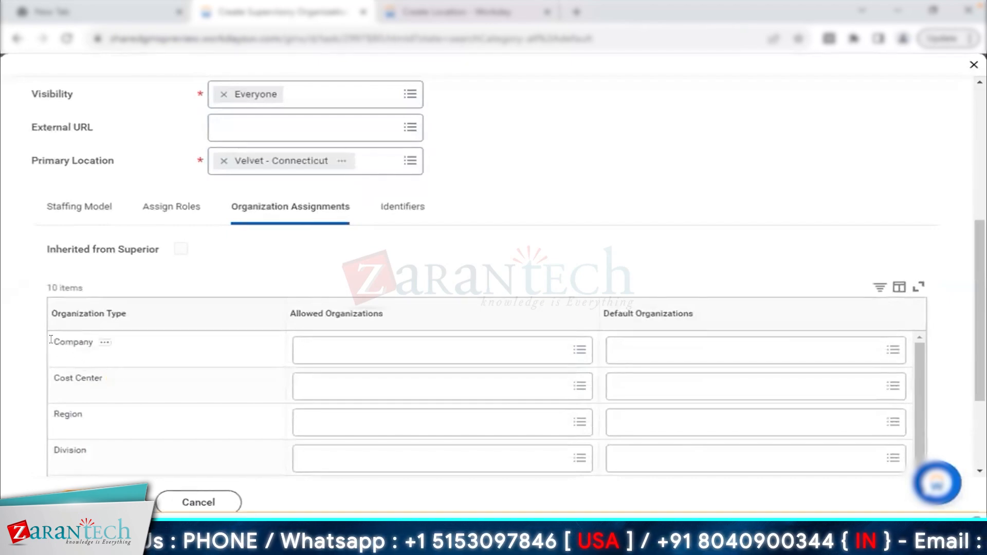
double_click(84, 341)
triple_click(66, 379)
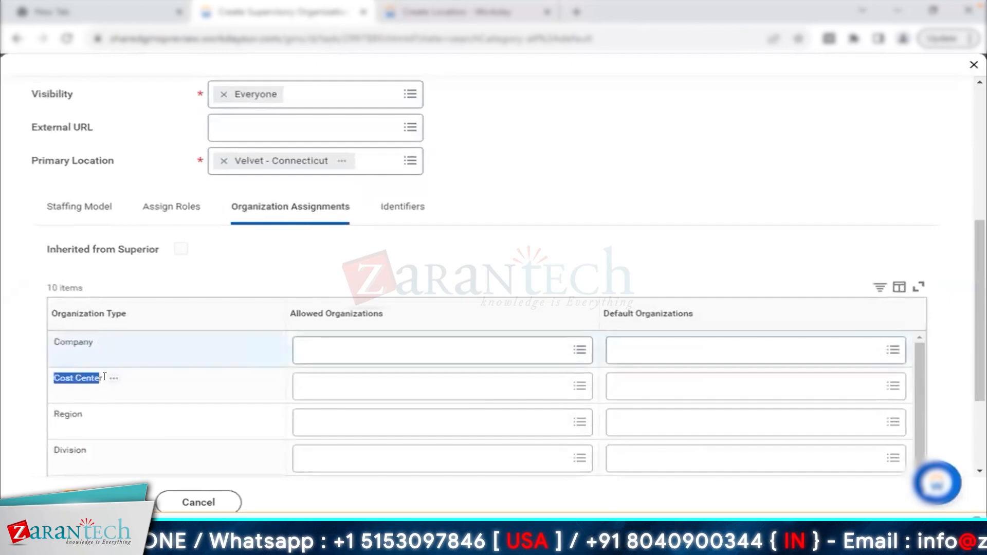
- Set default company Velvet Pvt Ltd and default cost center Velvet CC - 1
click(662, 346)
text(velvet)
text(velvet)
key(Return)
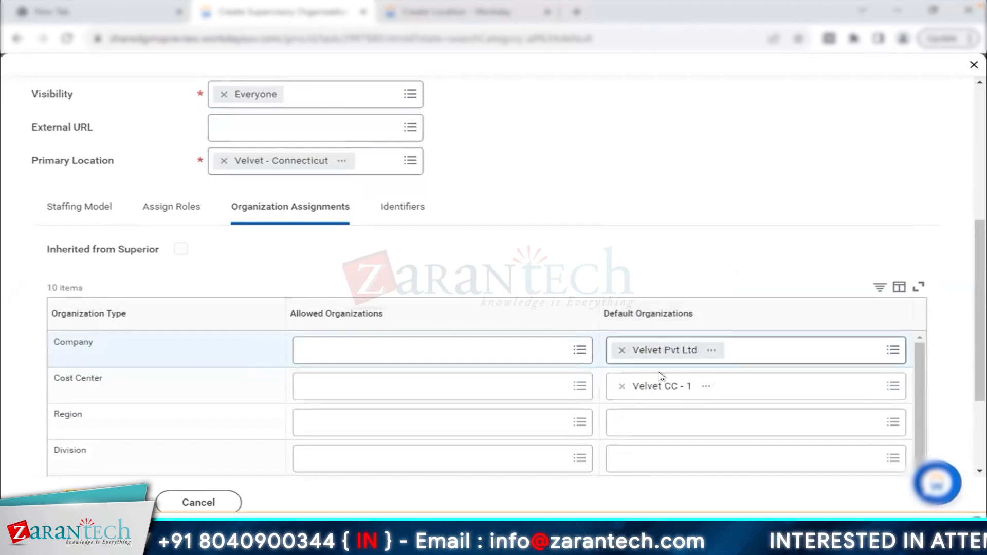
mouse_move(661, 376)
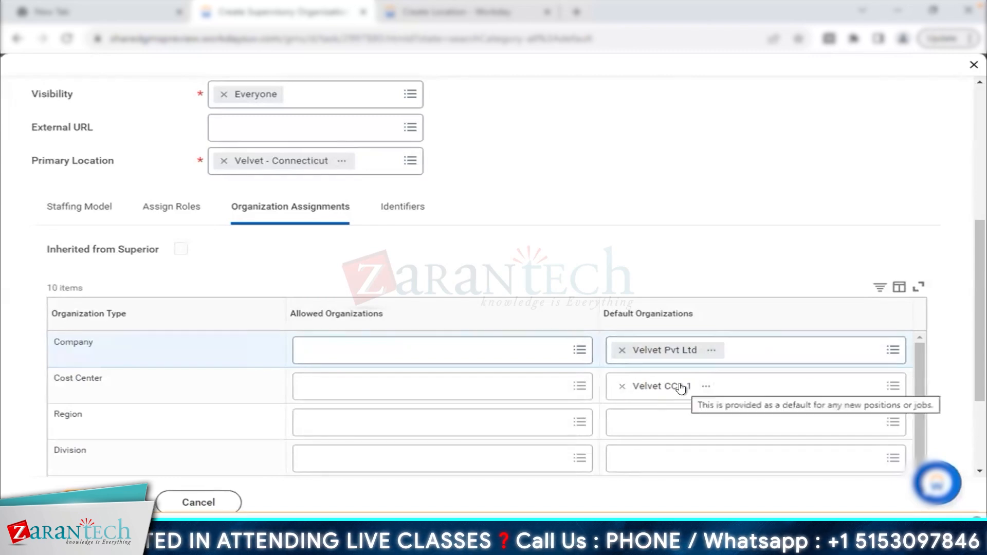
scroll(516, 199, up, 6)
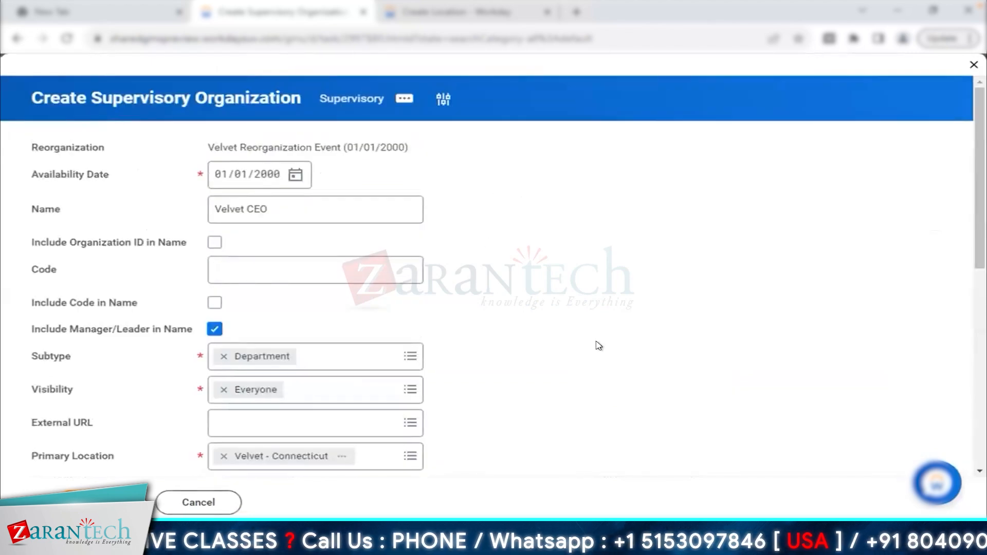
scroll(599, 345, down, 3)
scroll(599, 346, down, 4)
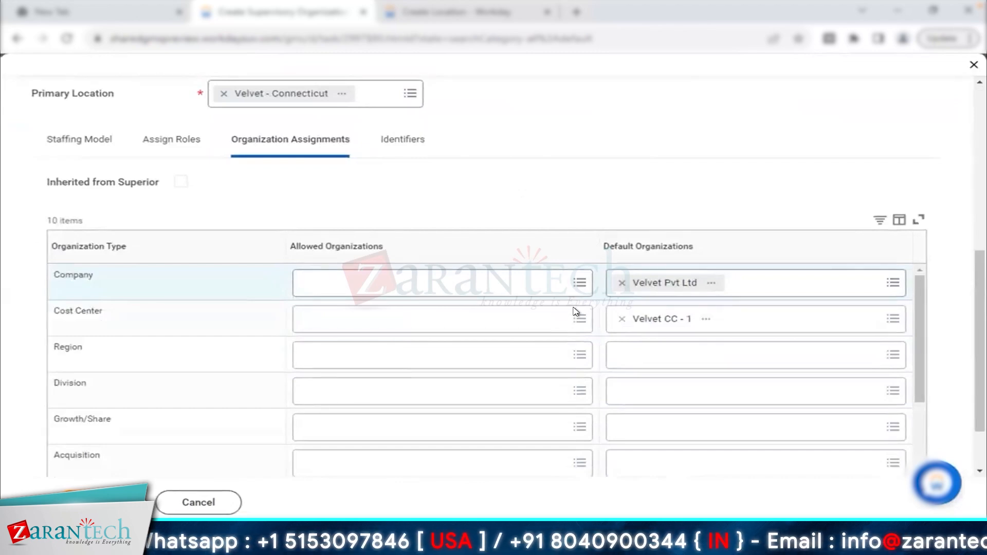
- Search 'bp: change org assig' and check where Change Organization Assignments is an allowed subprocess
click(517, 11)
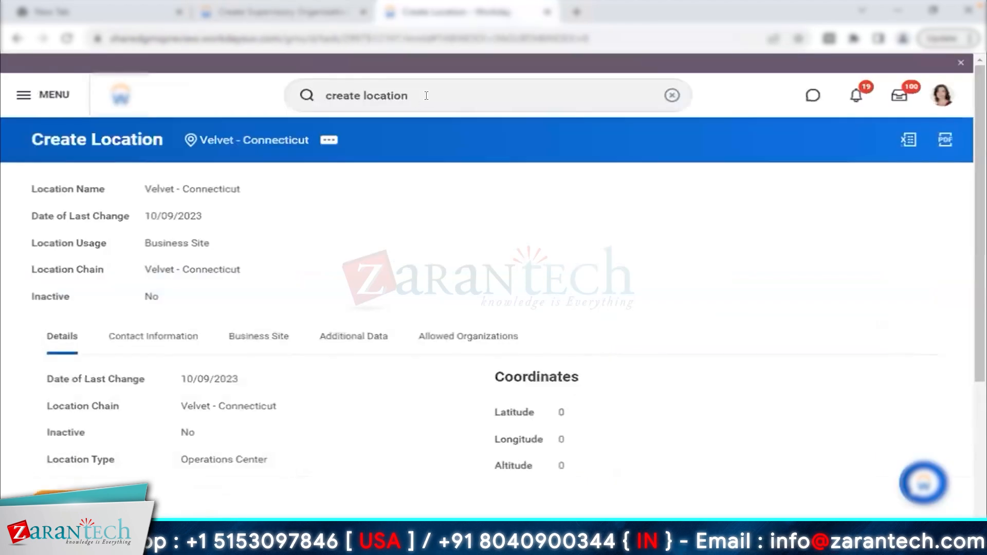
triple_click(426, 95)
text(bp: change org assig)
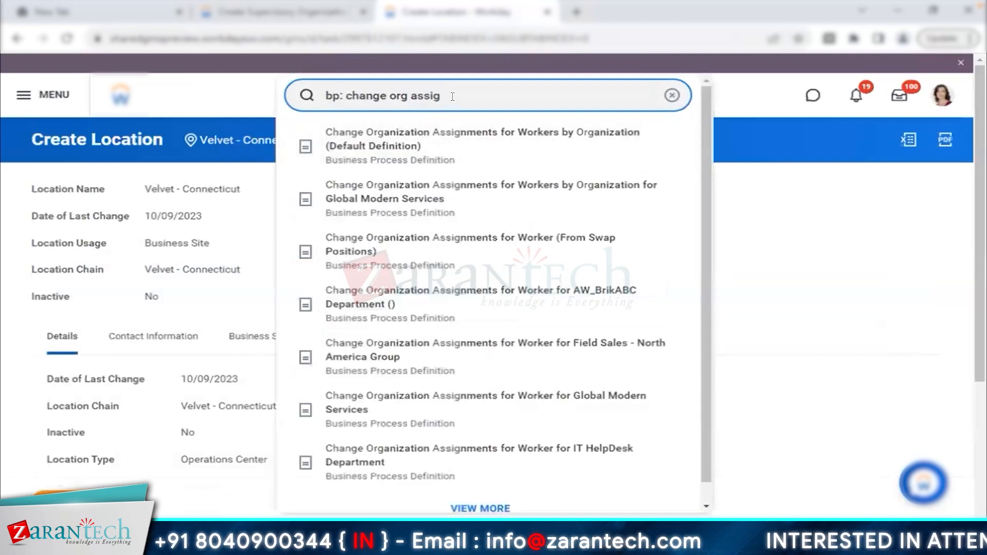
key(Return)
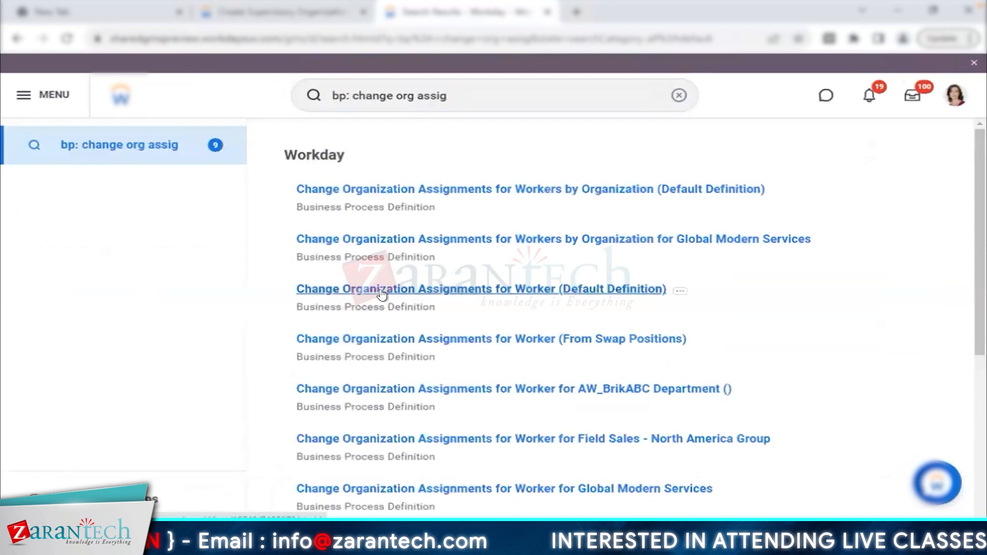
click(463, 289)
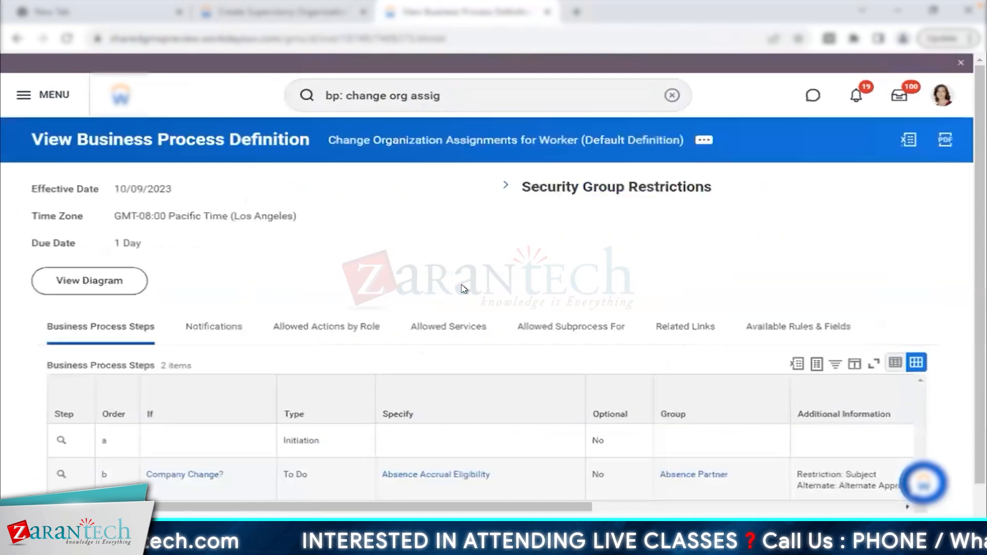
click(551, 323)
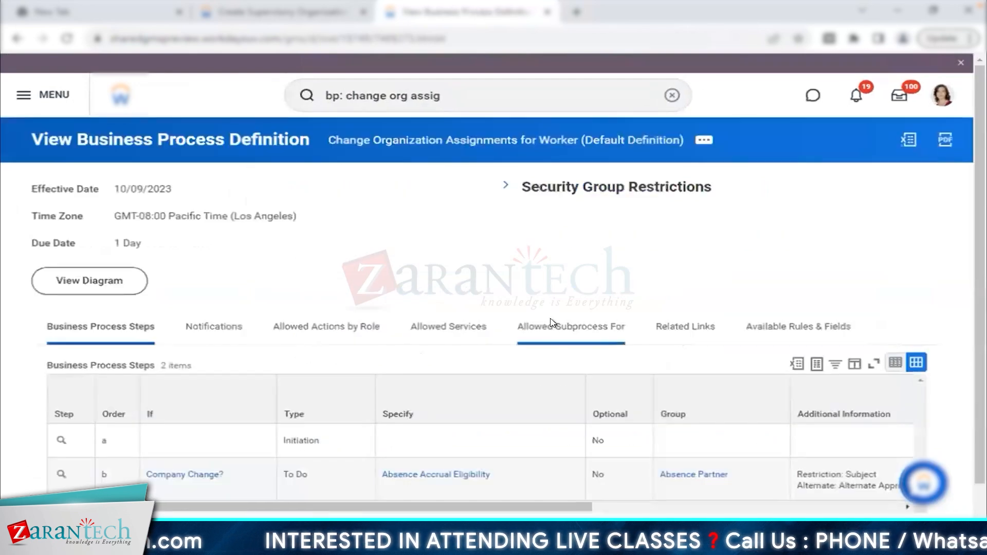
scroll(550, 323, down, 4)
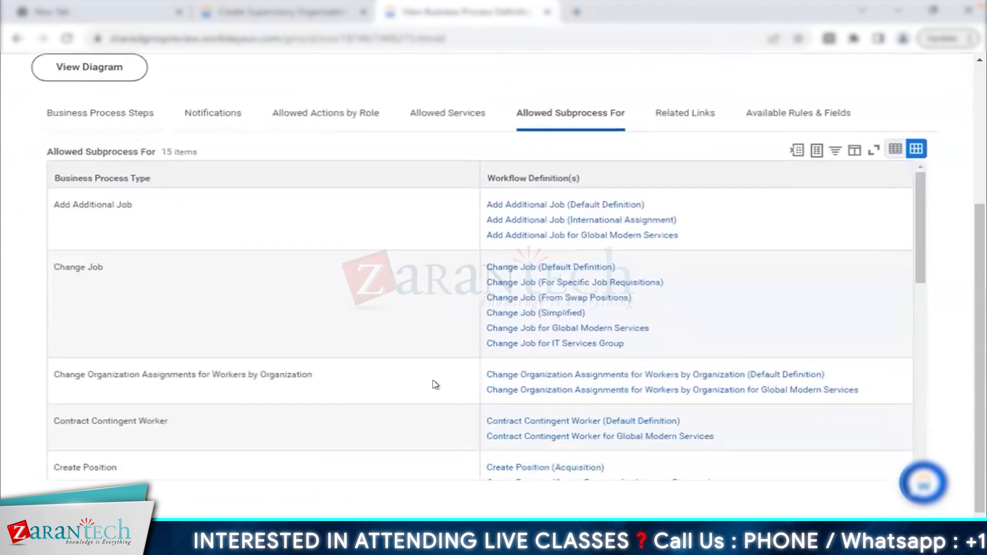
scroll(433, 383, down, 2)
scroll(238, 348, down, 2)
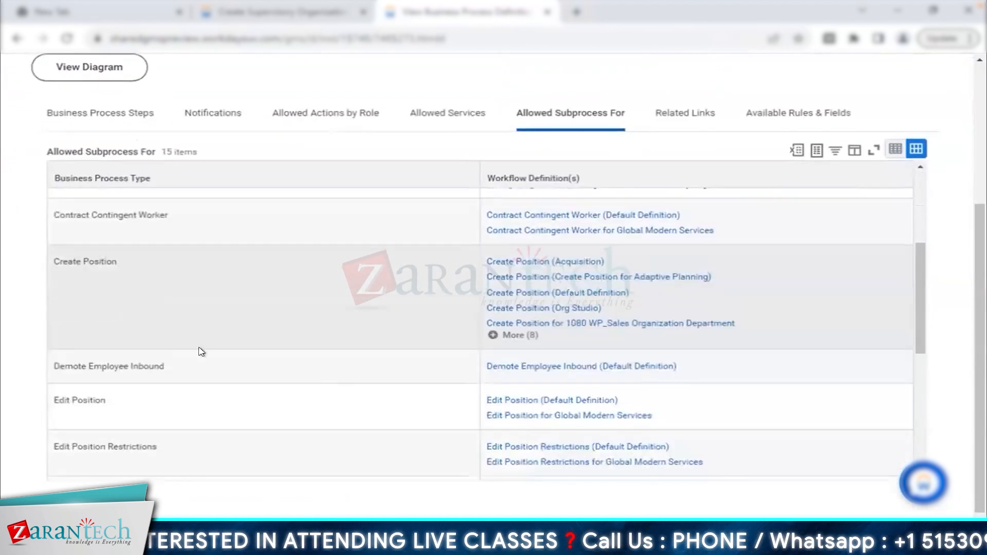
scroll(221, 371, down, 2)
scroll(221, 371, down, 2)
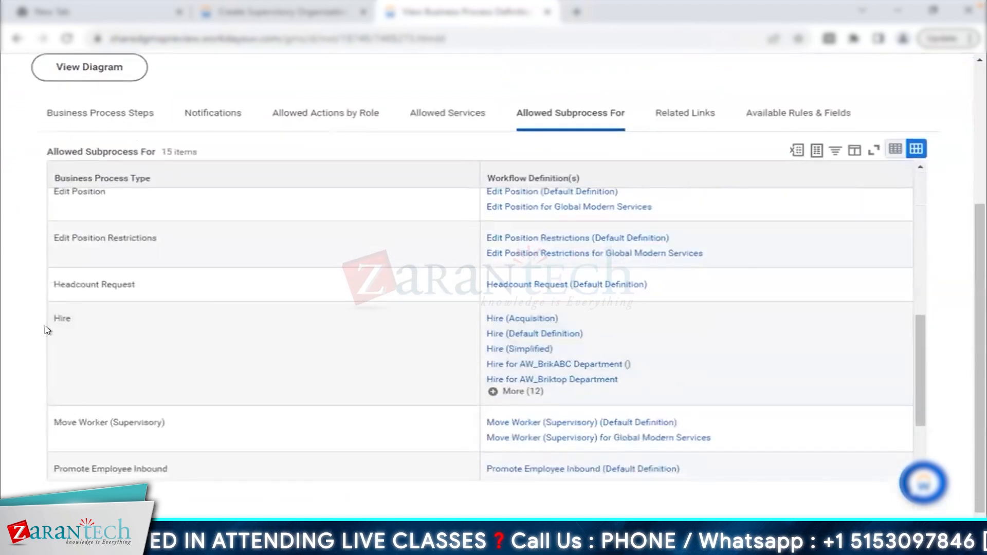
- Open Hire (Default Definition) and locate its Change Organization Assignments step
click(520, 334)
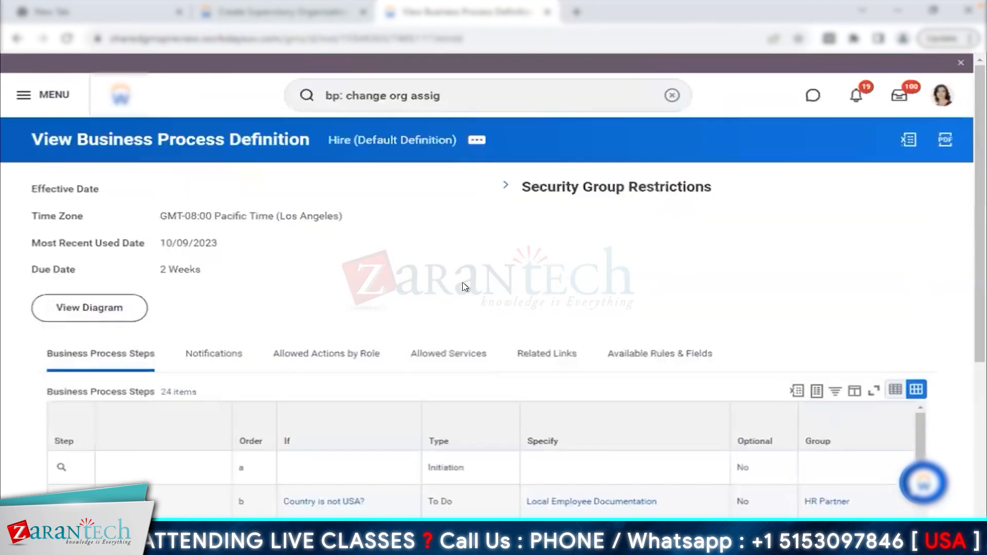
scroll(465, 286, down, 3)
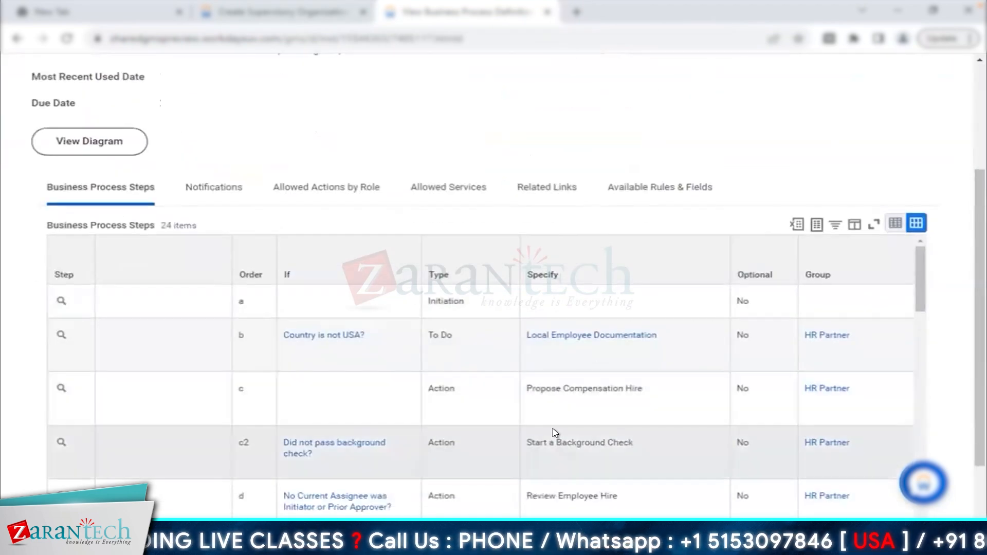
scroll(556, 431, down, 3)
scroll(555, 432, down, 3)
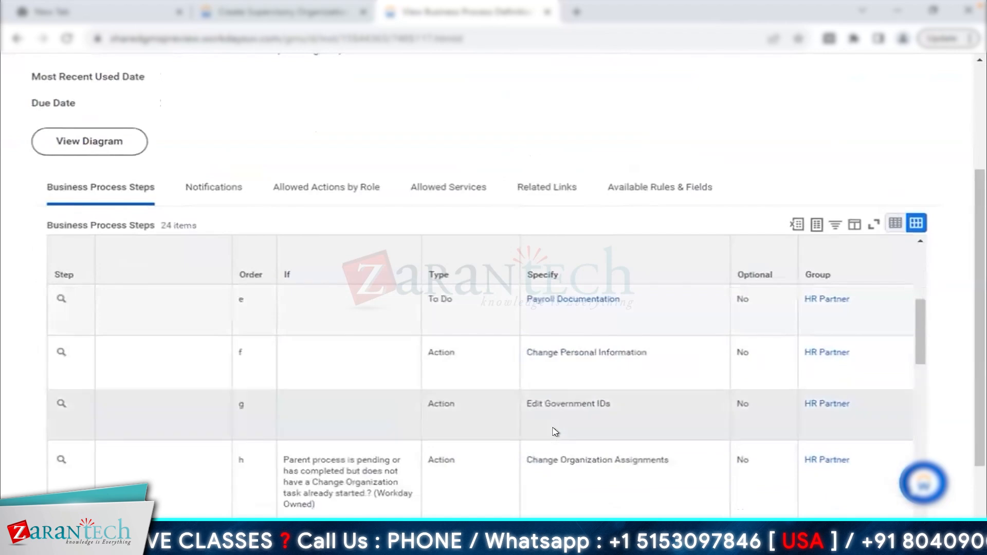
drag(525, 406, 668, 408)
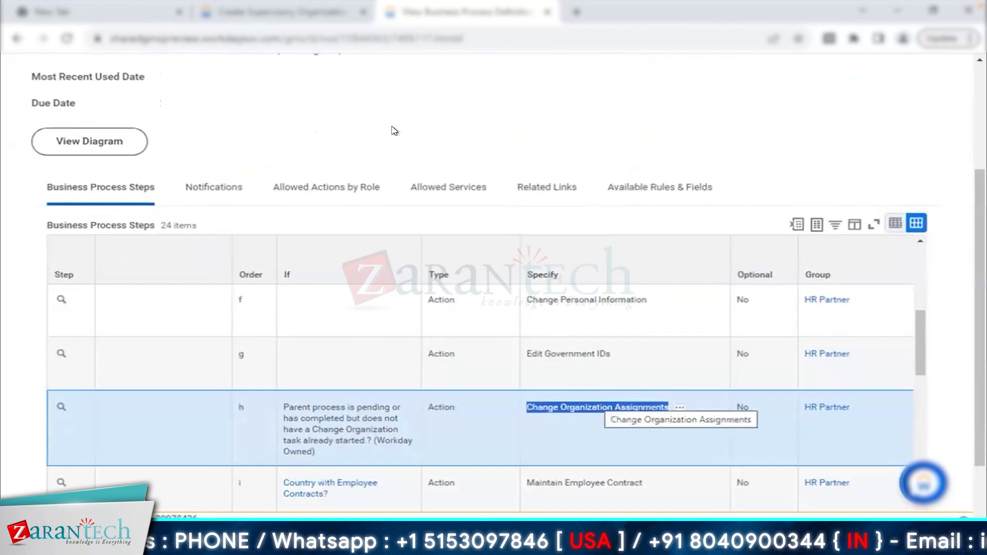
click(291, 15)
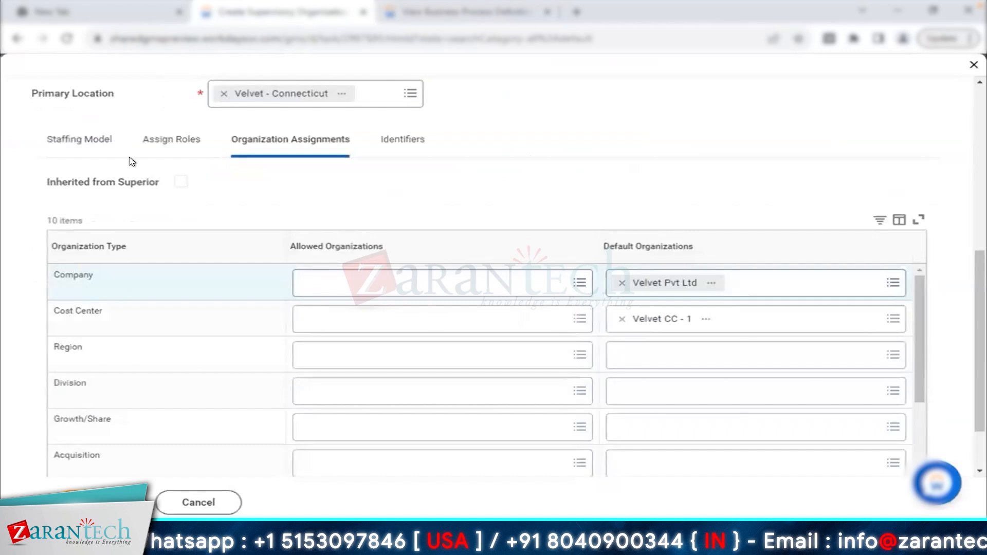
- Review the Company and Cost Center organization types and allowed organizations
double_click(71, 272)
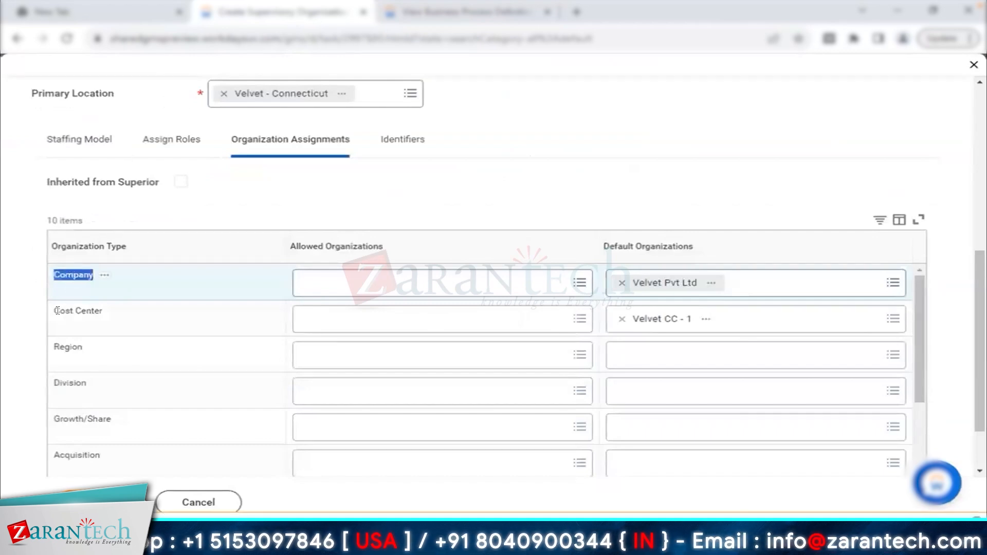
drag(55, 311, 104, 317)
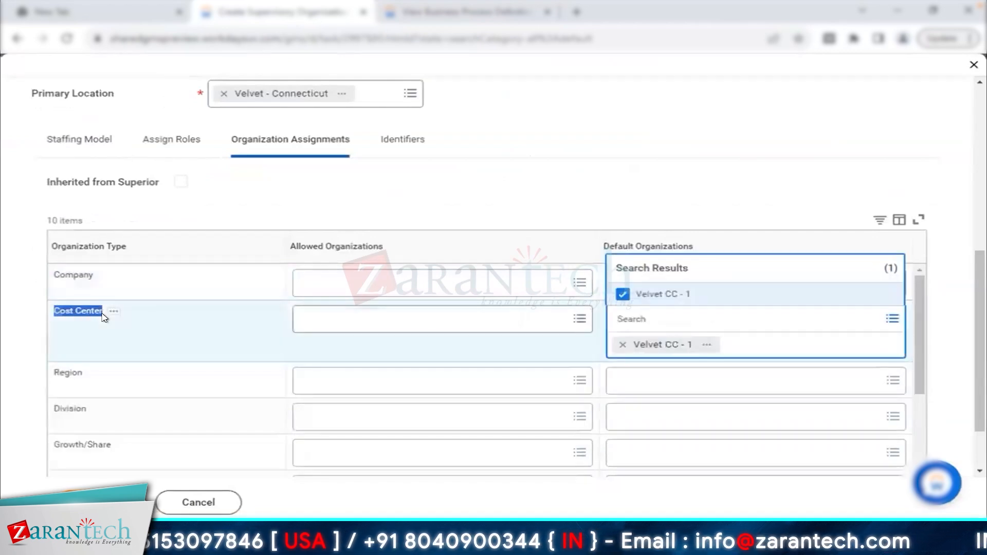
click(526, 178)
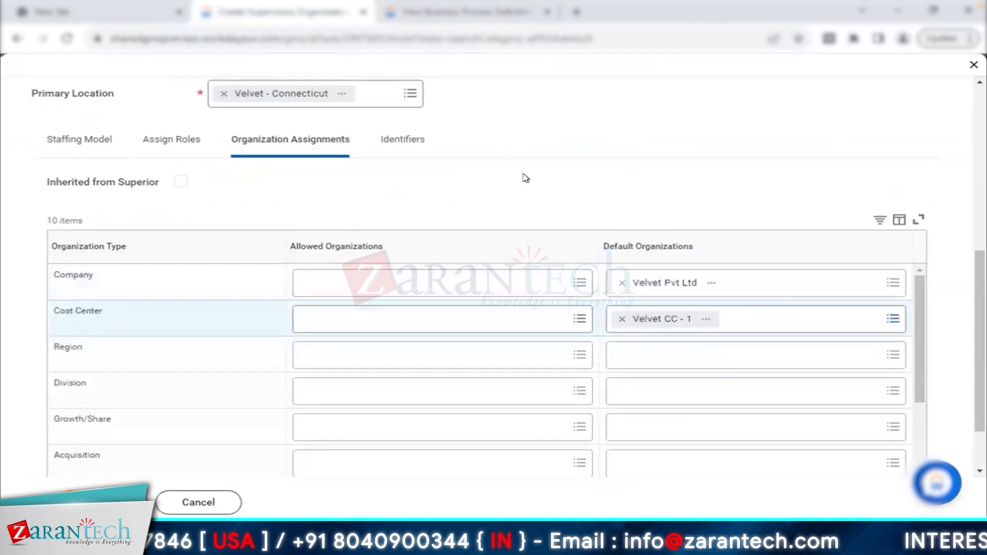
click(483, 325)
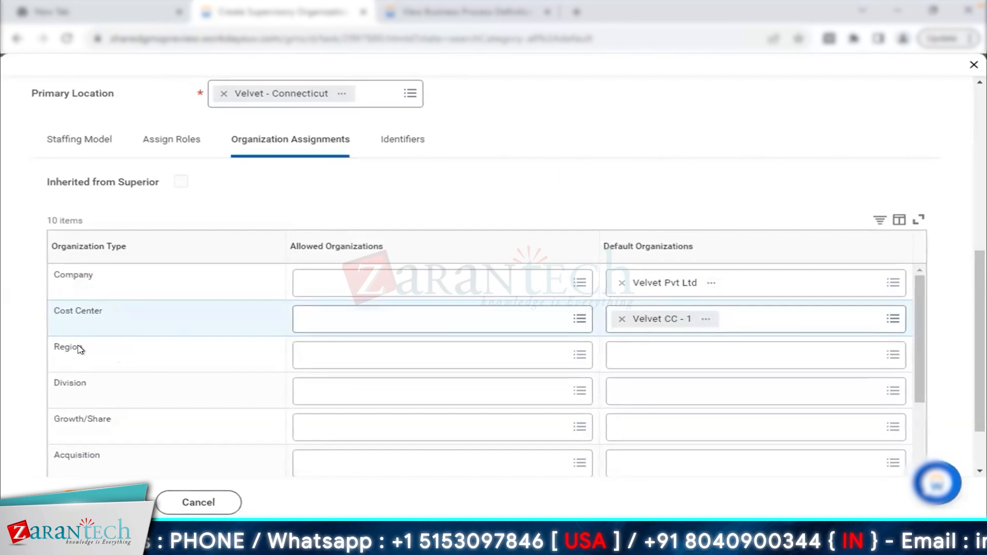
- Scroll through the remaining organization types, including Agile Tribe
scroll(200, 383, down, 1)
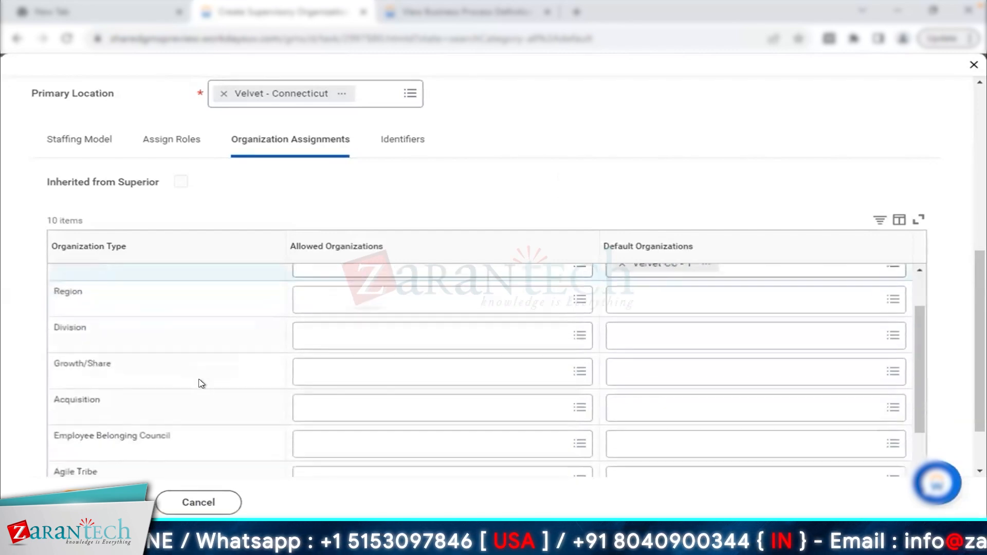
scroll(192, 444, down, 1)
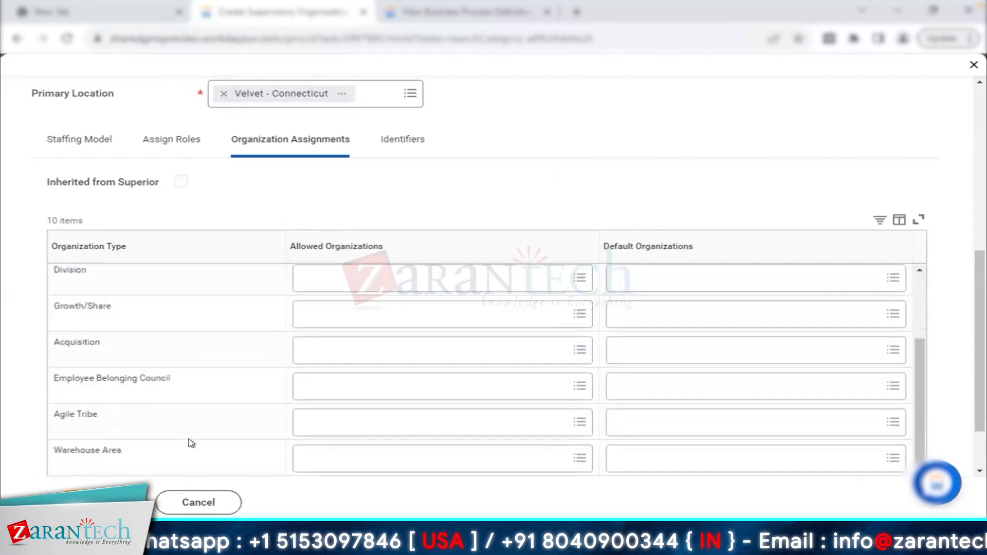
scroll(191, 443, down, 1)
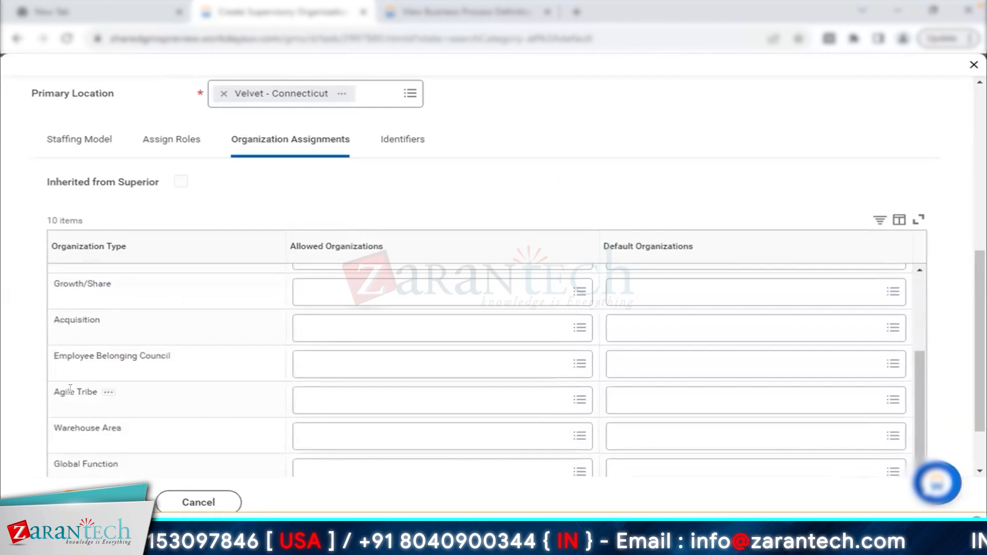
drag(84, 393, 503, 182)
click(549, 172)
scroll(549, 172, down, 1)
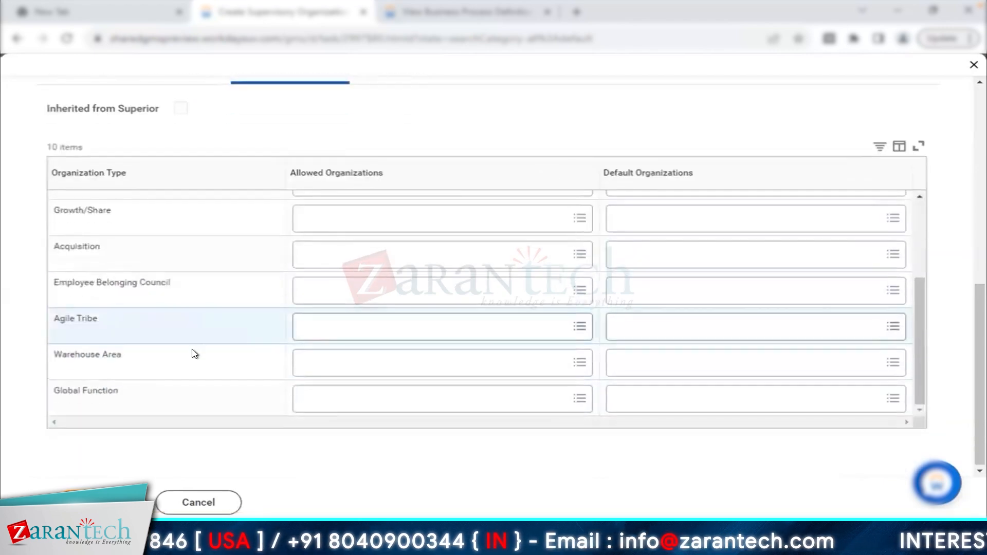
scroll(195, 354, up, 3)
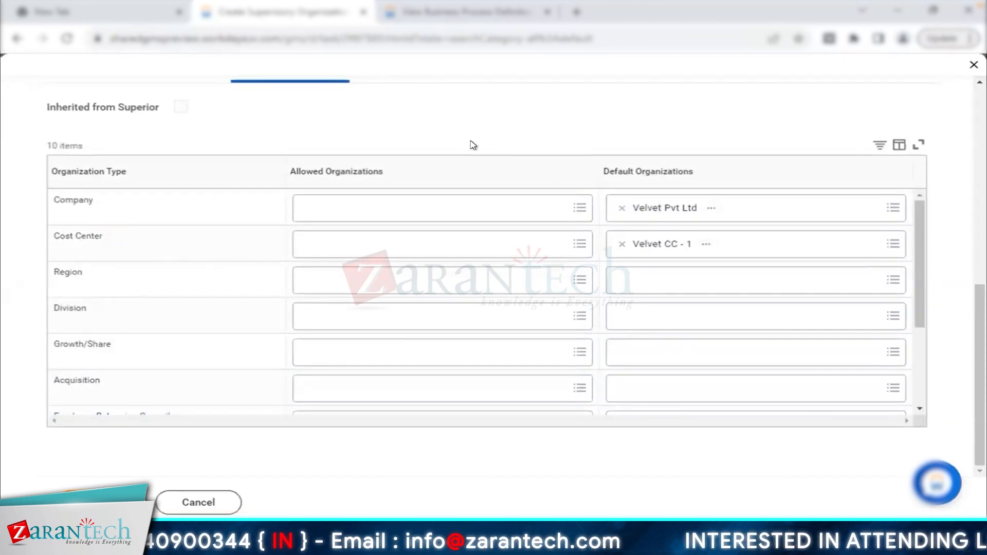
scroll(473, 145, up, 2)
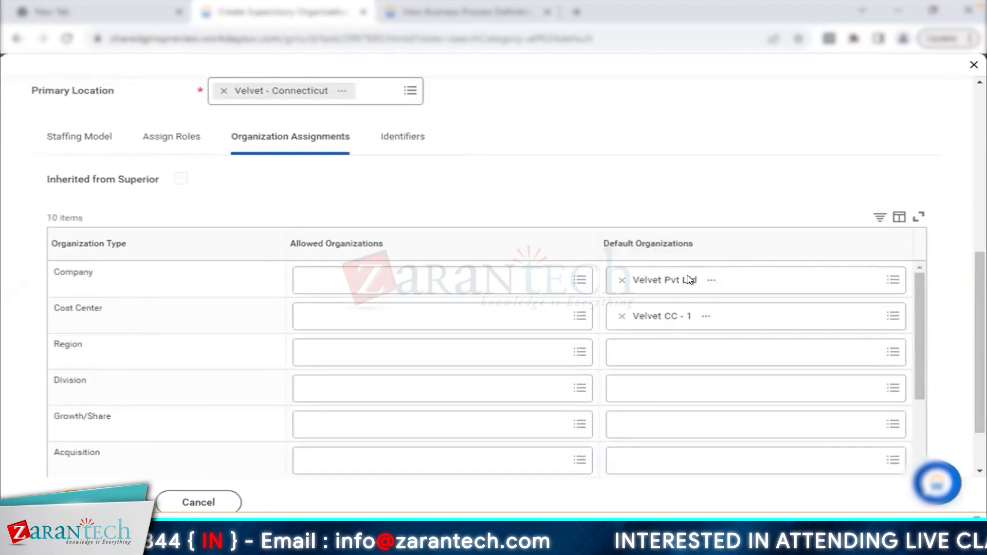
scroll(575, 218, up, 2)
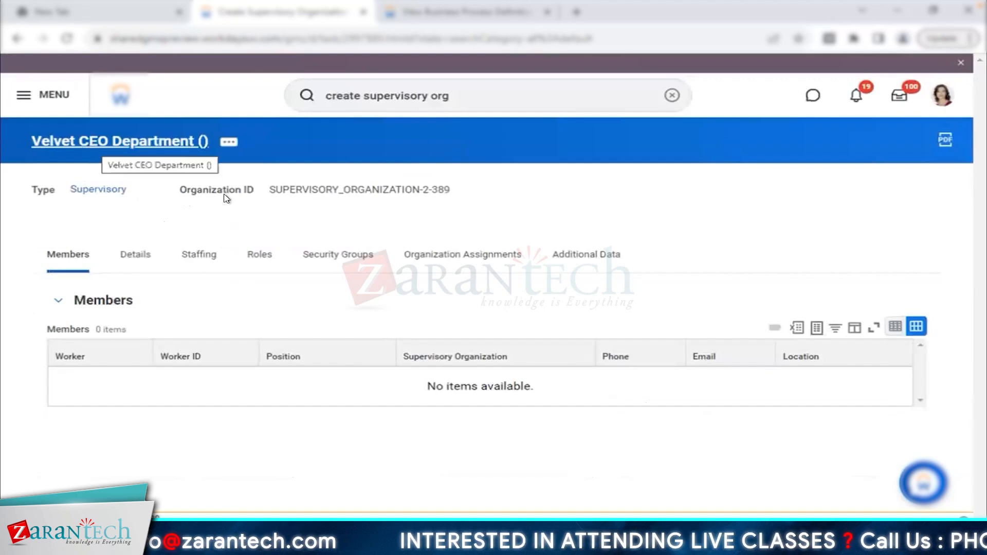
- Launch Reorganization > Create Subordinate from Velvet CEO Department's related actions
click(200, 264)
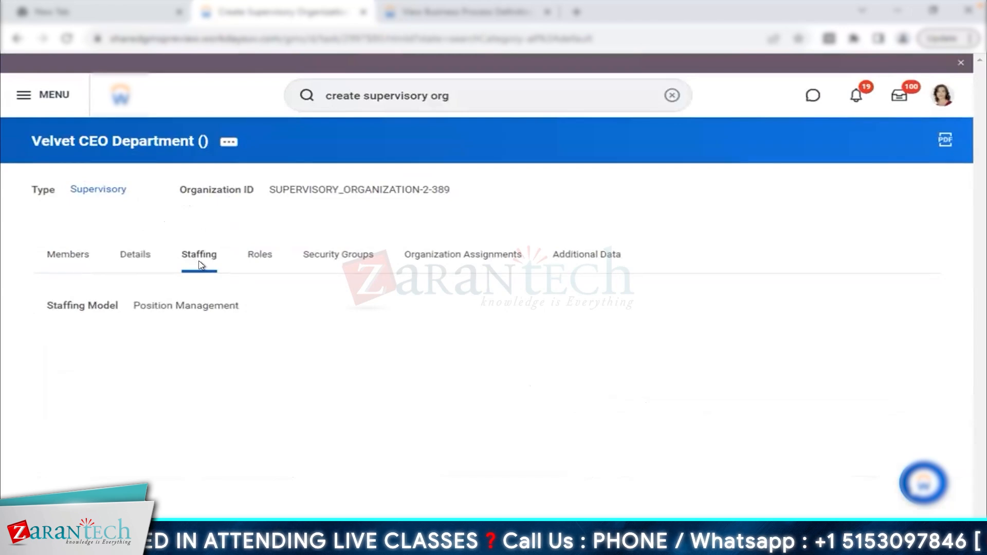
click(230, 144)
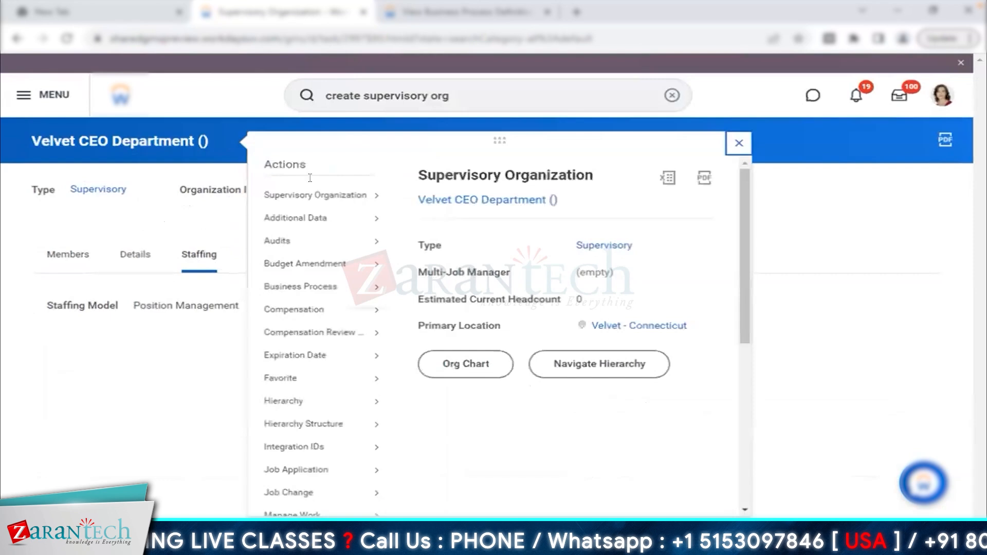
scroll(319, 399, down, 2)
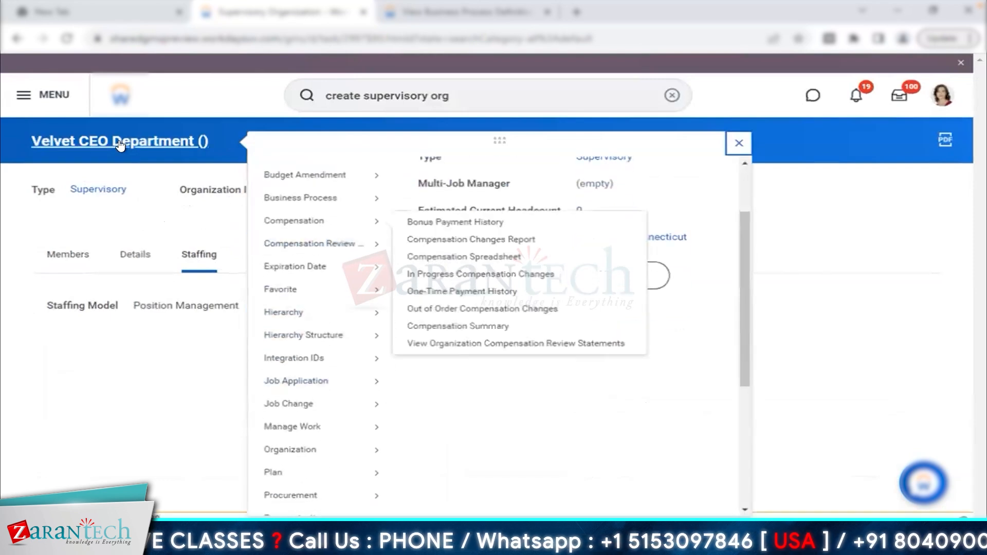
scroll(329, 411, down, 2)
mouse_move(342, 421)
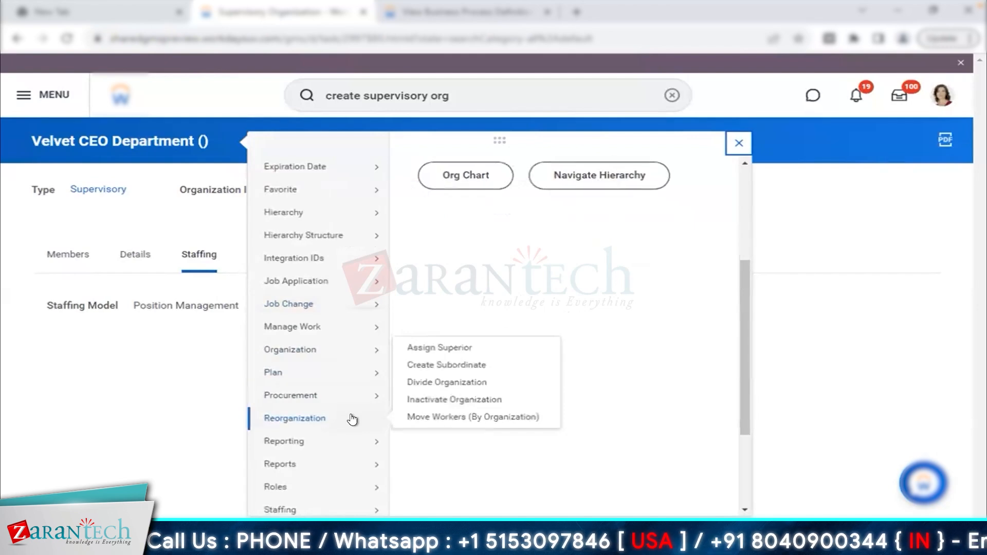
click(468, 367)
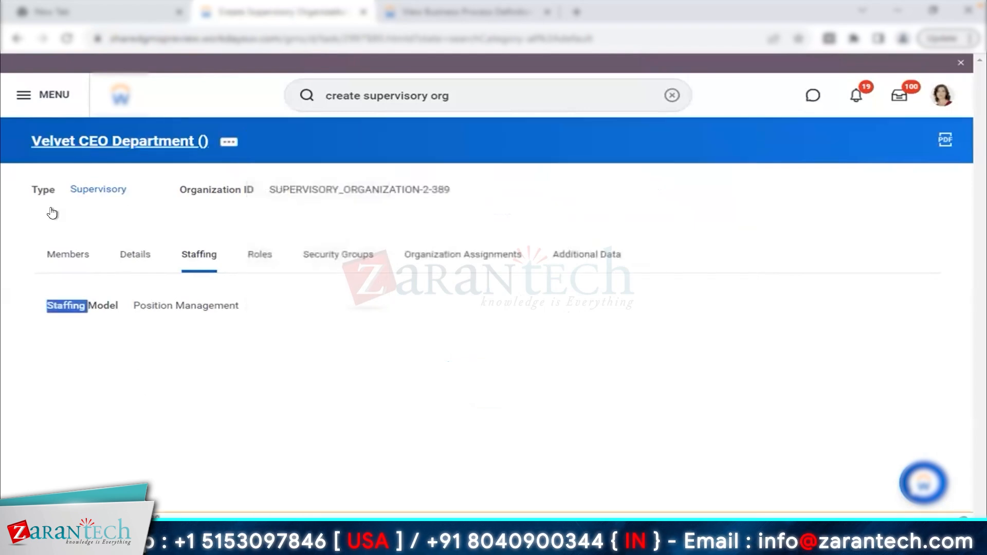
drag(130, 198, 68, 190)
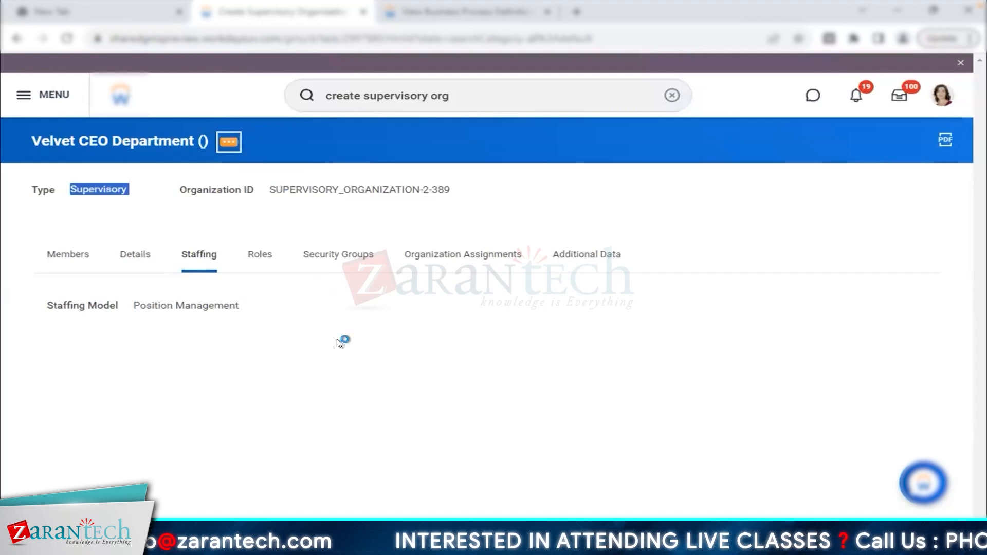
mouse_move(322, 282)
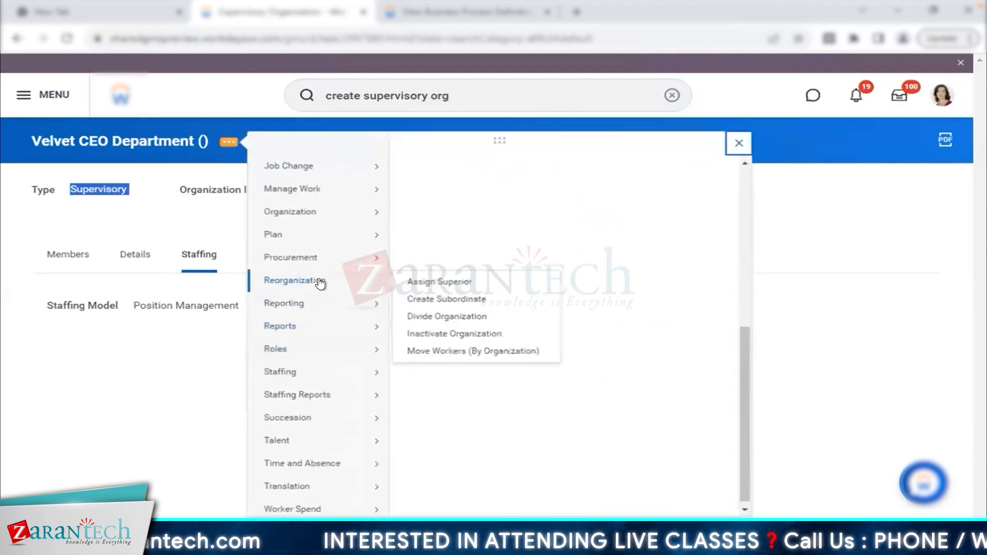
click(456, 300)
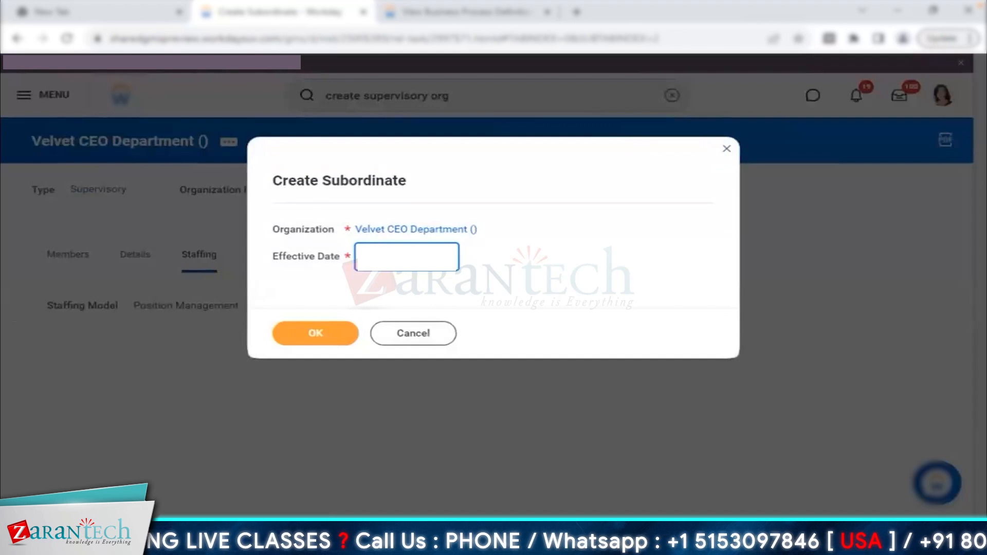
- Confirm the effective date and name the subordinate 'Velvet - Executive 1'
click(315, 333)
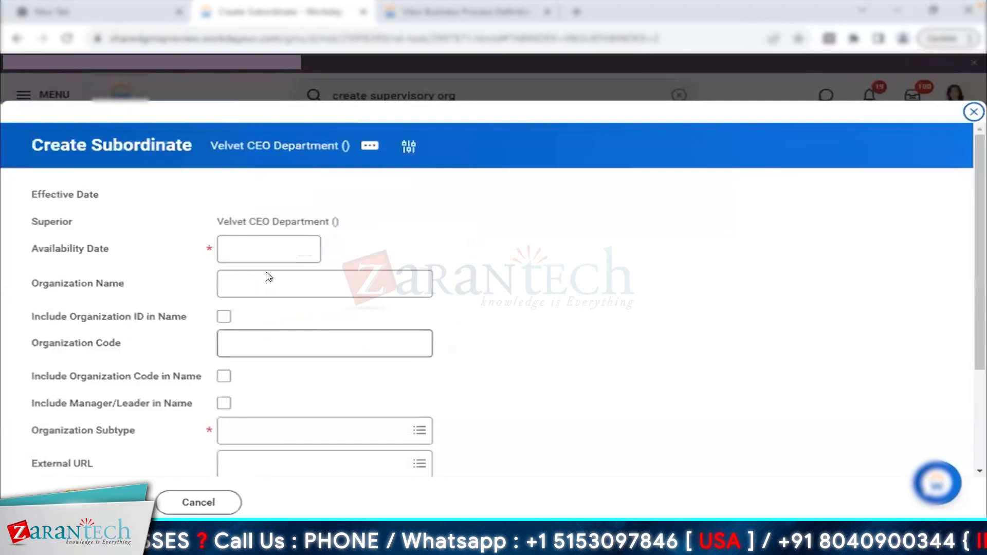
click(258, 277)
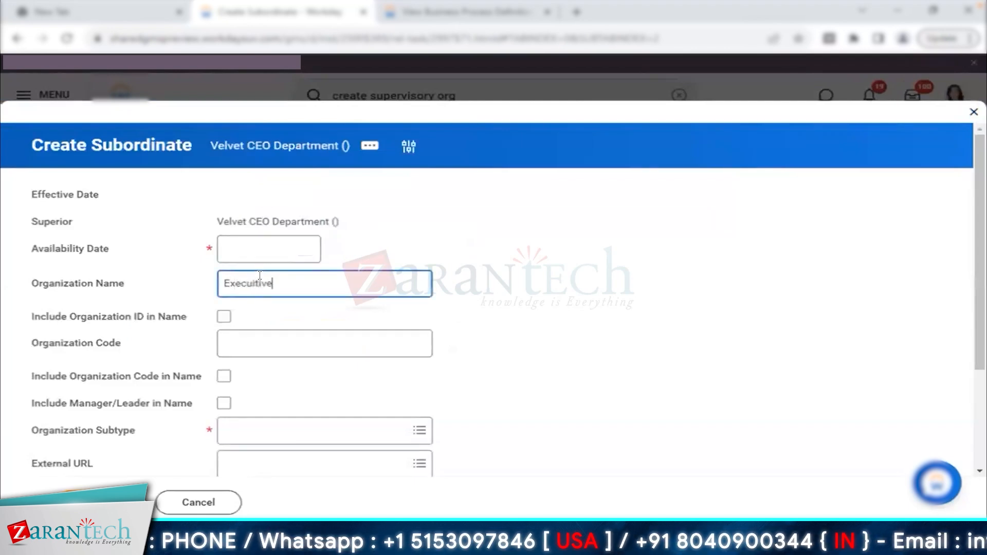
key(BackSpace)
key(BackSpace)
key(BackSpace)
key(BackSpace)
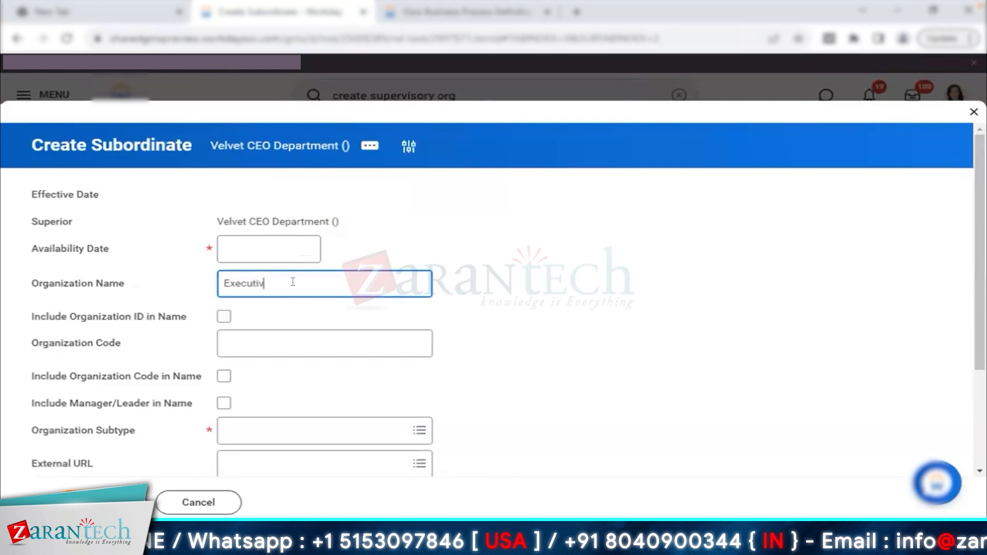
key(BackSpace)
key(BackSpace)
key(BackSpace)
key(Home)
text(Velvet -)
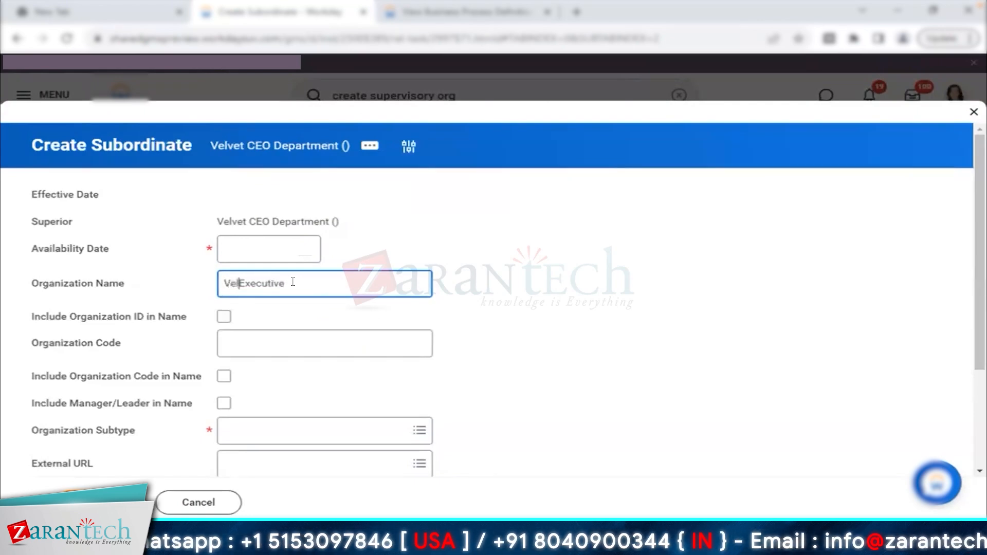
- Include the manager in the name and set the subtype to Division
scroll(343, 340, down, 2)
click(223, 309)
click(293, 337)
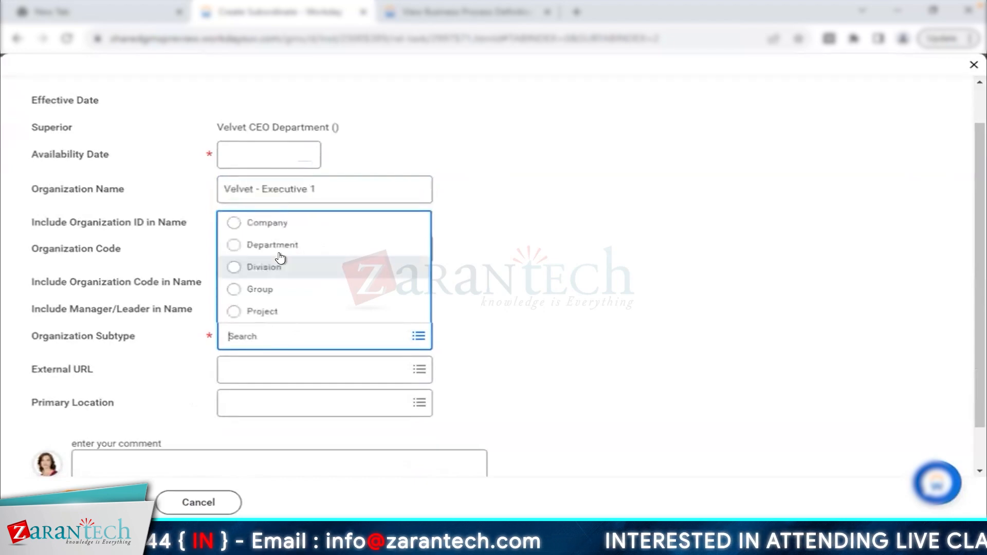
click(291, 265)
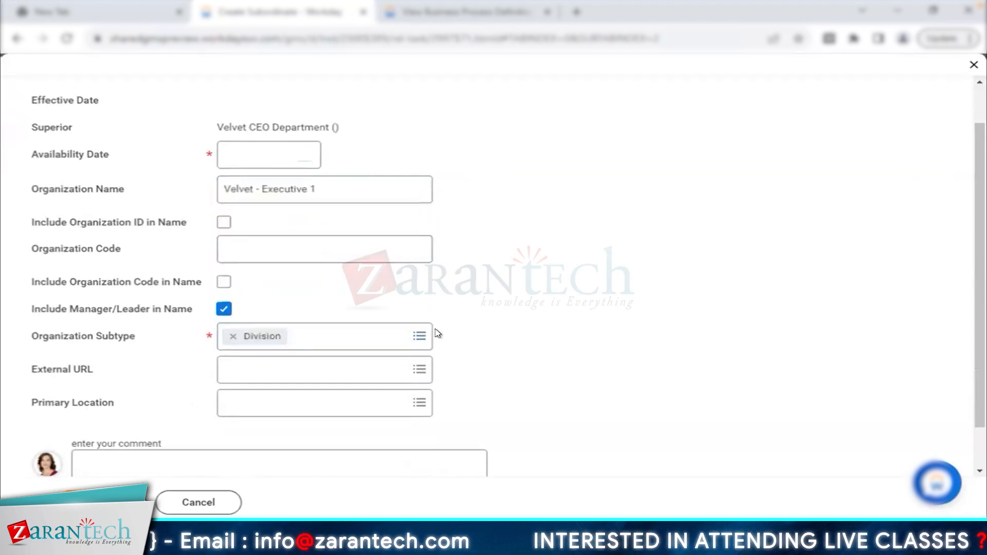
scroll(437, 333, down, 1)
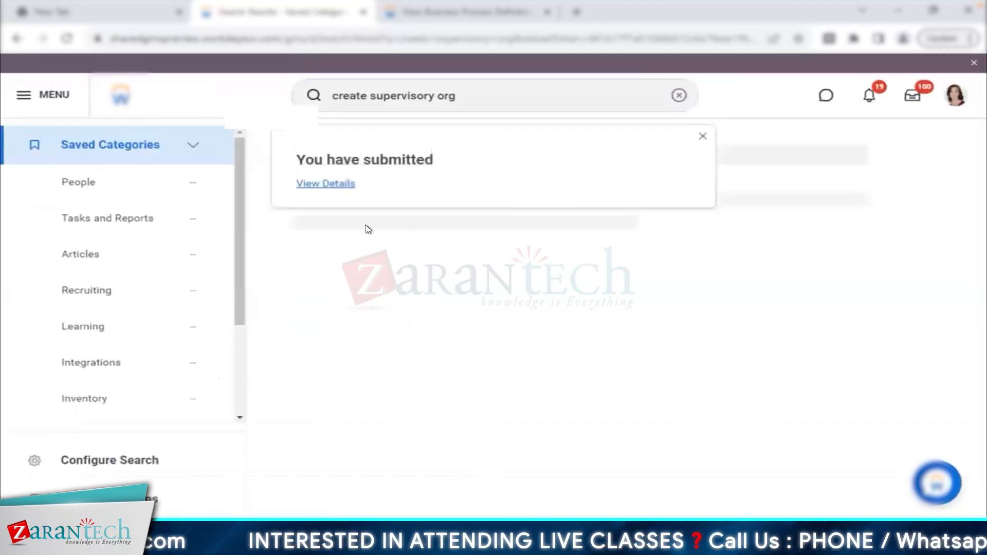
- Open the new Velvet - Executive 1 organization from the submission details
click(328, 186)
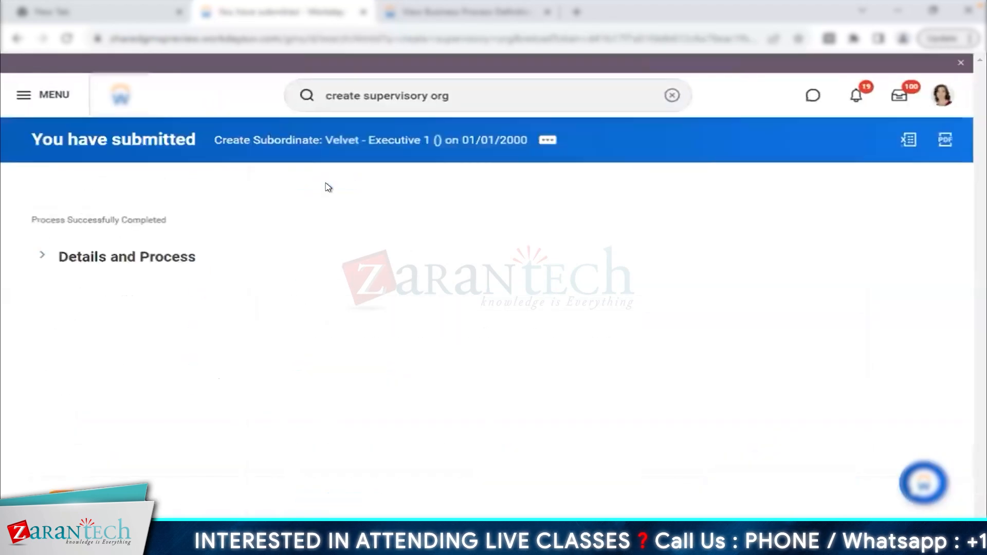
click(126, 258)
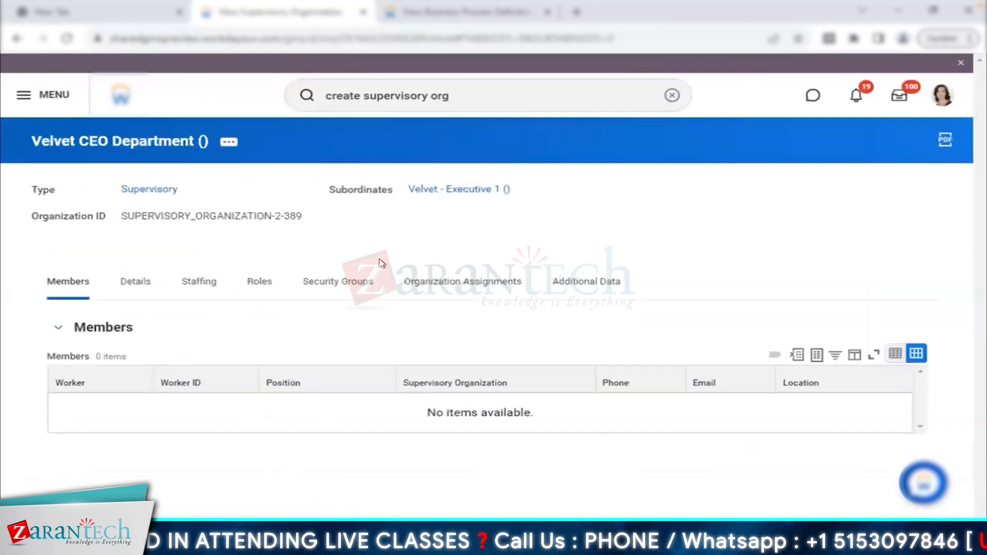
drag(329, 188, 395, 188)
click(459, 188)
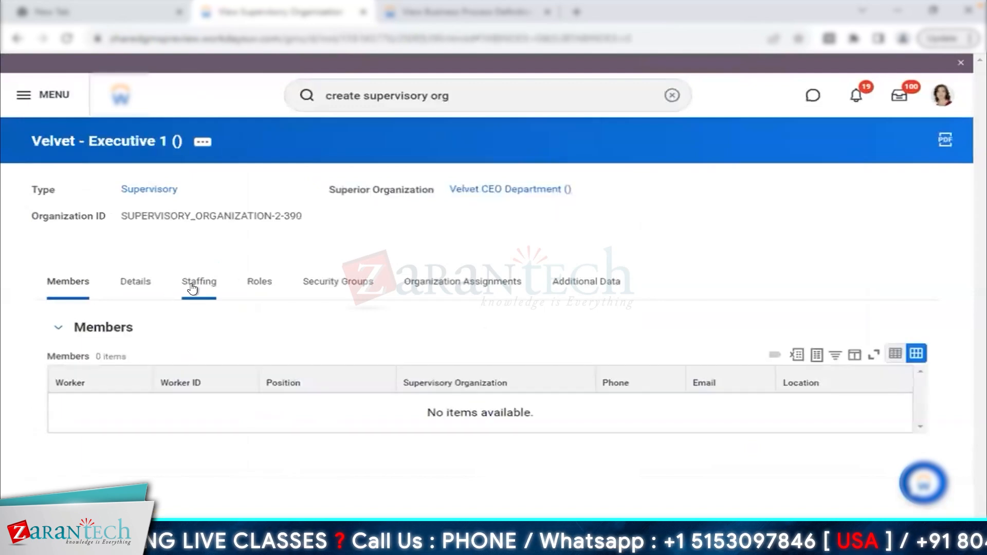
- Review Velvet - Executive 1's staffing model and inherited company and cost center assignments
click(193, 286)
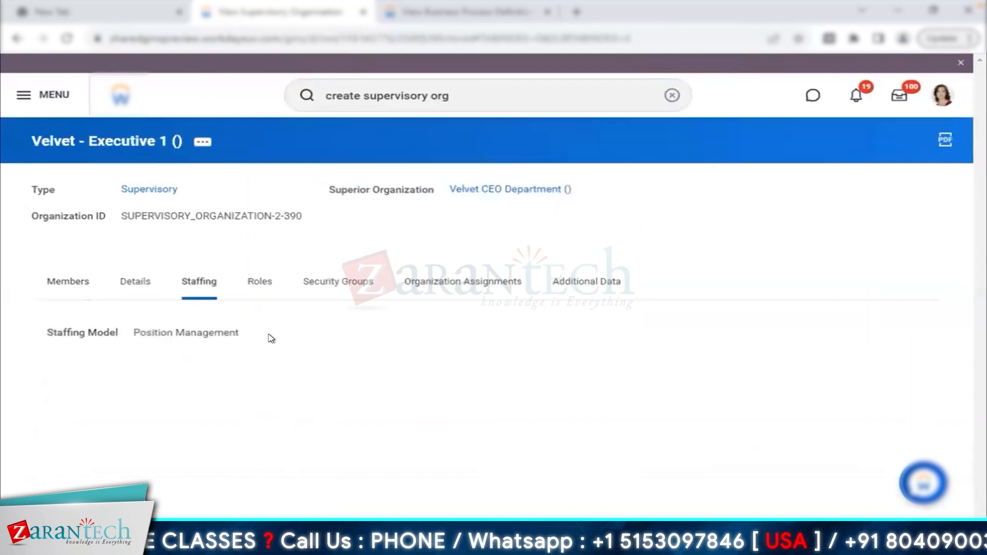
triple_click(272, 339)
click(441, 288)
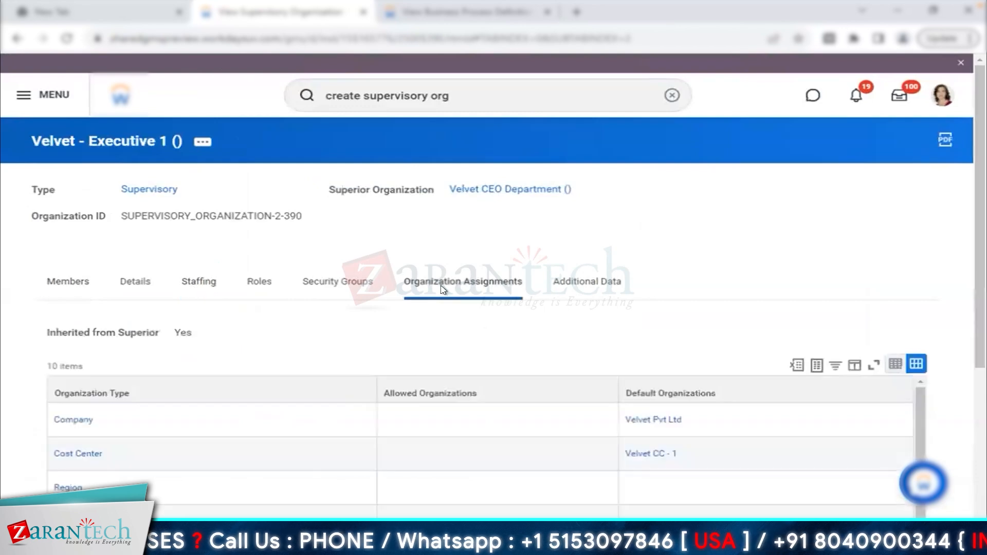
scroll(444, 291, down, 2)
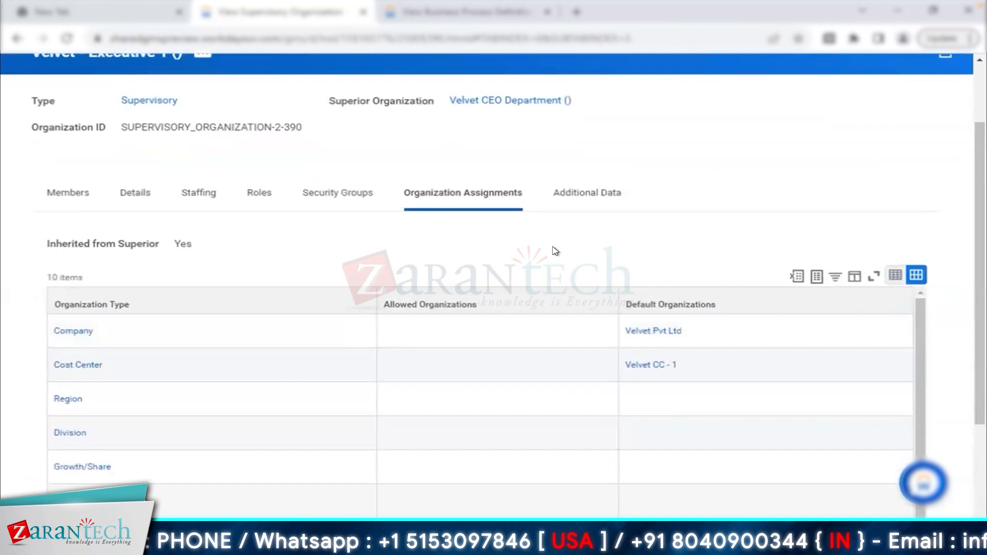
scroll(538, 155, up, 1)
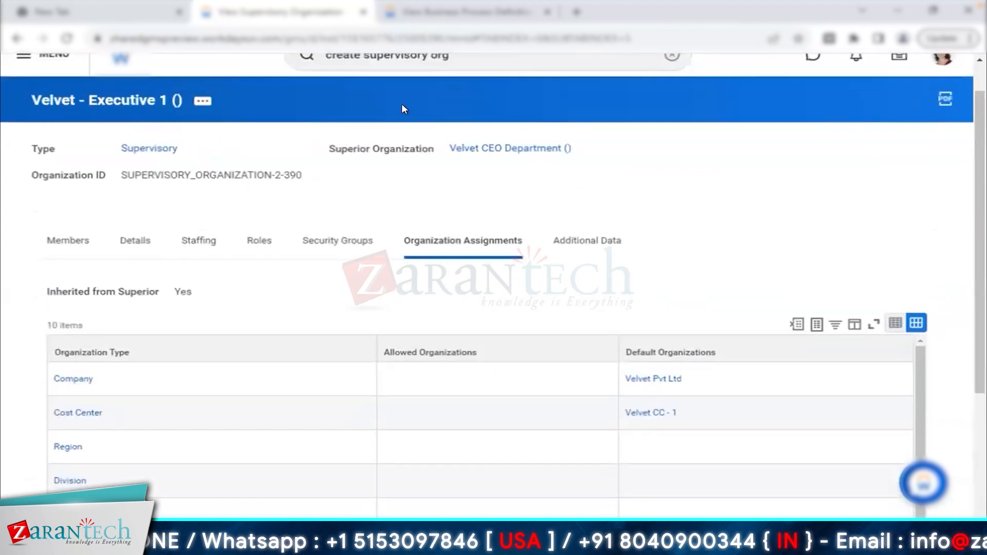
click(202, 101)
mouse_move(317, 161)
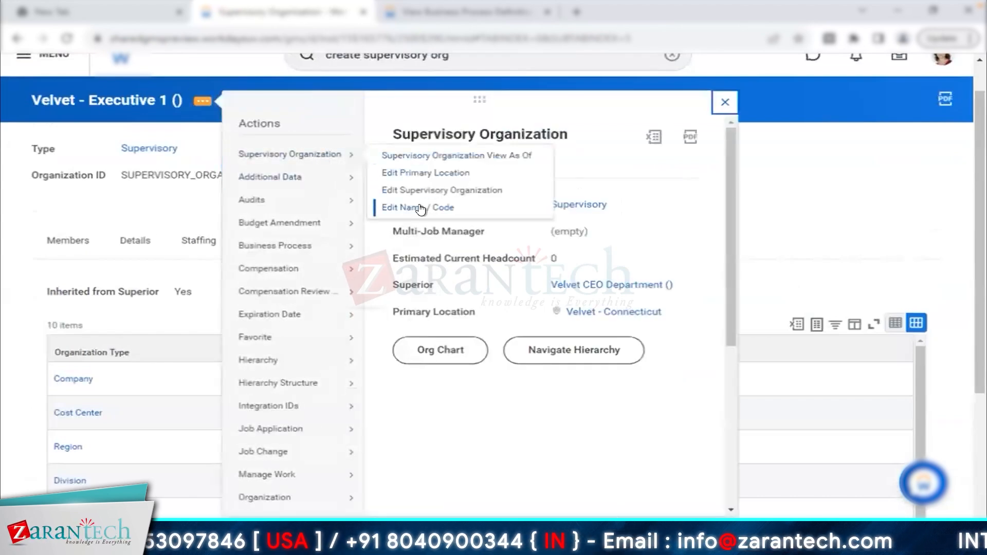
- Start a name edit with a new effective date, then cancel it
click(419, 208)
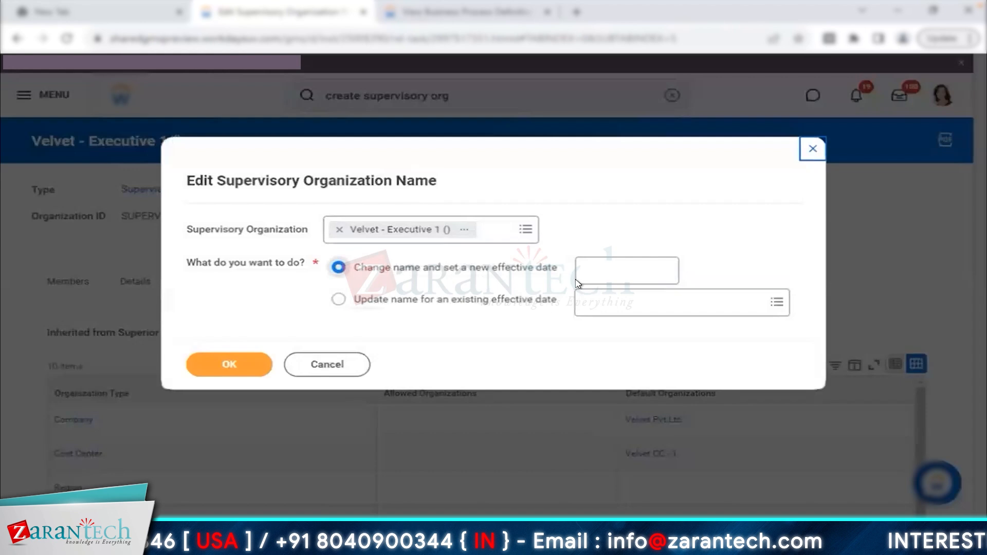
click(580, 276)
click(211, 365)
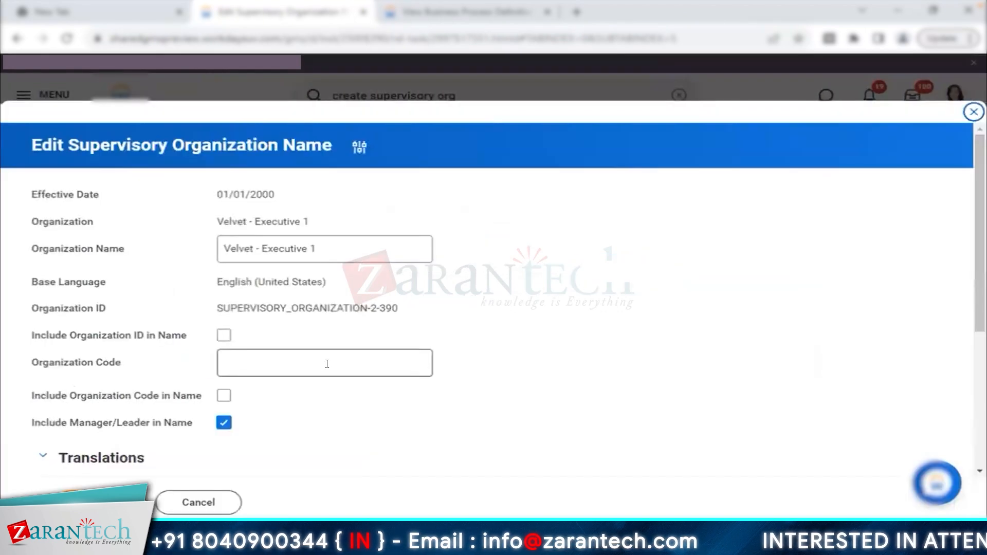
click(219, 503)
- Rename Velvet - Executive 1 to Velvet - Executive Sales for the existing 01/01/1900 date
click(197, 144)
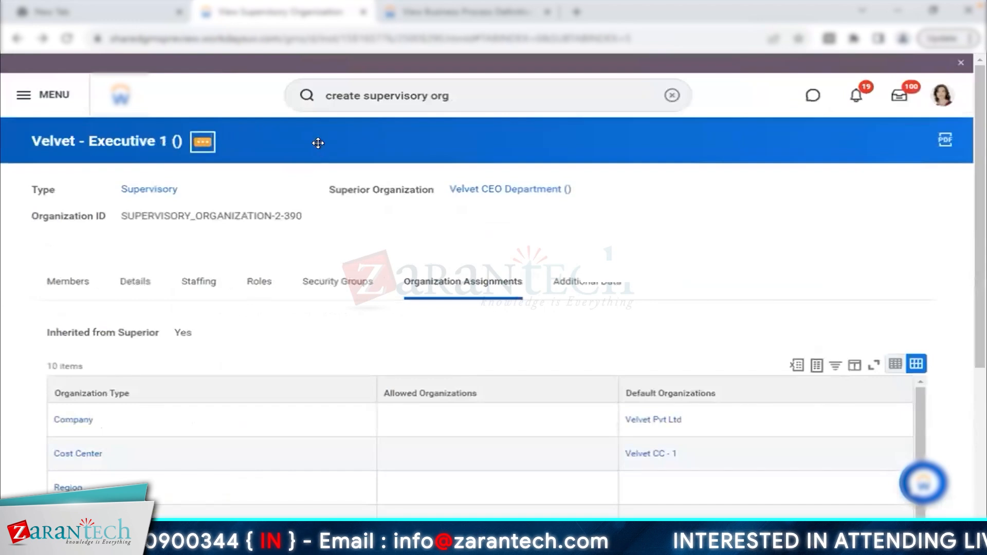
mouse_move(319, 195)
click(403, 249)
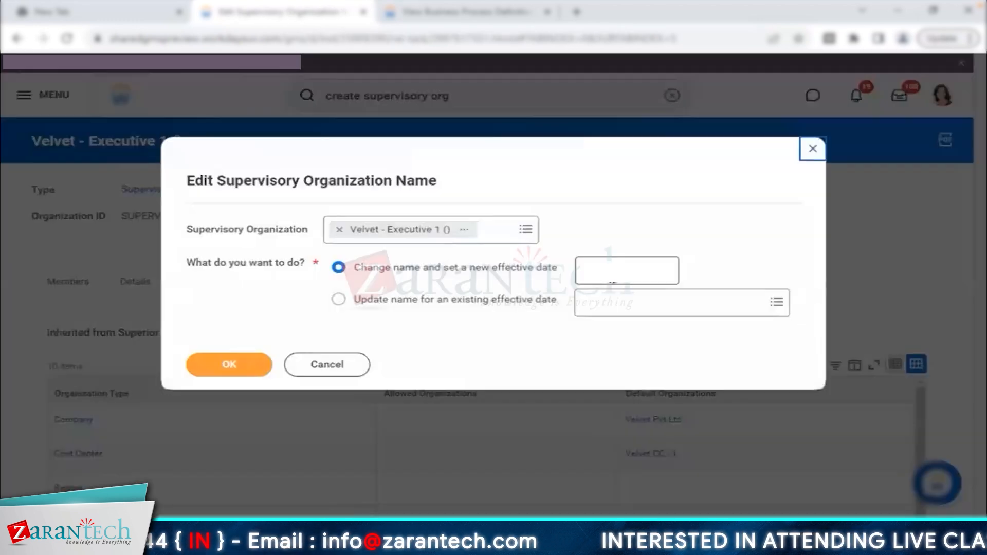
click(605, 302)
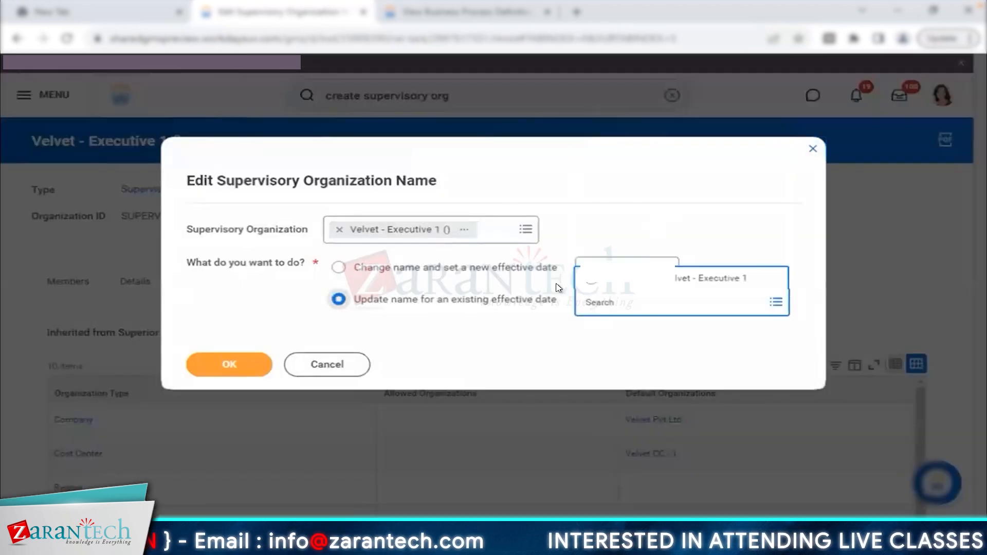
click(666, 282)
click(229, 373)
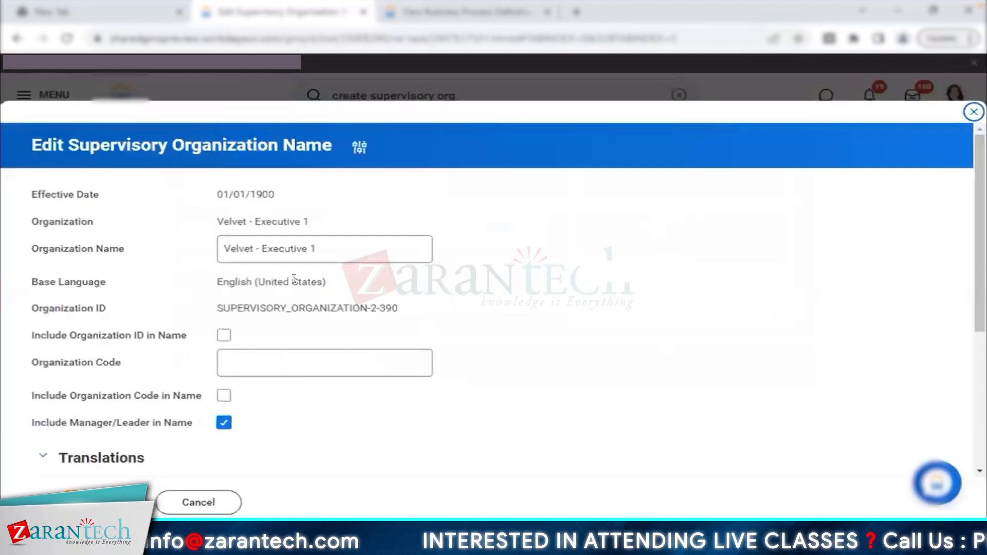
click(327, 249)
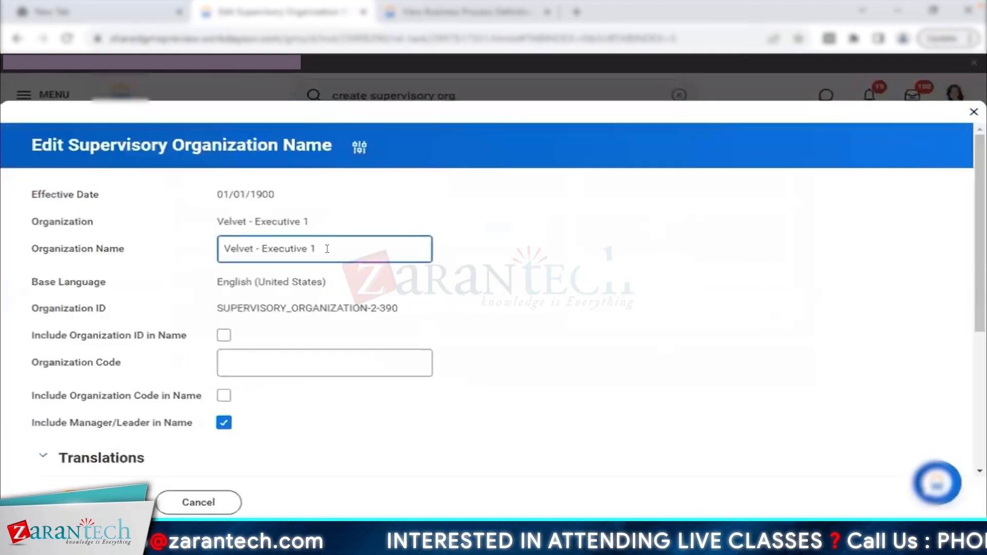
text(Sales)
triple_click(351, 242)
key(ctrl+c)
click(92, 503)
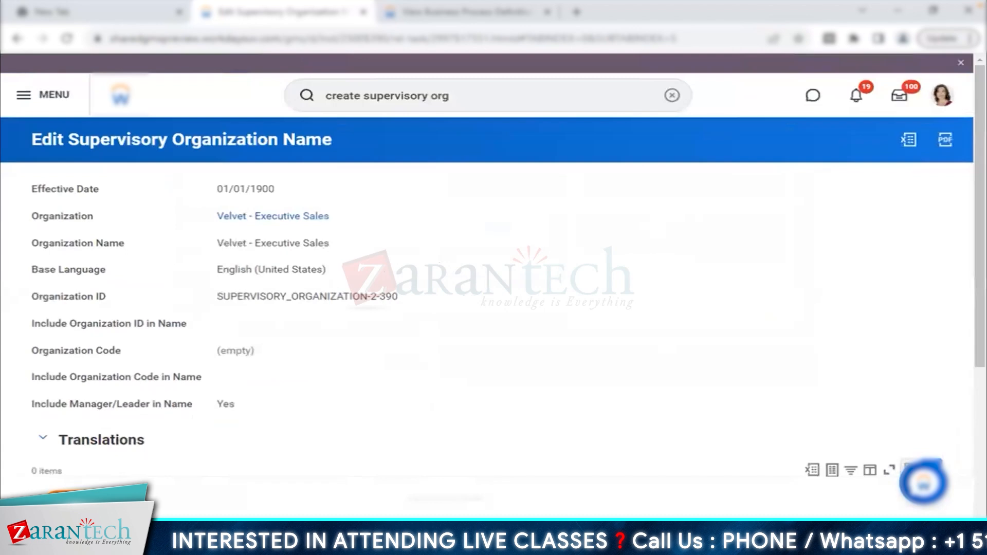
- Begin creating another subordinate under Velvet CEO Department
click(579, 188)
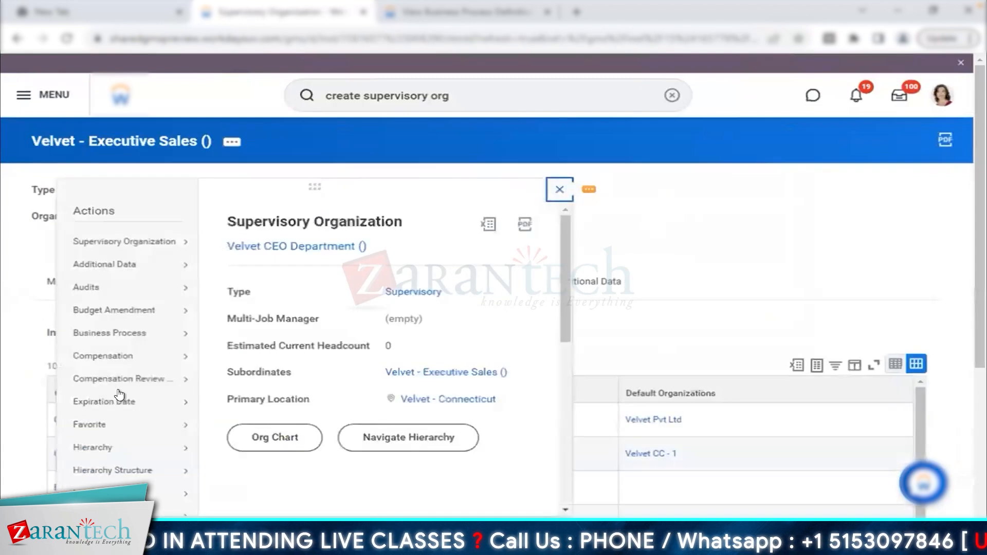
mouse_move(119, 395)
scroll(120, 394, down, 5)
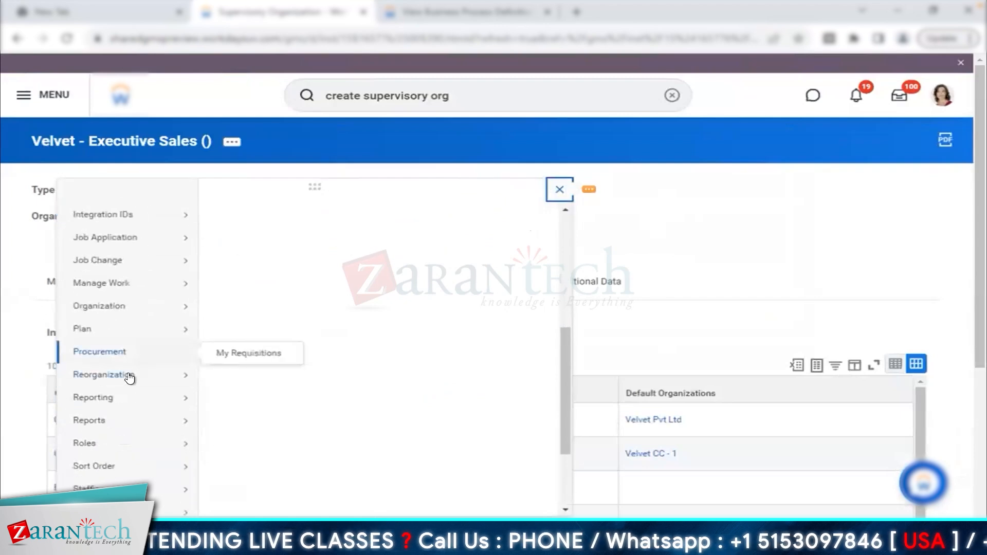
mouse_move(196, 380)
click(265, 394)
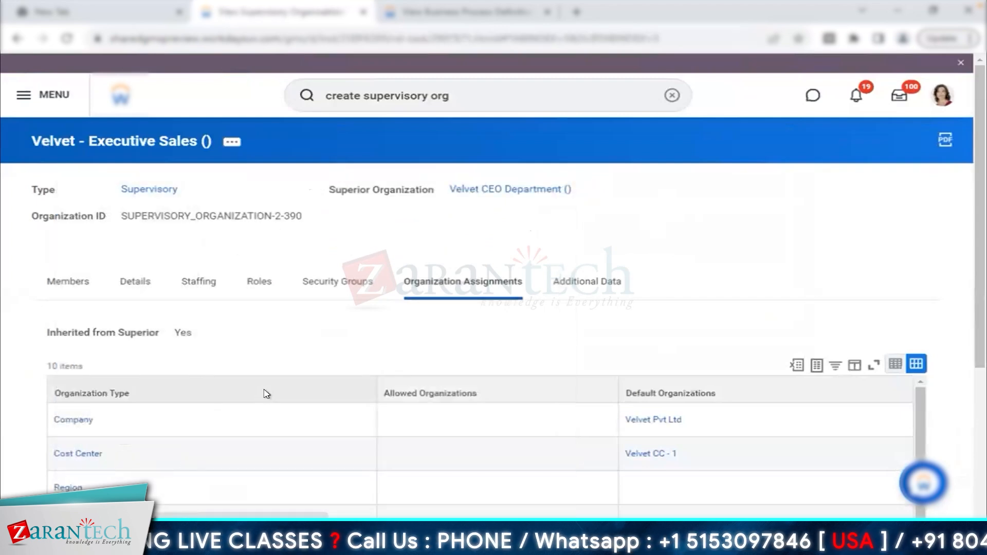
- Submit Velvet - Executive Engineering as a Division with manager in name, then open Velvet CEO Department
click(377, 265)
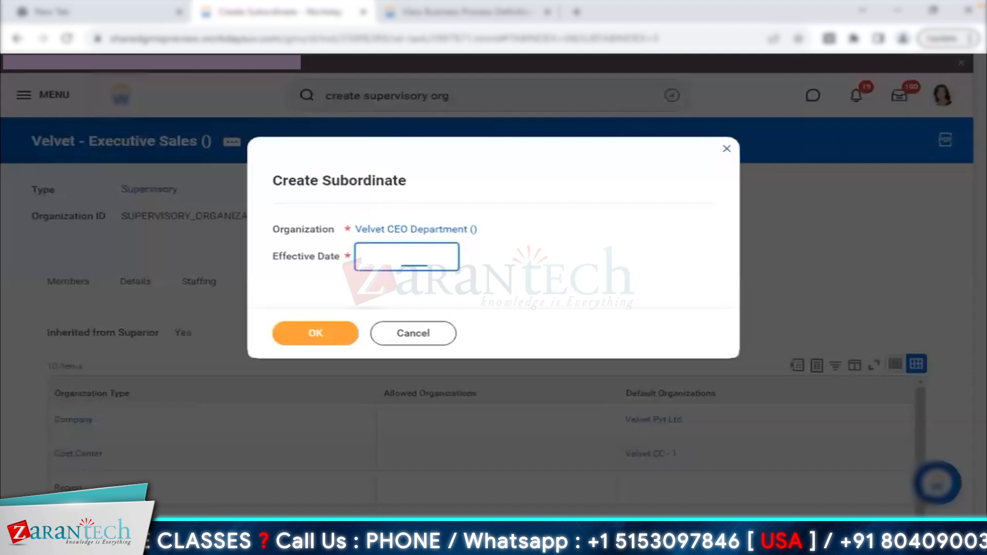
click(309, 331)
click(293, 283)
key(ctrl+v)
double_click(315, 283)
key(BackSpace)
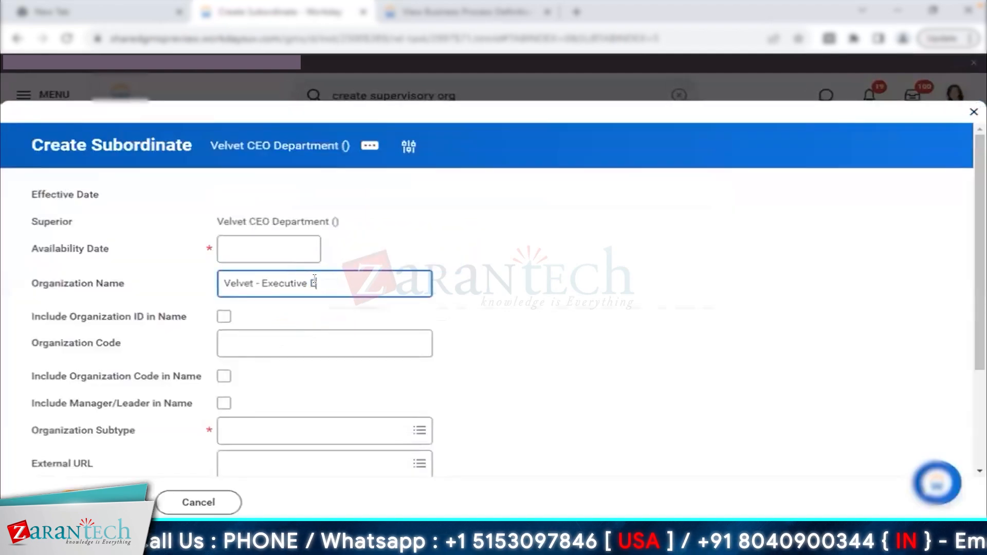
text(Engineering)
click(224, 403)
click(278, 430)
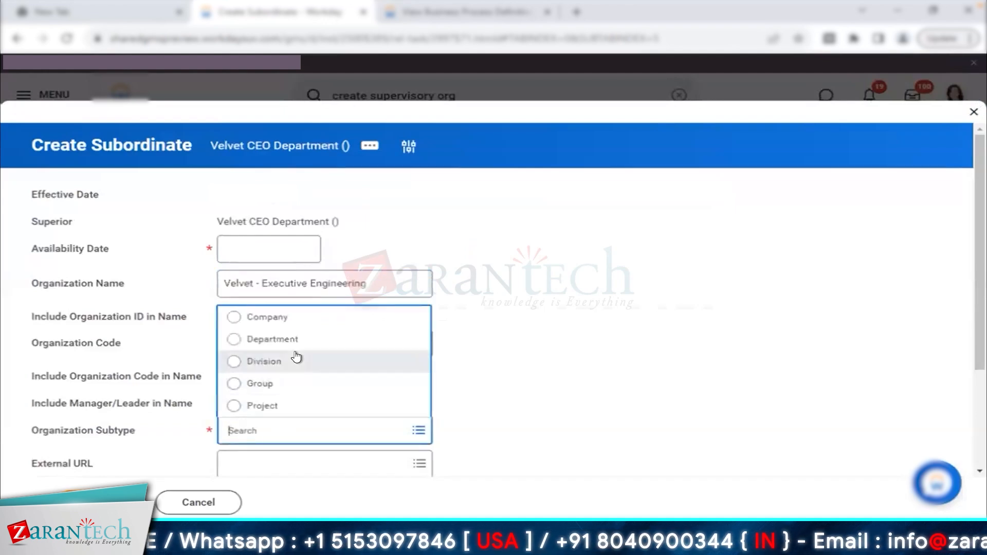
click(294, 358)
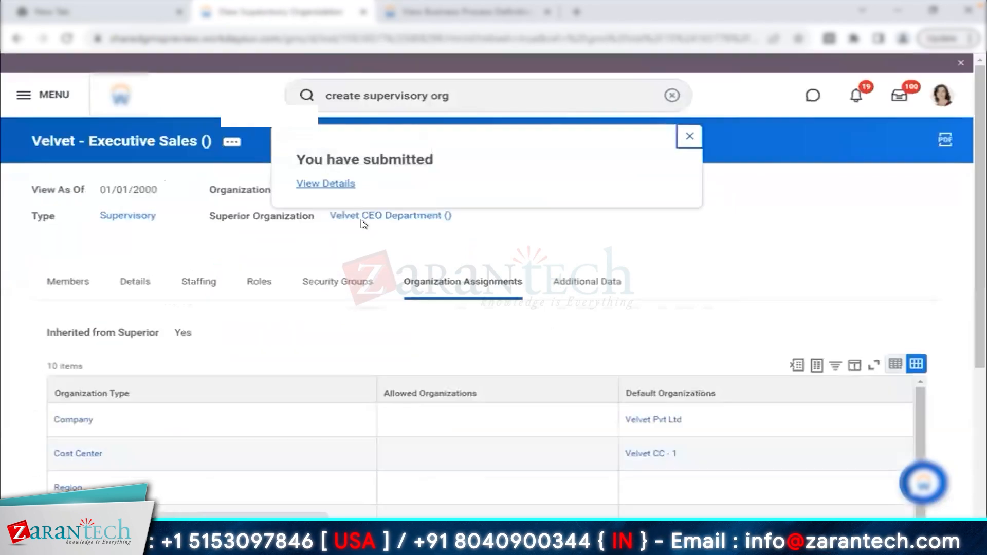
click(682, 139)
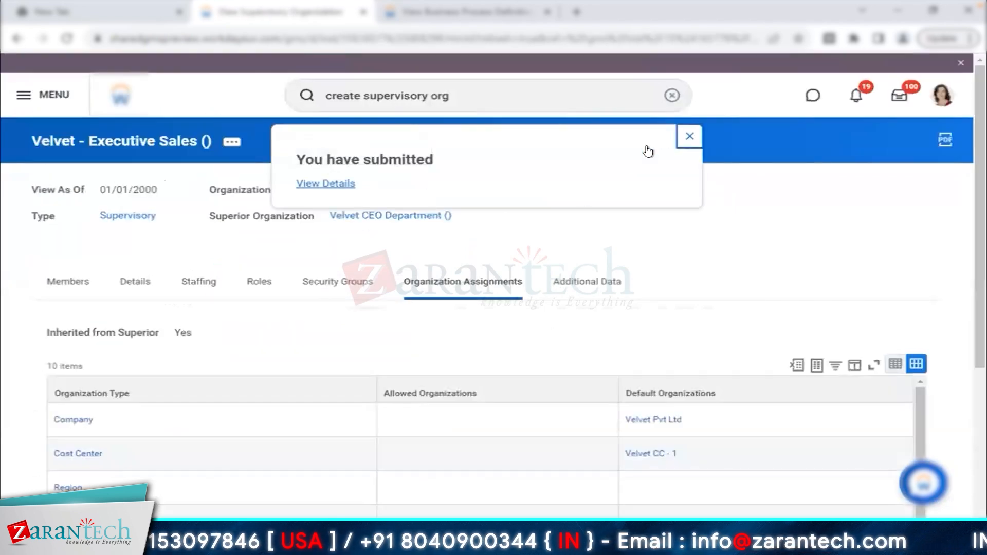
click(403, 219)
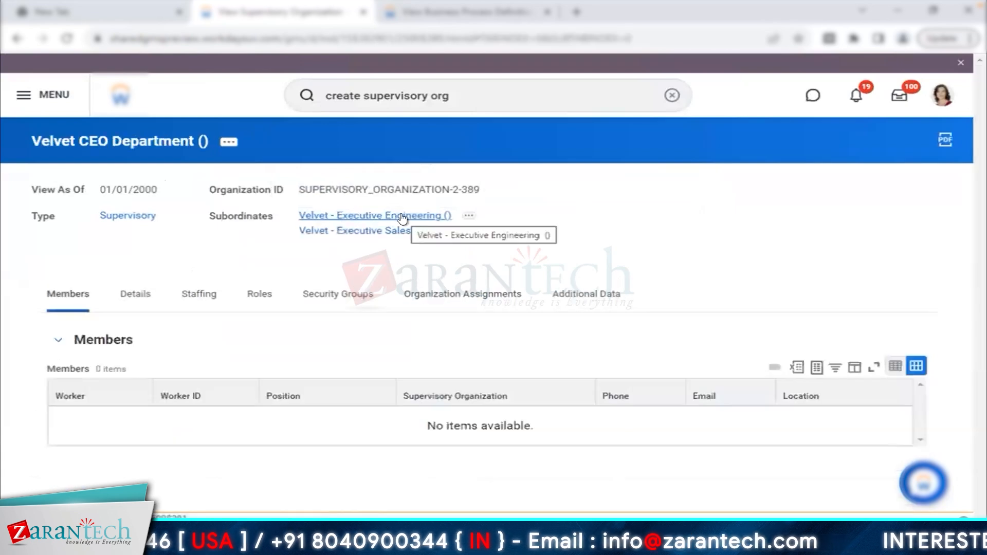
- Start a Create Subordinate form from Velvet CEO Department's actions
click(224, 143)
mouse_move(342, 442)
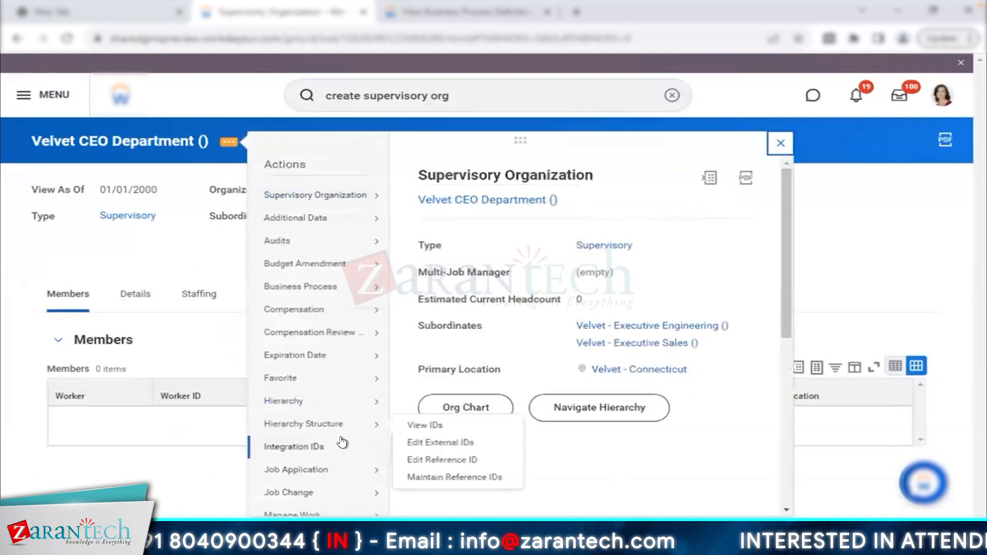
scroll(342, 443, down, 3)
mouse_move(319, 473)
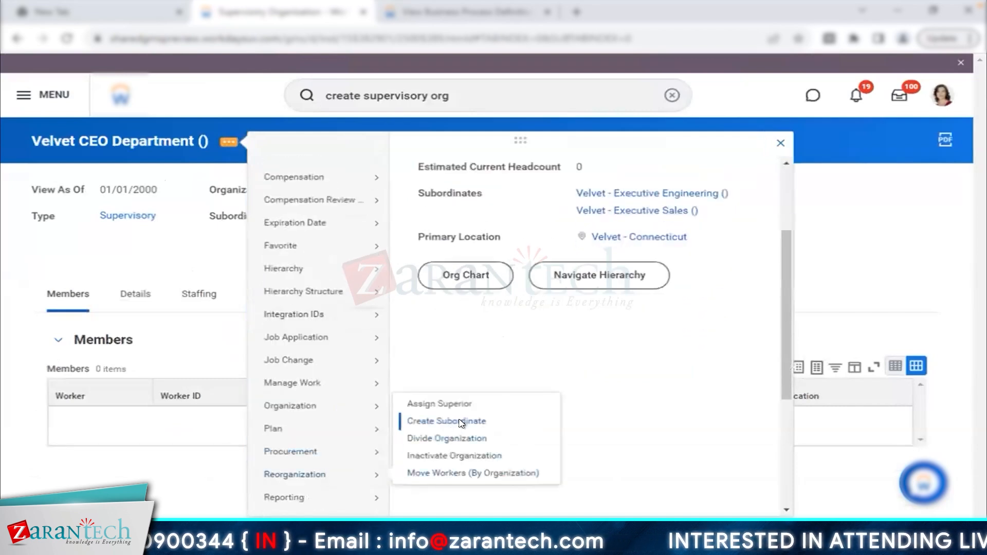
click(462, 422)
click(315, 334)
- Name it Velvet - Executive Marketing/Finance, include the manager, choose Division, and submit
click(278, 281)
text(Velvet - Executive Sales)
double_click(319, 279)
key(BackSpace)
text(Marketing/Promotion)
click(224, 403)
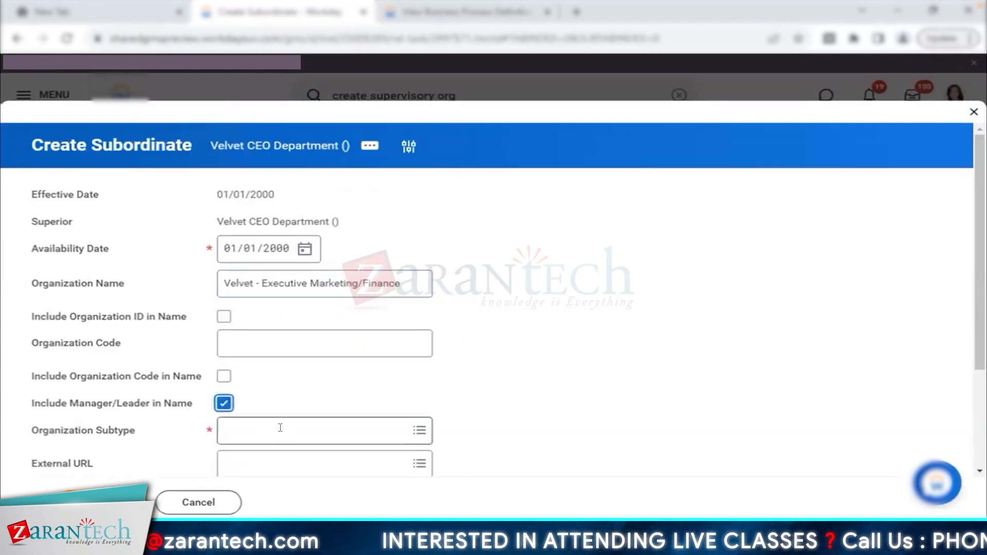
click(281, 429)
click(338, 360)
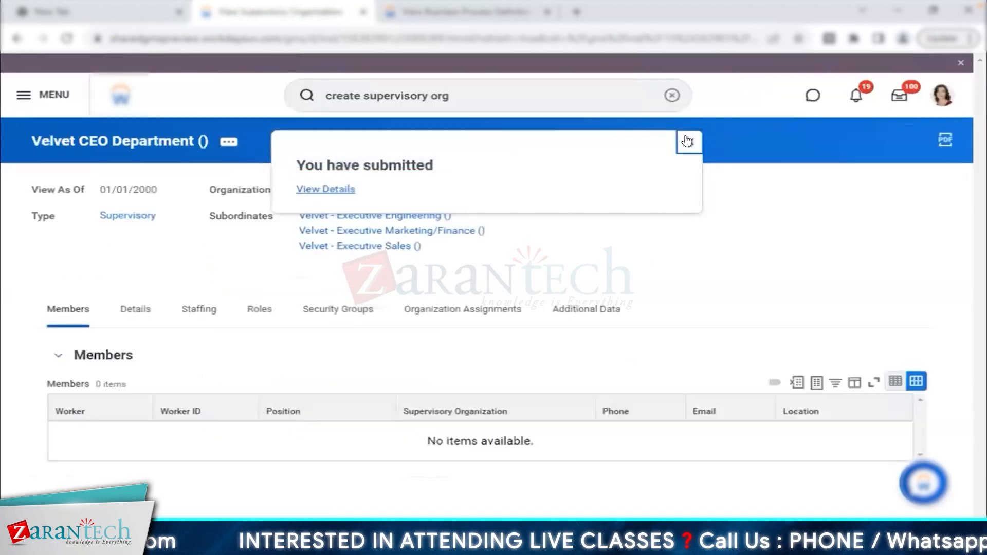
click(688, 141)
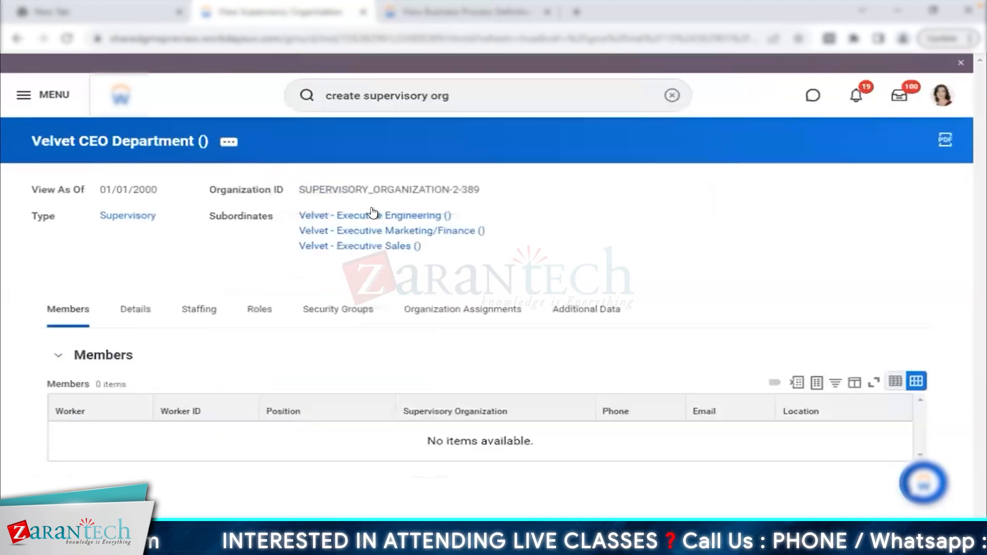
- Review Marketing/Finance's Position Management staffing model and inherited organization assignments
click(396, 232)
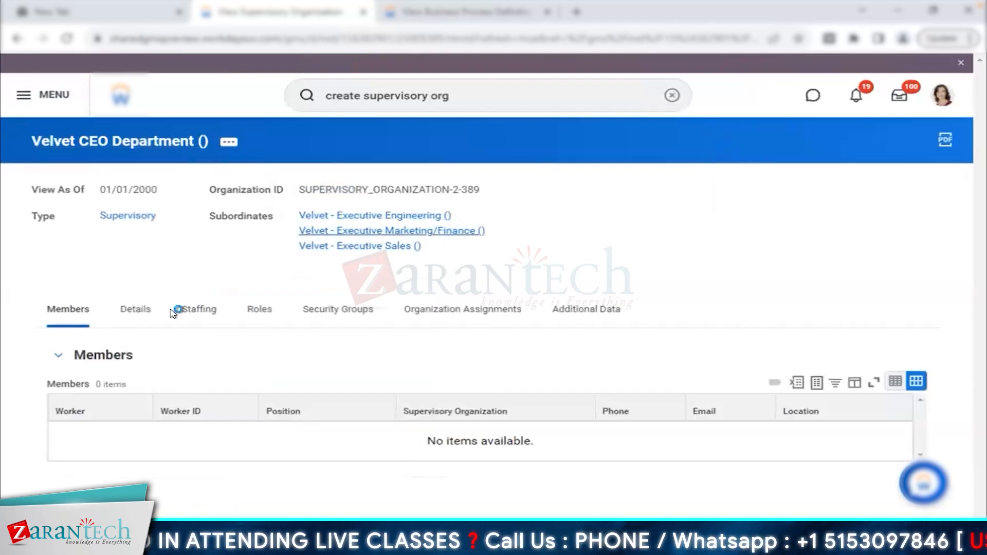
click(187, 294)
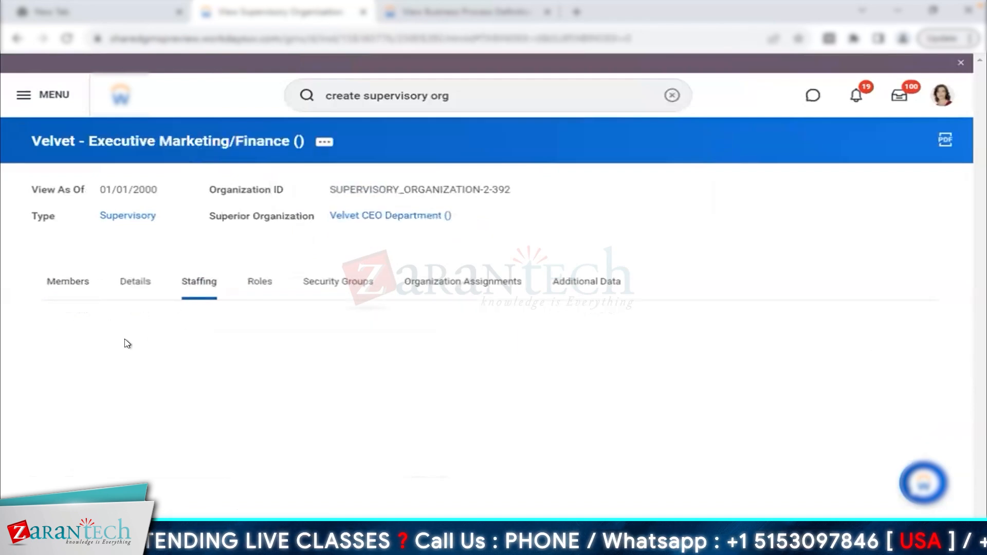
triple_click(271, 336)
click(478, 286)
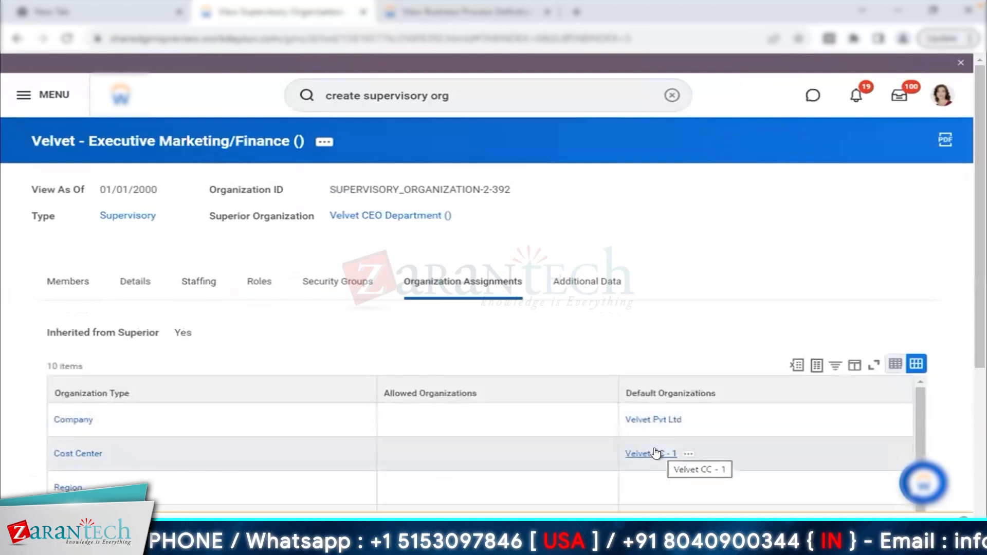
- In the other tab, search 'create cost' and open the Create Cost Center form
click(407, 13)
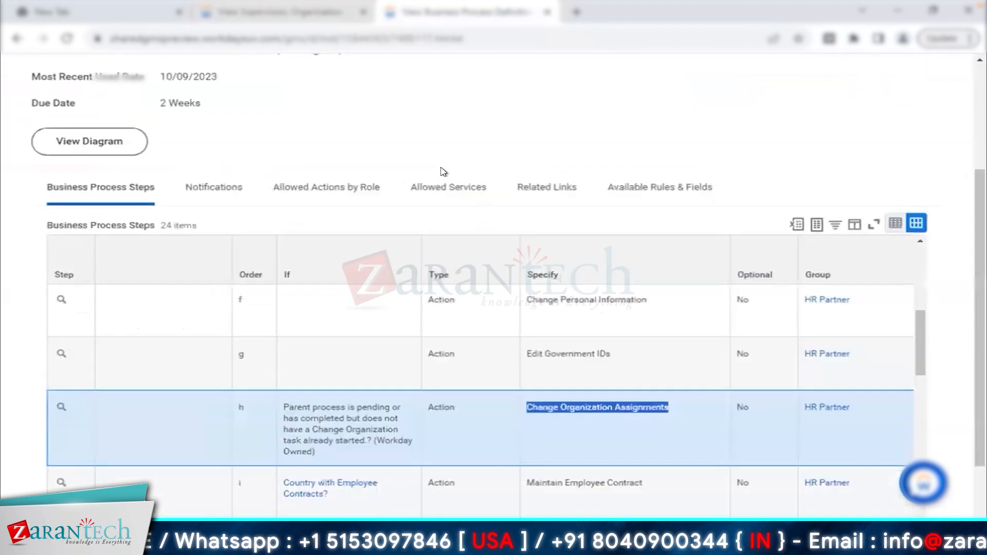
scroll(363, 132, up, 3)
click(440, 94)
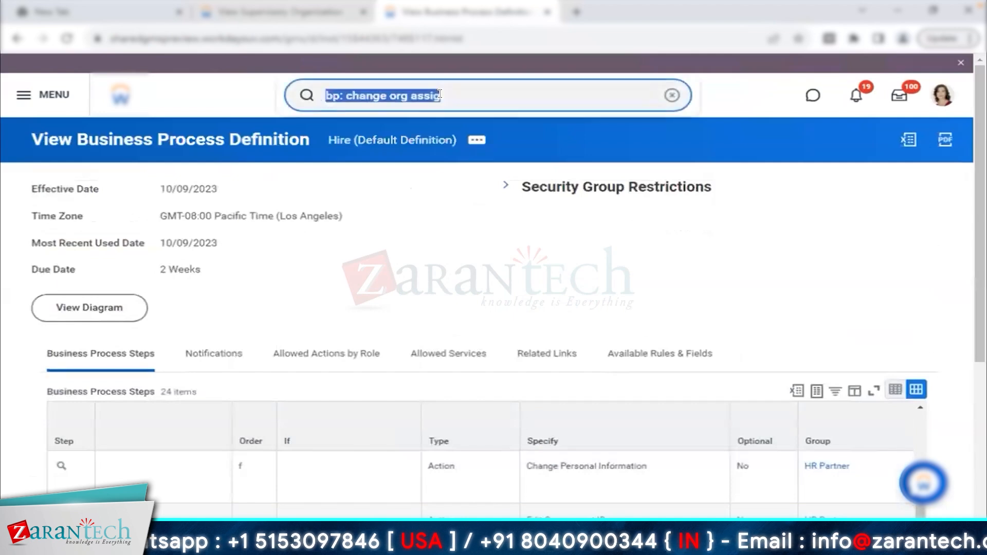
text(create cost ce)
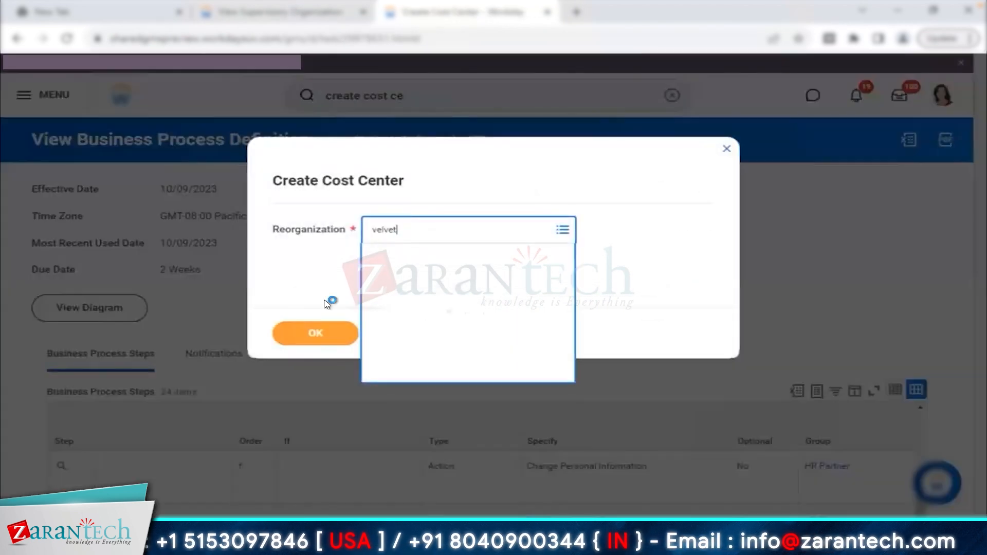
click(316, 333)
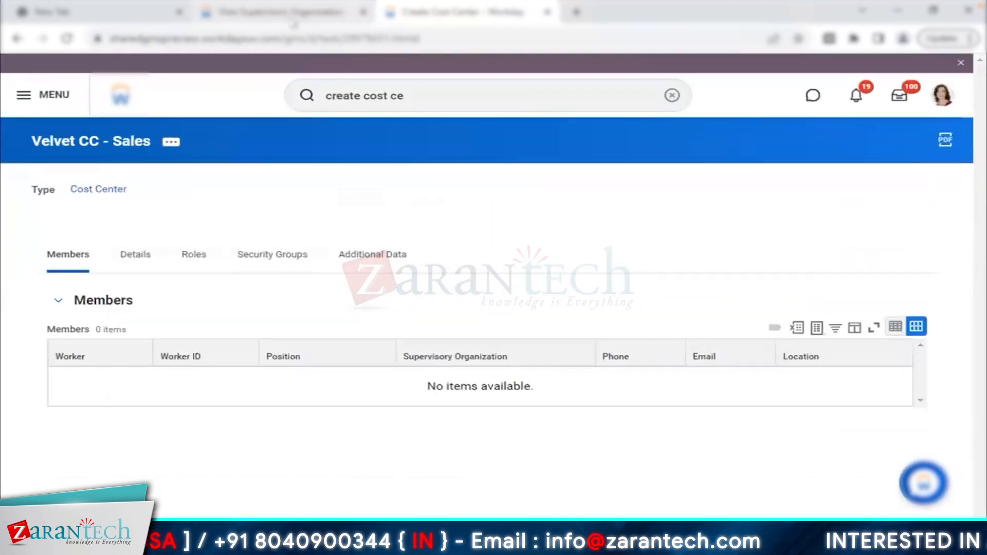
- Return and open Velvet - Executive Sales via Velvet CEO Department
click(295, 18)
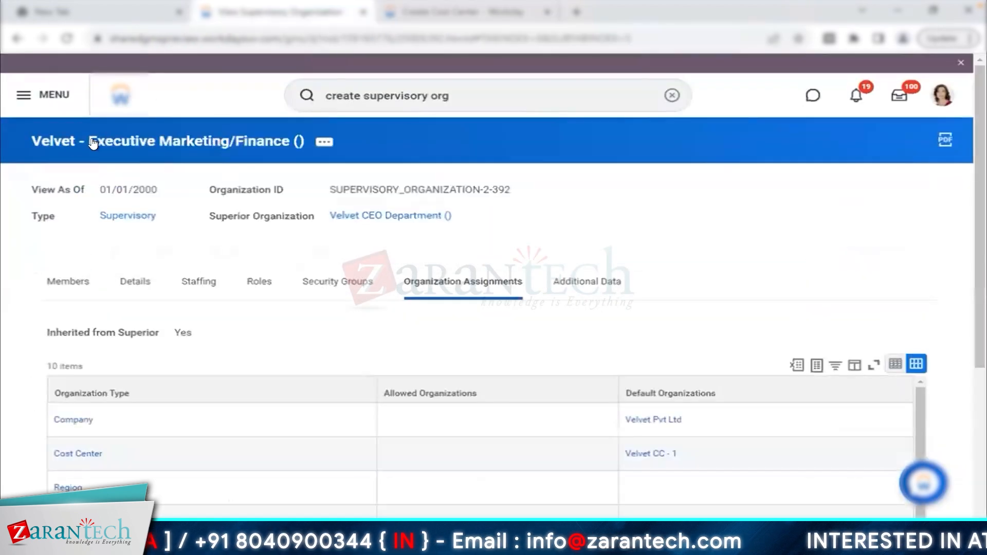
click(372, 214)
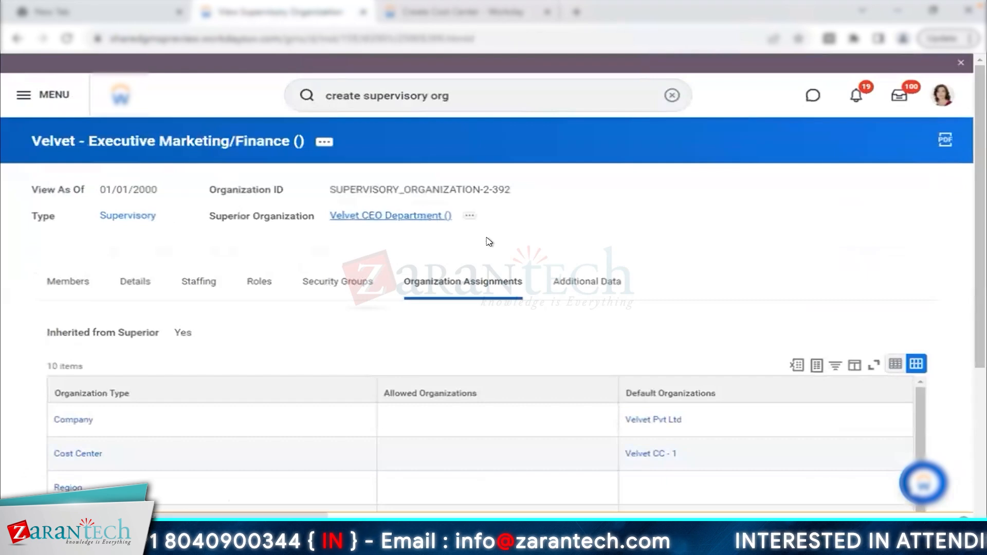
click(366, 246)
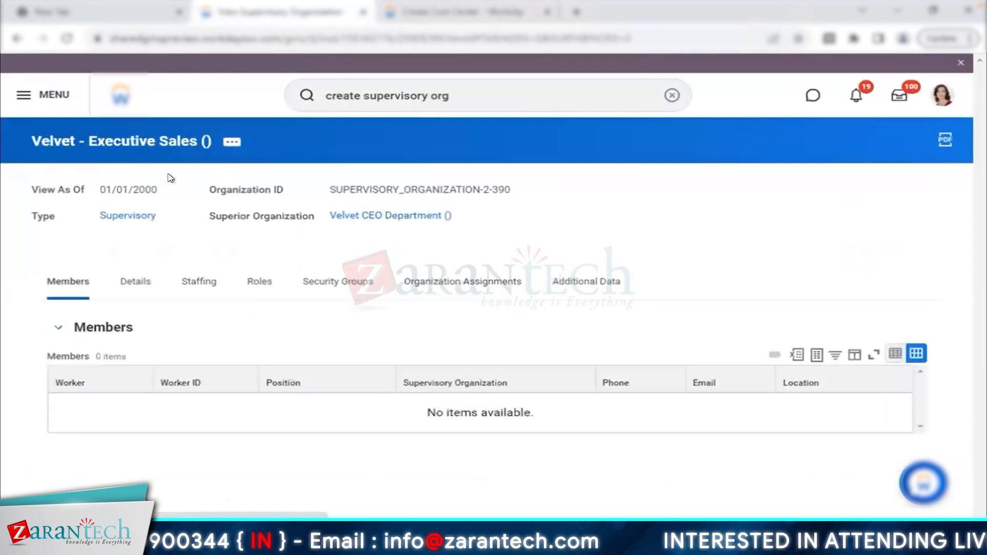
- Browse Velvet - Executive Sales' related-action submenus, ending on Supervisory Organization
click(232, 142)
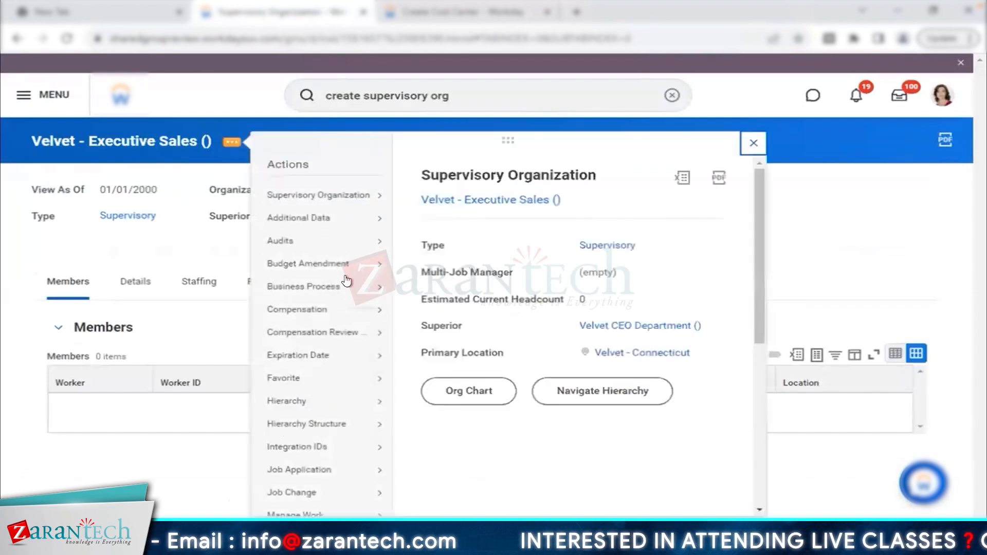
scroll(346, 283, down, 4)
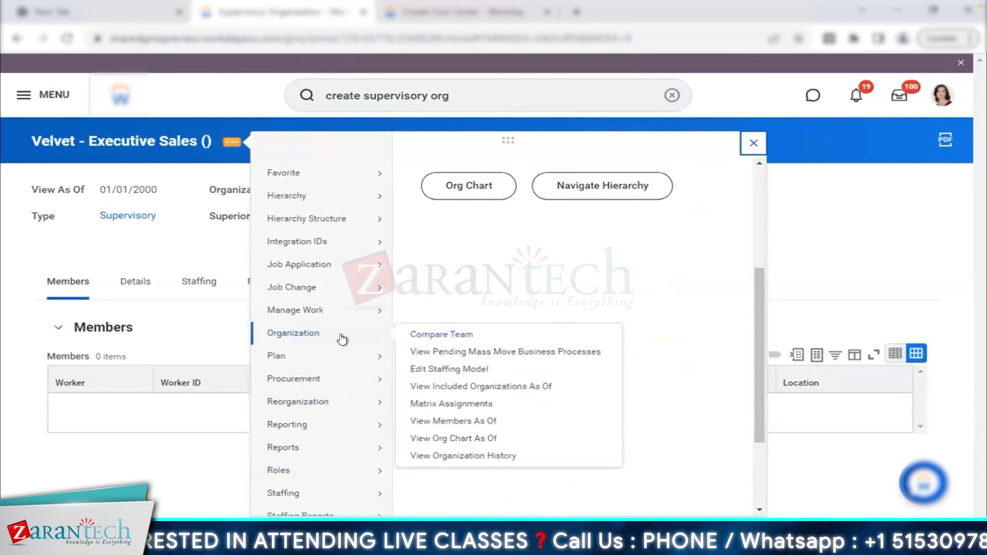
mouse_move(366, 289)
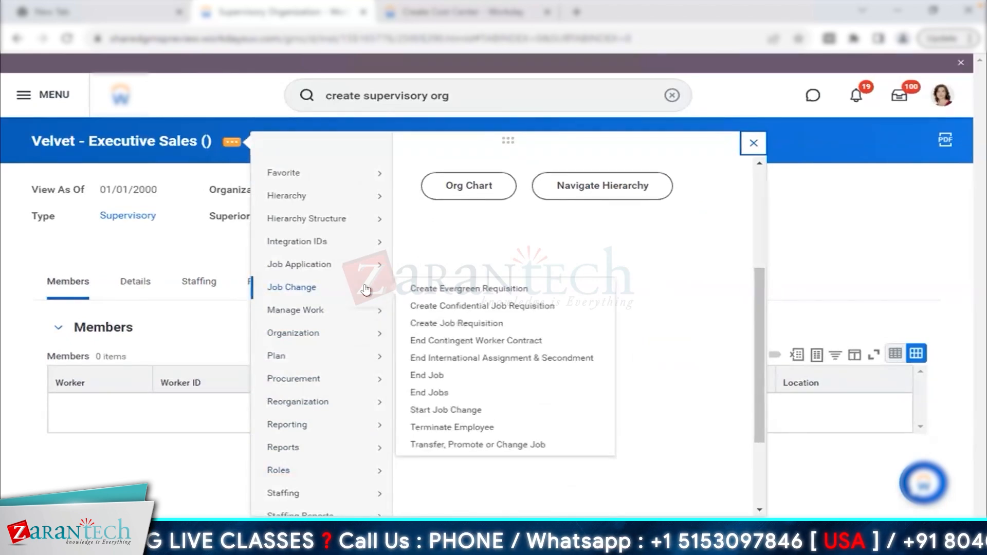
mouse_move(368, 314)
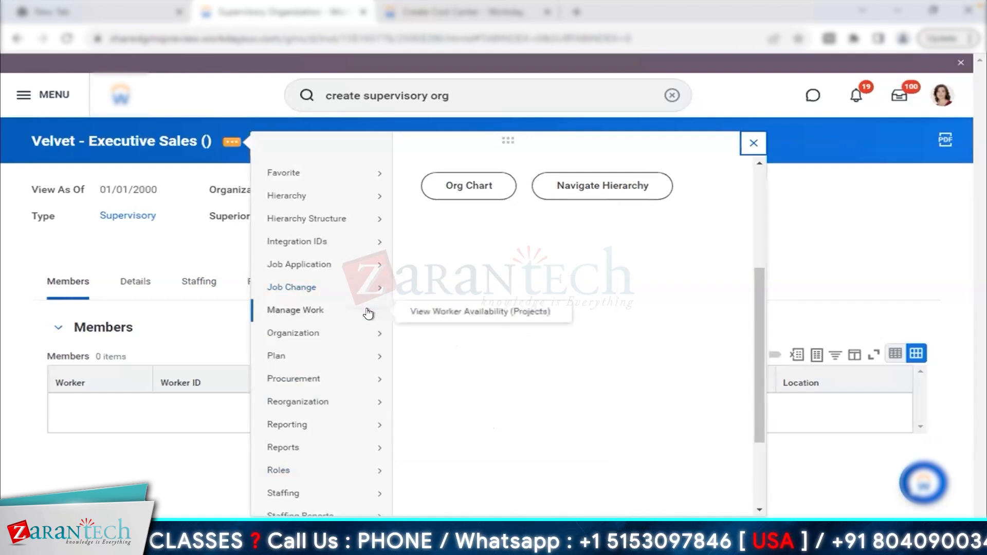
mouse_move(366, 337)
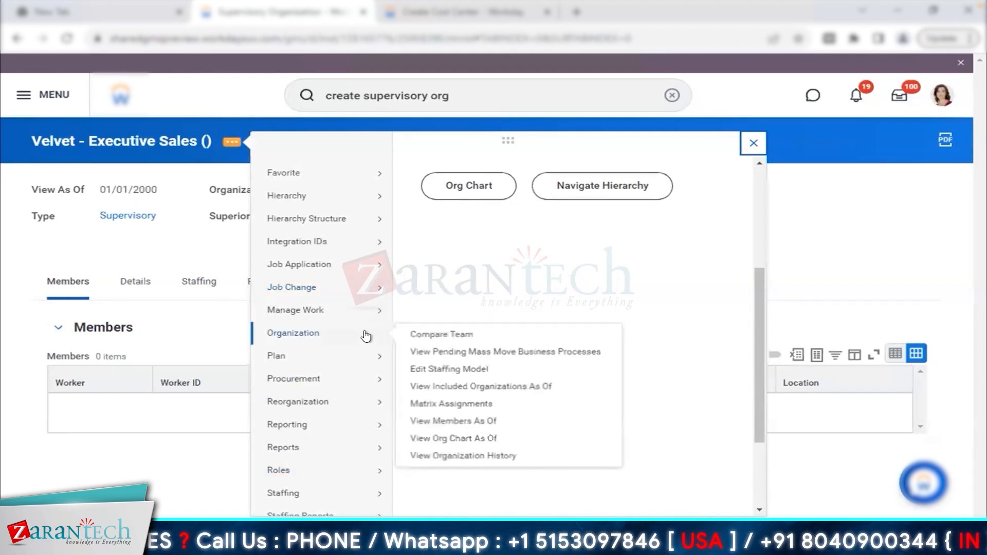
mouse_move(355, 461)
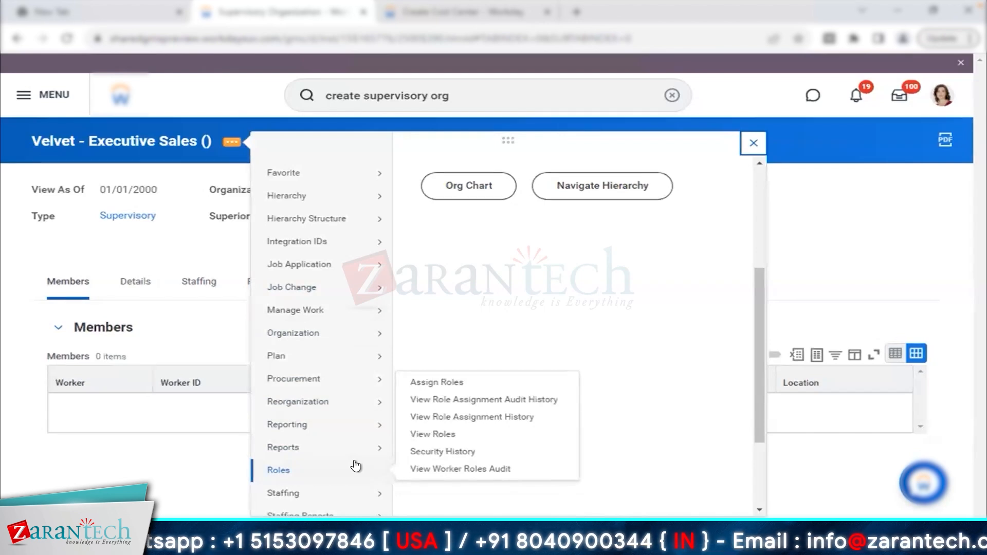
scroll(356, 466, down, 1)
mouse_move(348, 433)
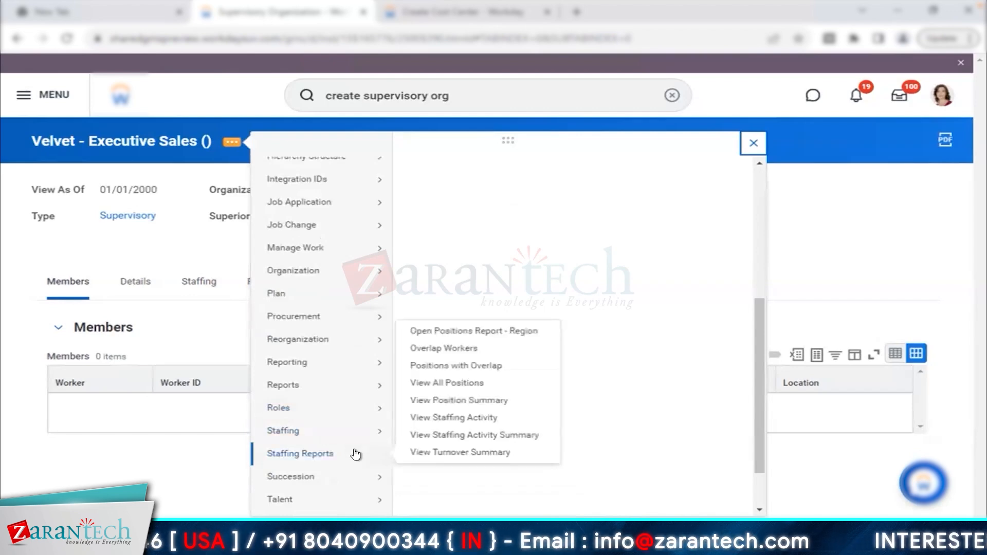
scroll(356, 455, up, 5)
mouse_move(359, 193)
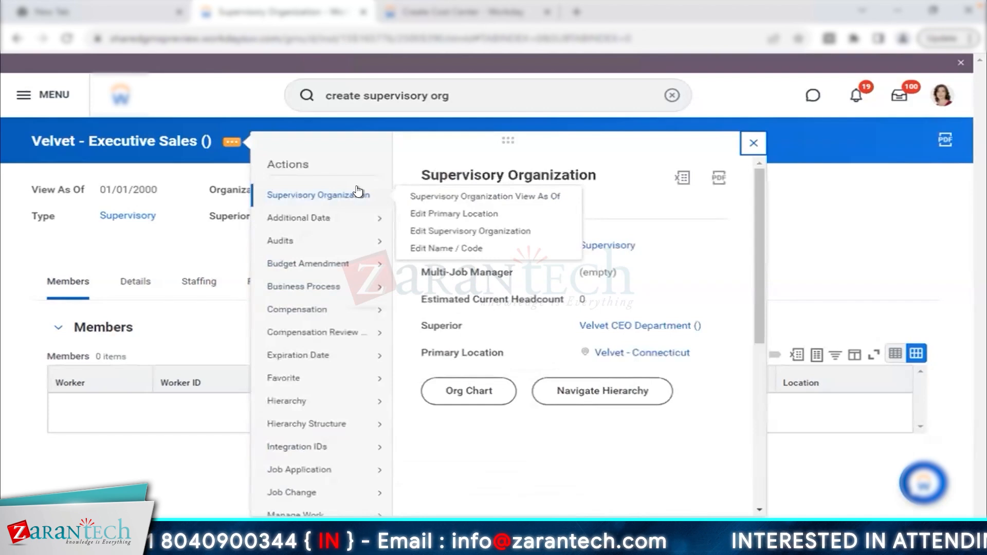
- Replace default cost center Velvet CC - 1 with Velvet CC - Sales and submit
click(472, 232)
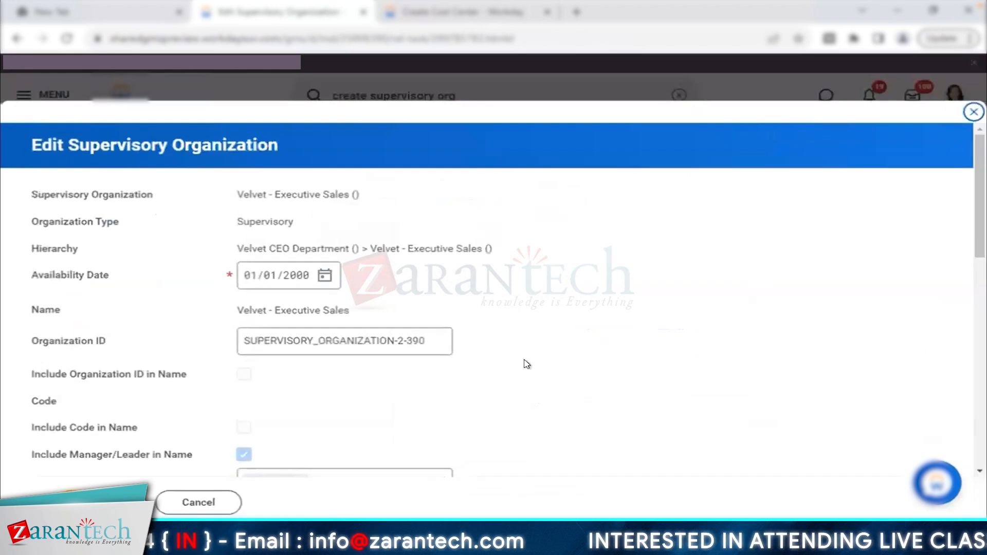
scroll(527, 364, down, 5)
scroll(527, 364, down, 2)
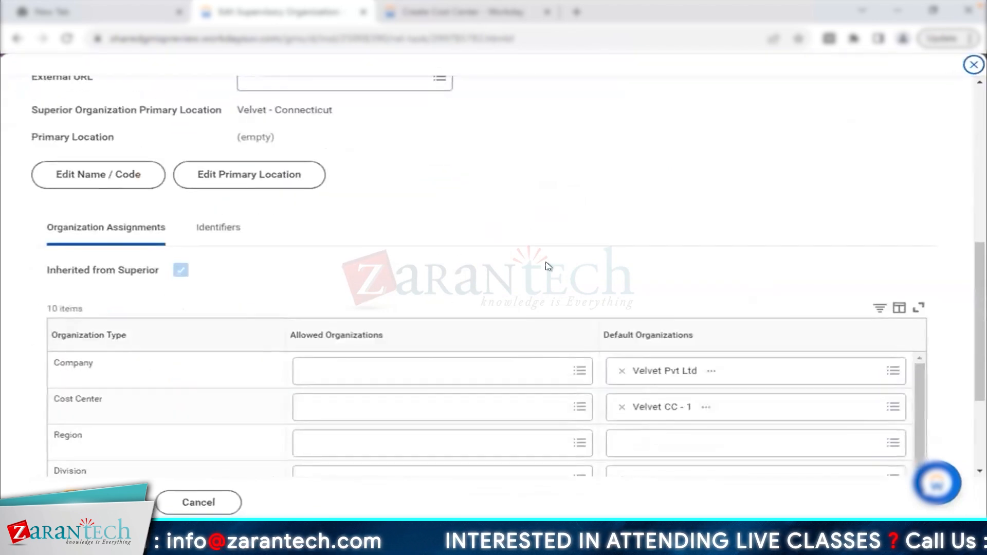
scroll(630, 329, down, 2)
click(619, 324)
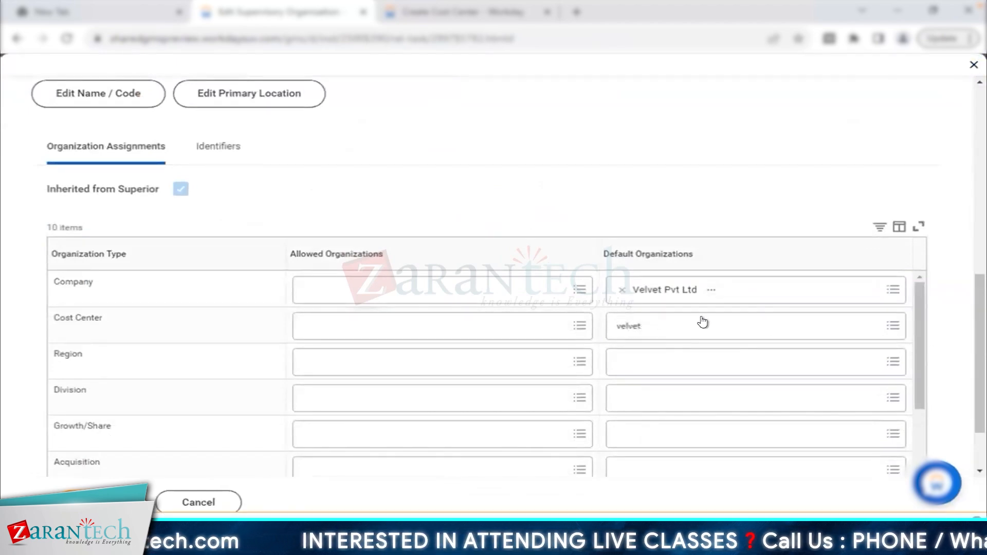
key(Return)
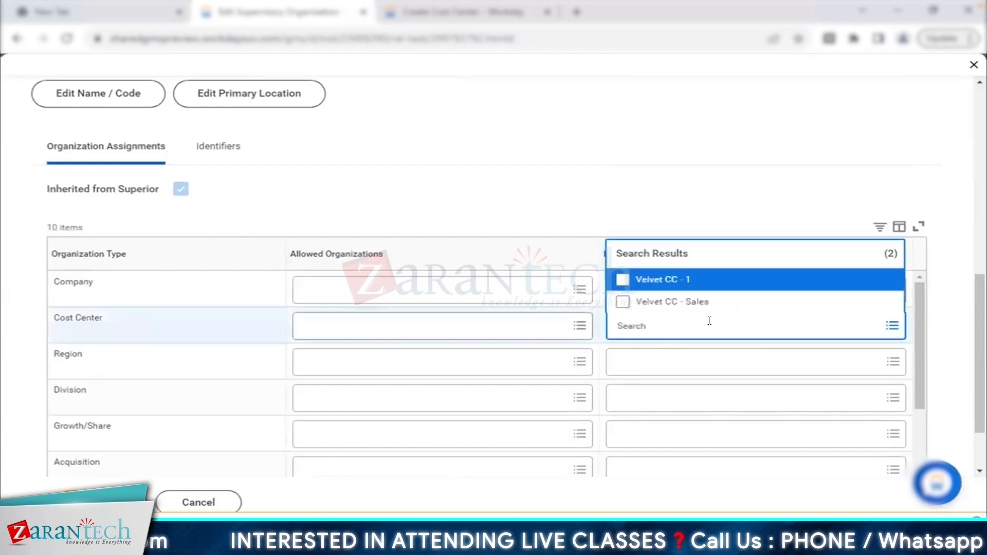
click(694, 302)
click(551, 159)
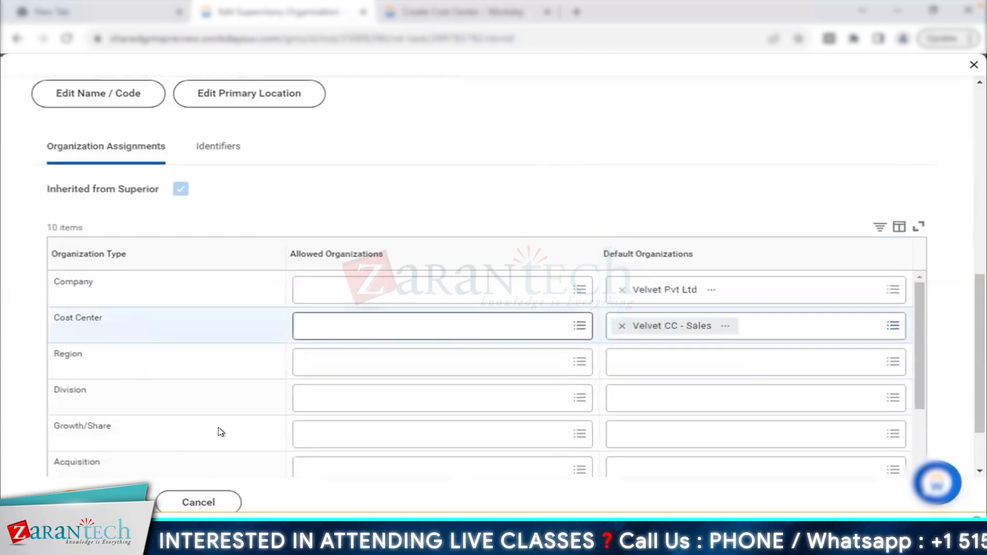
click(89, 503)
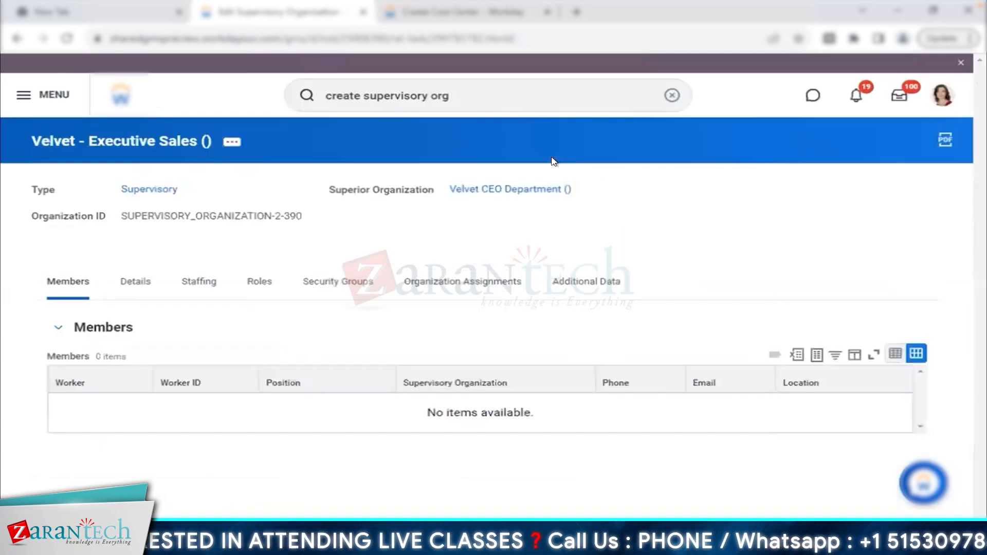
- Check Executive Sales defaults Velvet Pvt Ltd and Velvet CC - Sales, then return to Velvet CEO Department
click(434, 285)
scroll(437, 288, down, 2)
scroll(438, 287, down, 1)
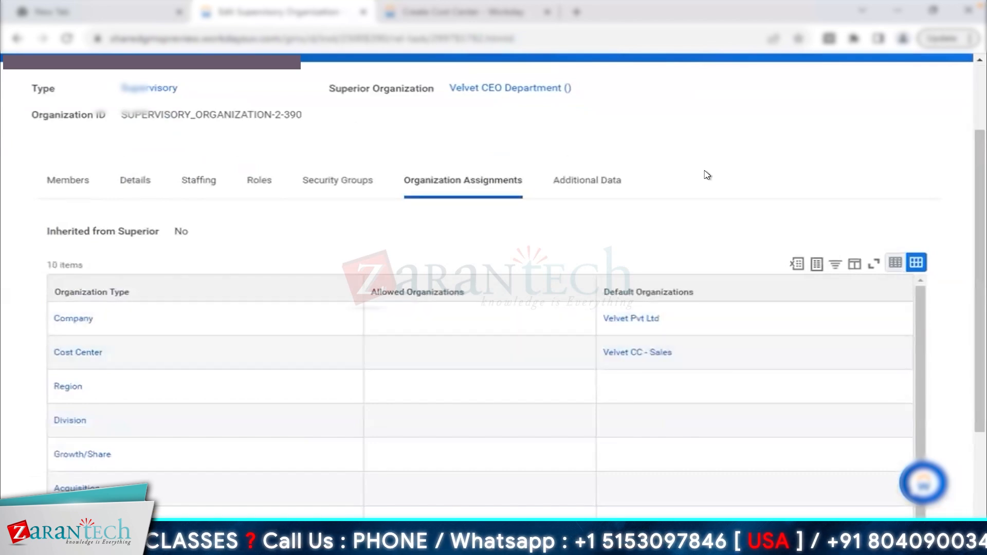
scroll(708, 175, up, 3)
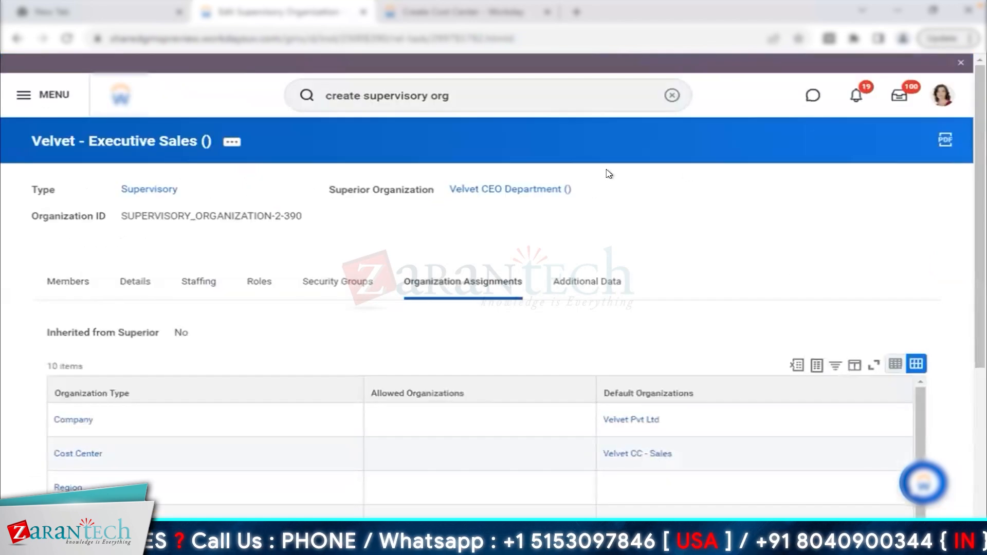
click(514, 189)
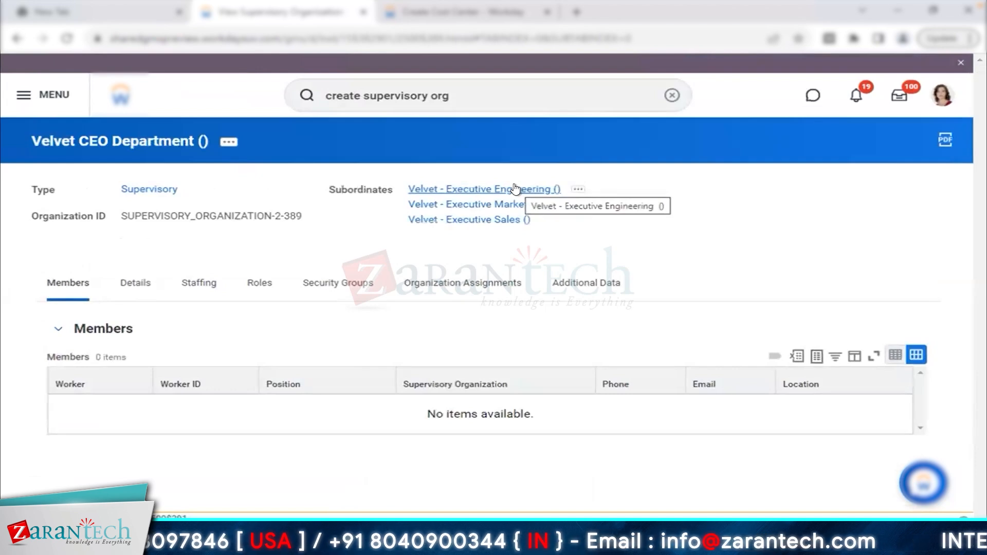
- Browse Velvet CEO Department's org chart showing its three executive subordinates
click(229, 142)
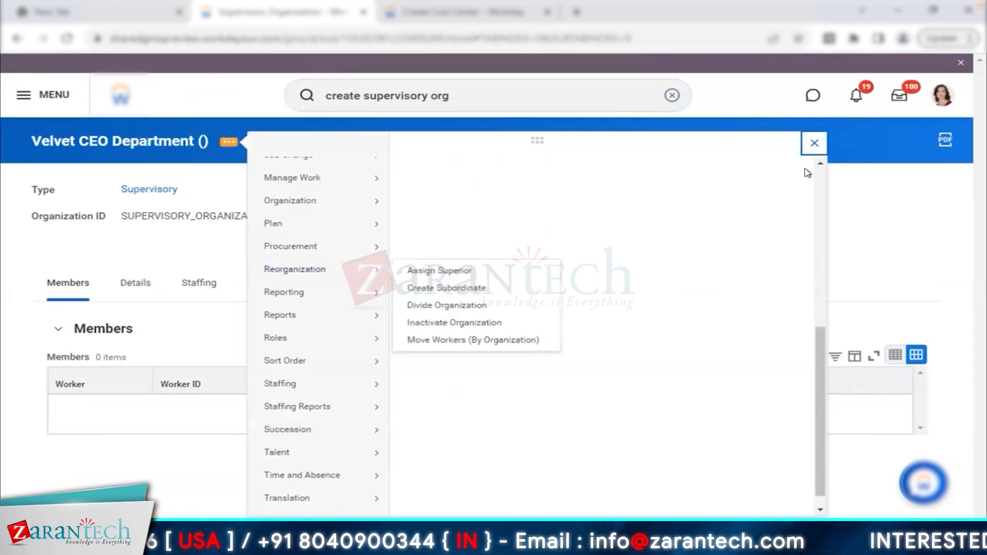
click(812, 144)
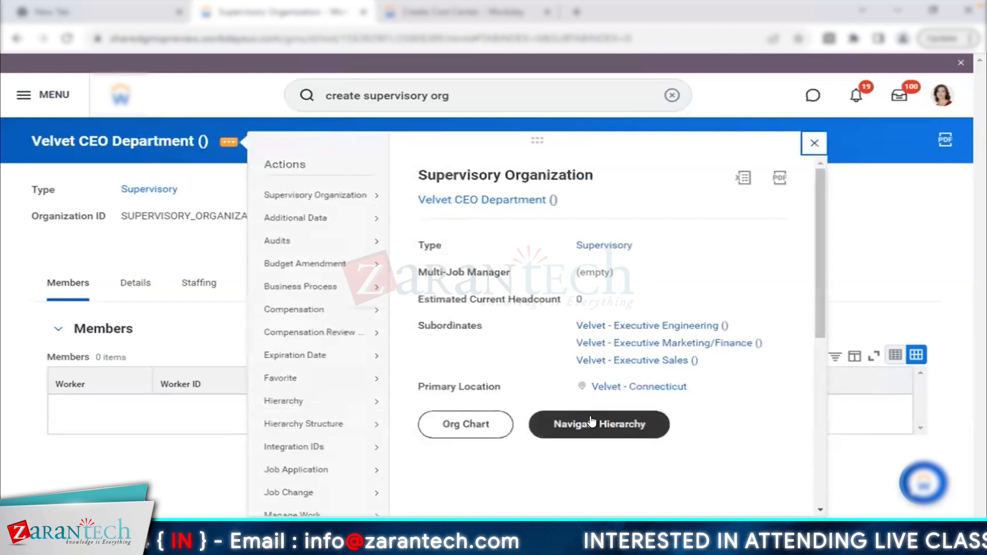
click(467, 430)
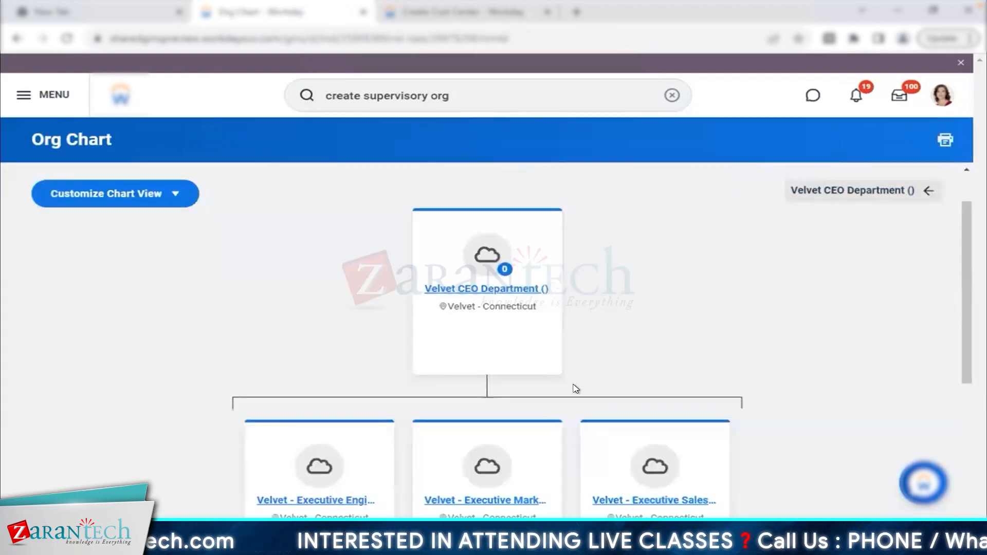
scroll(575, 389, down, 1)
scroll(576, 389, down, 2)
scroll(576, 389, down, 3)
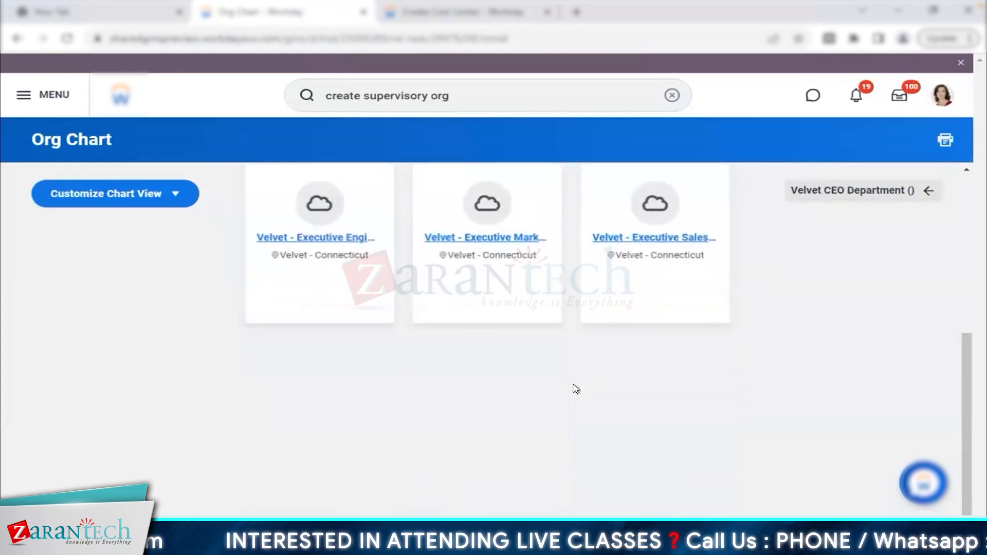
scroll(576, 389, up, 3)
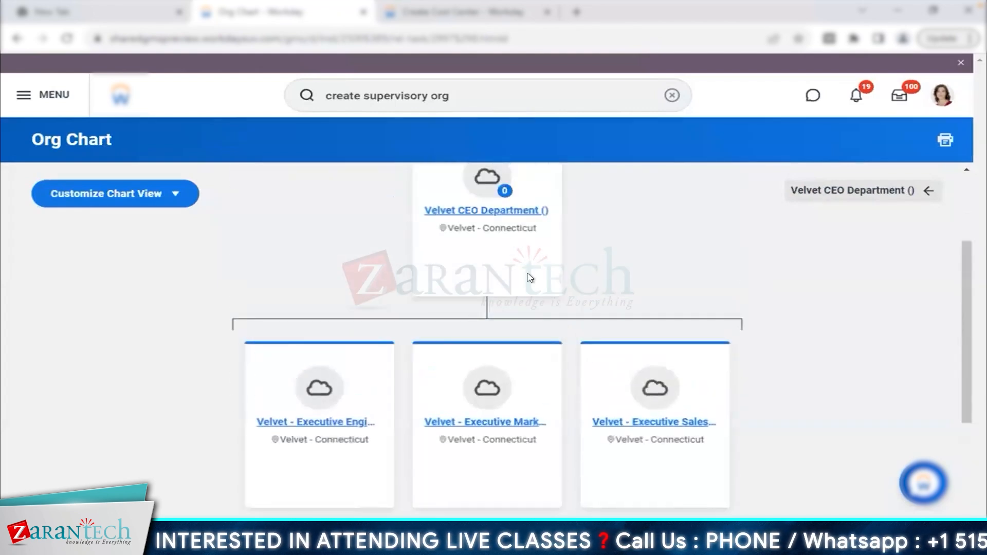
click(392, 16)
- Search 'global moder servi', open Human Resources, and show its org chart
click(443, 97)
text(gl)
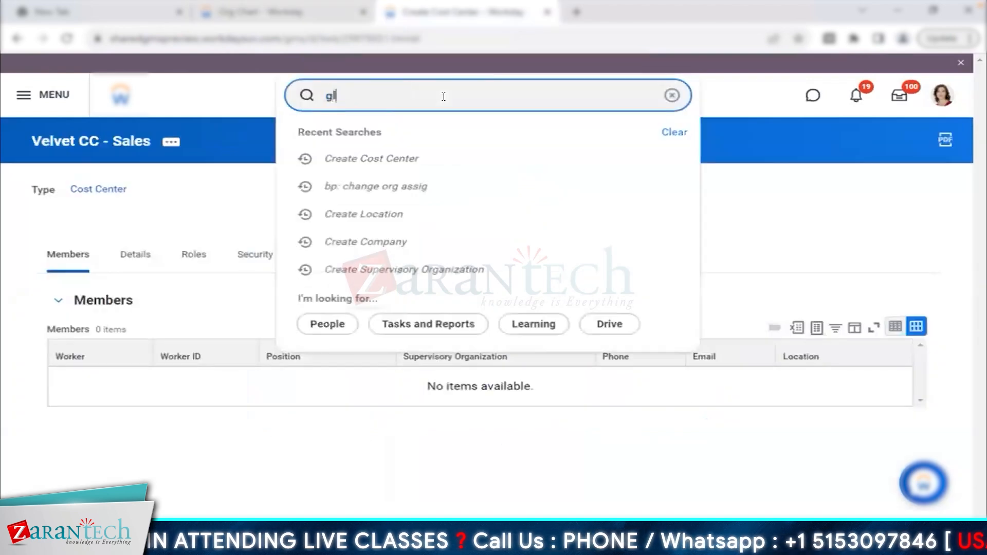
text(obal moder)
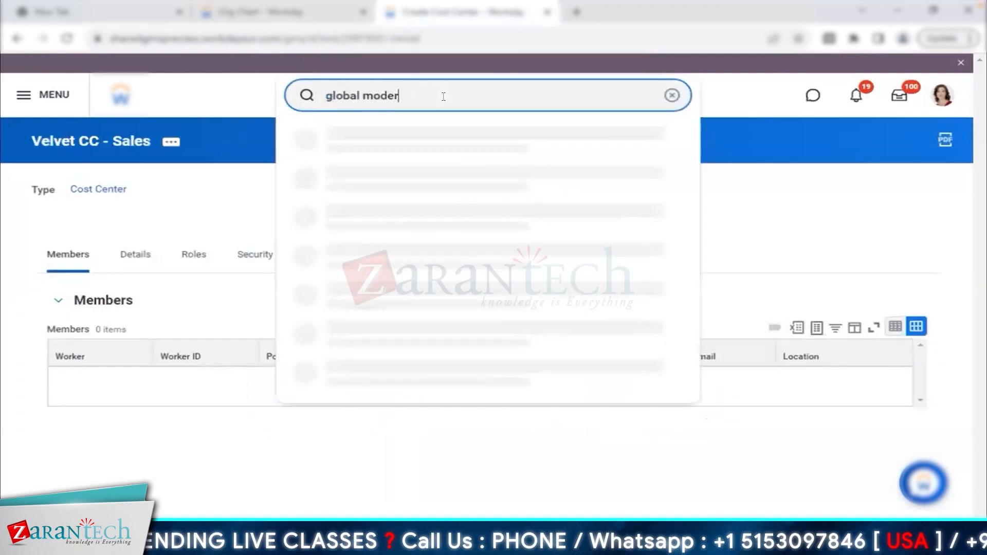
text( servi)
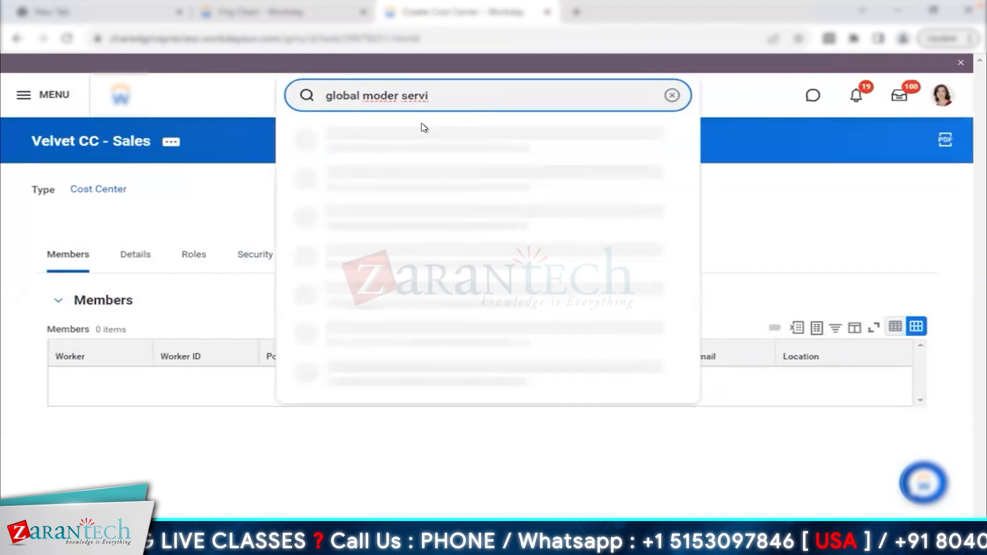
key(Return)
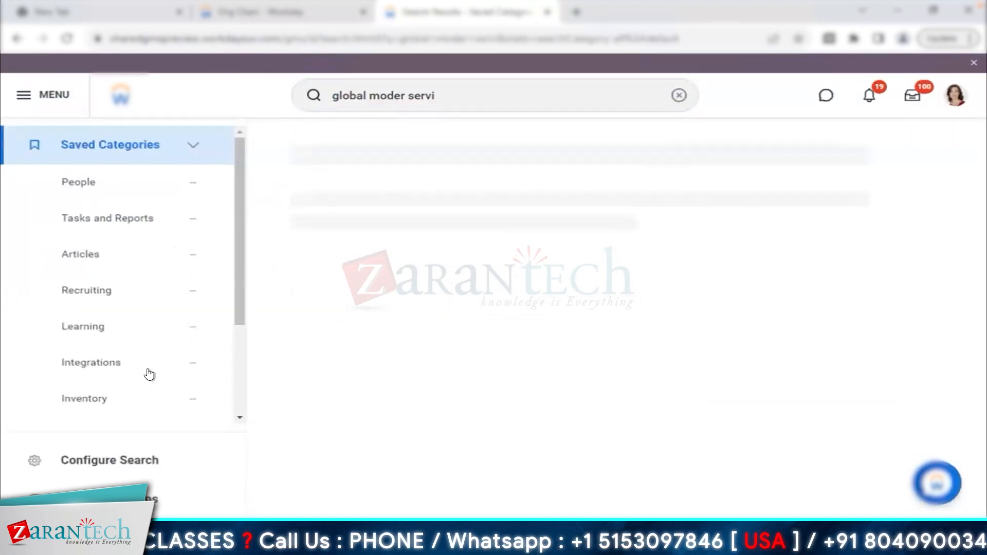
scroll(159, 355, down, 10)
click(170, 335)
click(943, 95)
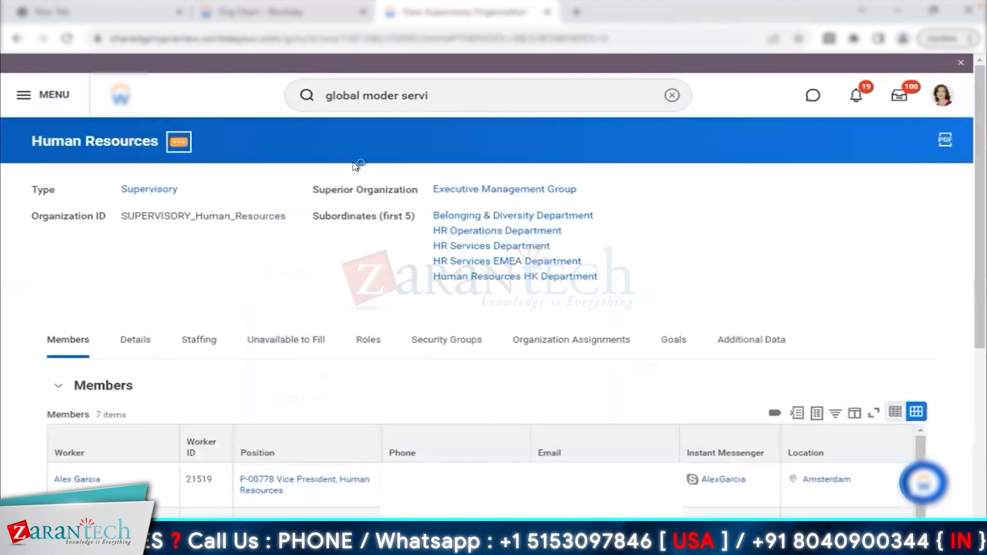
click(178, 141)
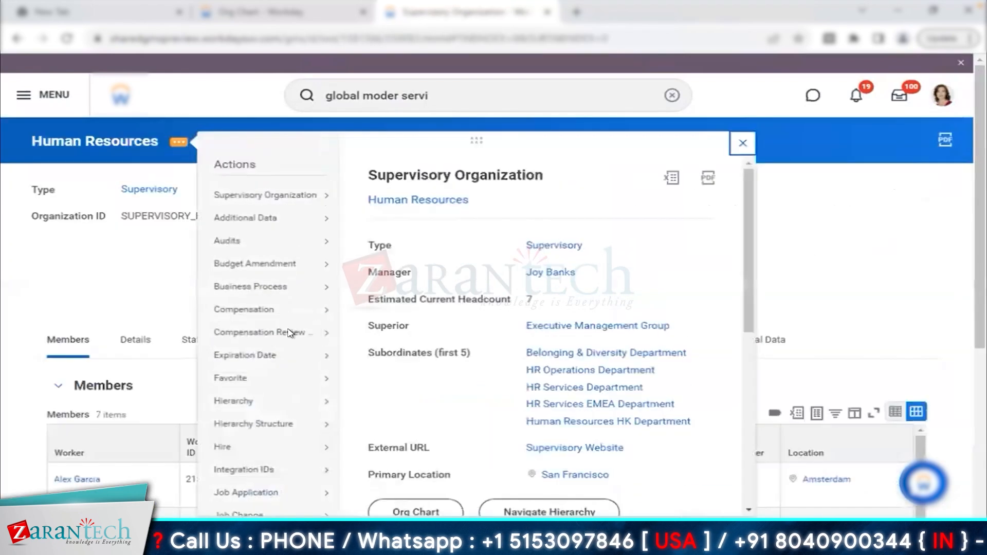
click(420, 513)
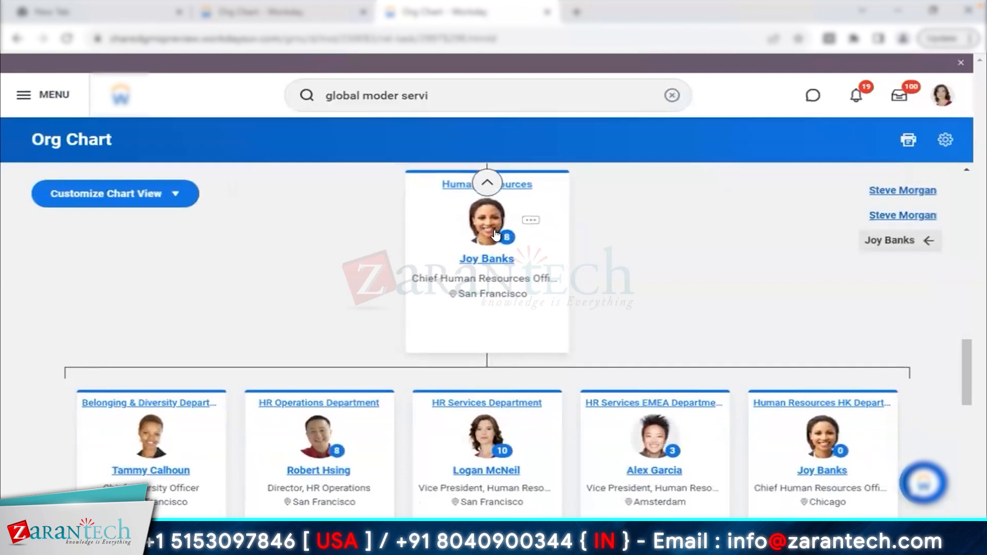
- Clear the accidental text selection and dismiss the browser context menu on the org chart page
drag(453, 264, 614, 307)
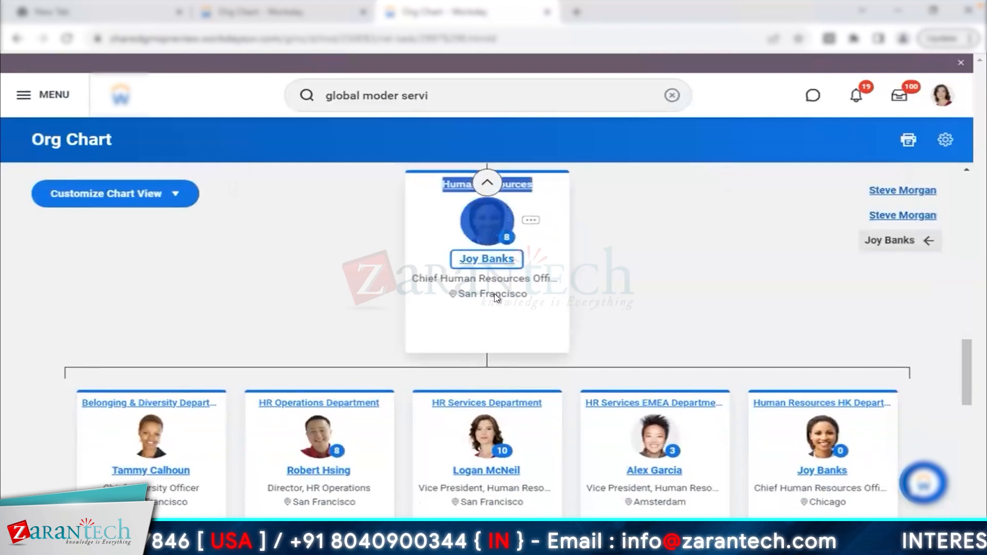
click(590, 282)
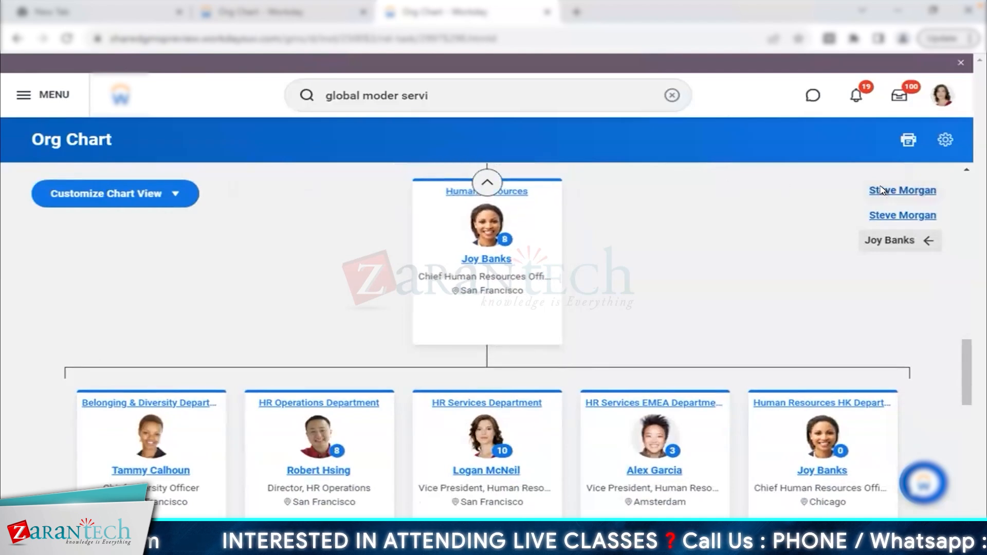
right_click(838, 195)
click(811, 171)
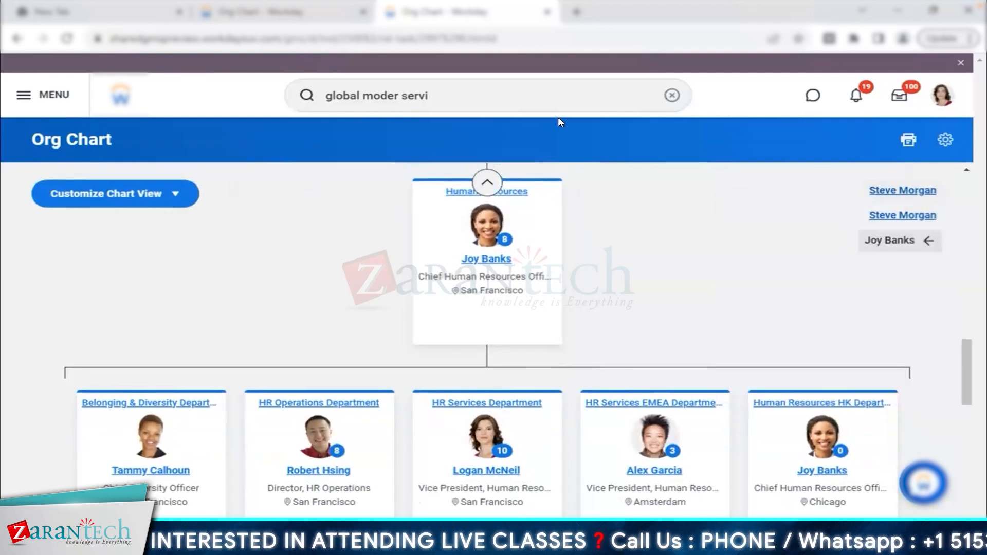
- Switch to the Velvet CEO Department org chart tab, clear the search box, and open your worker profile
click(330, 13)
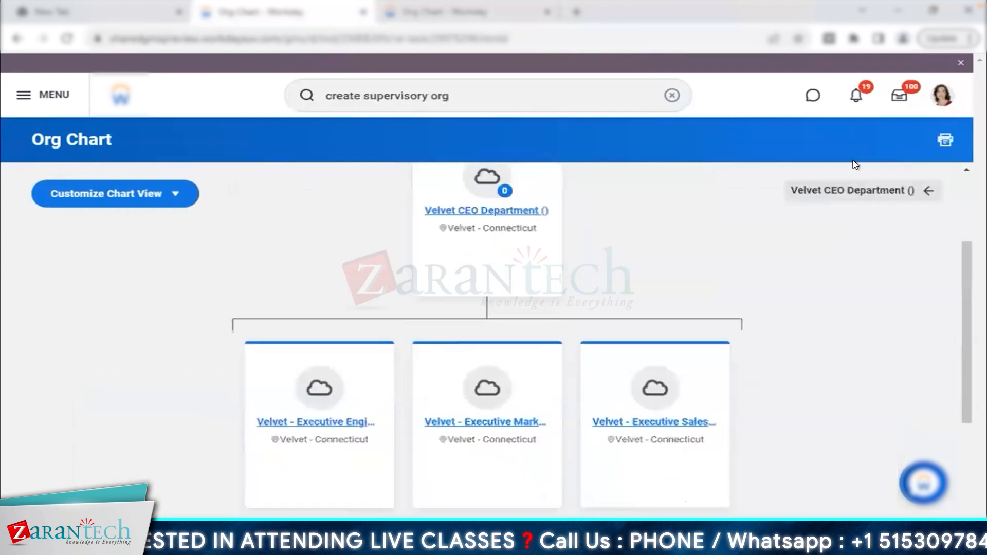
click(673, 95)
click(940, 103)
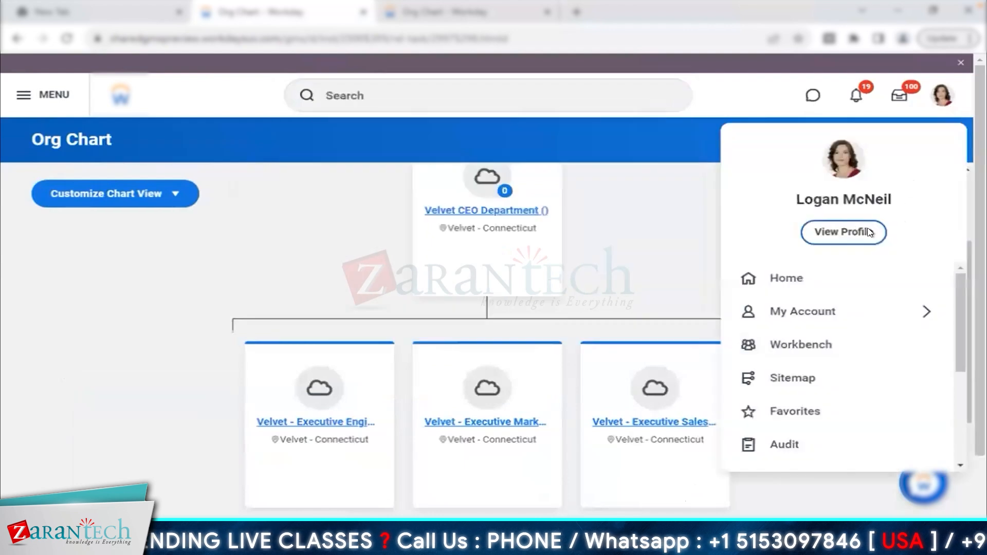
click(858, 232)
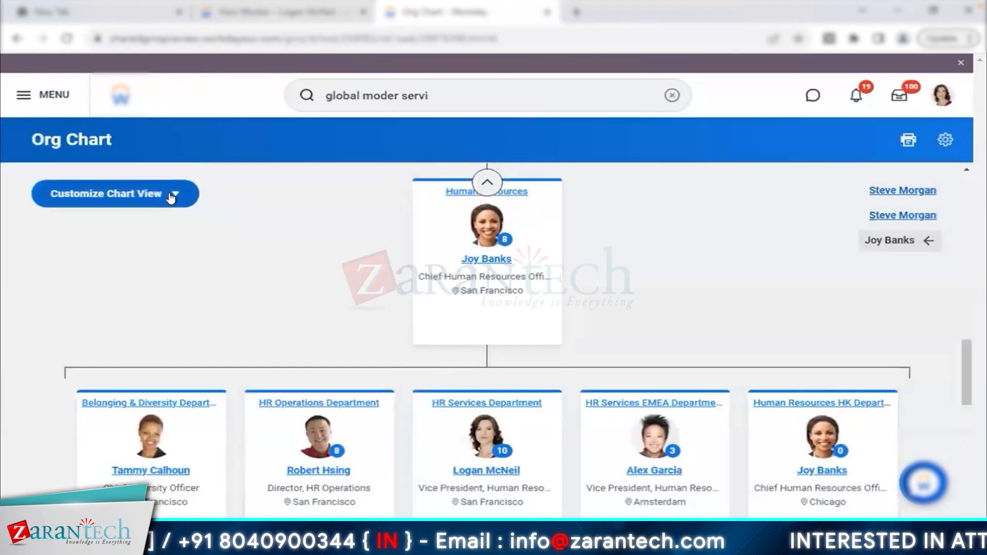
- Hide Contingent Workers and Open Positions from the org chart view, then return to the worker profile
click(172, 195)
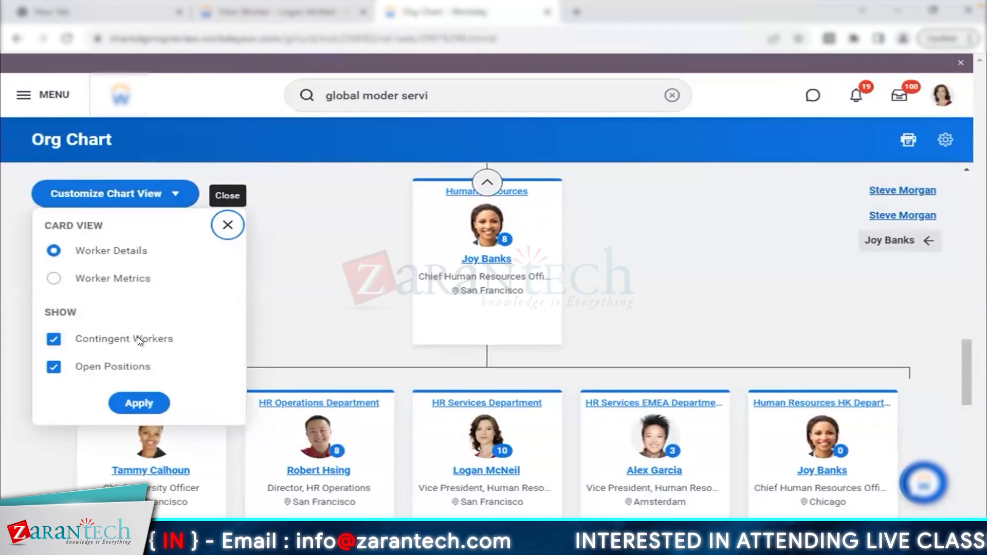
click(54, 339)
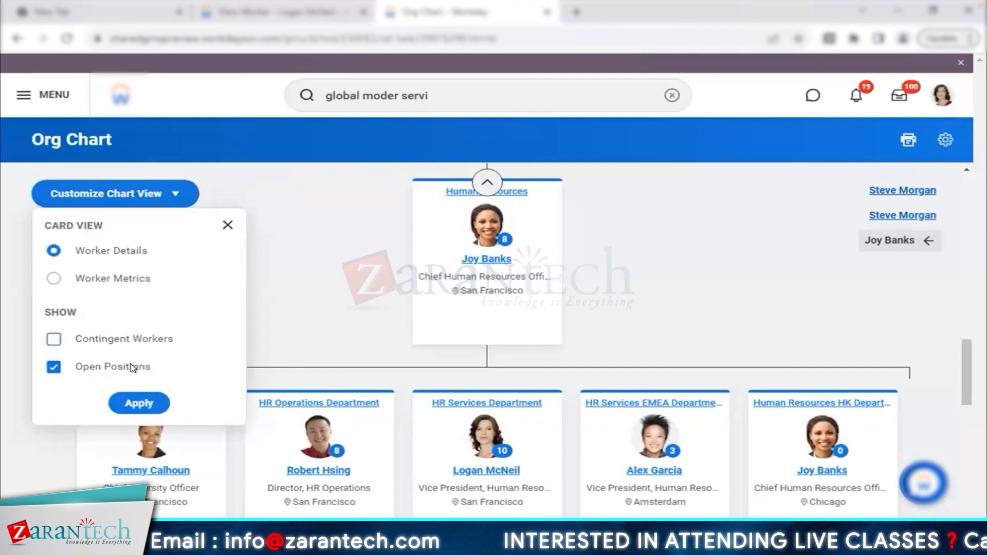
click(132, 368)
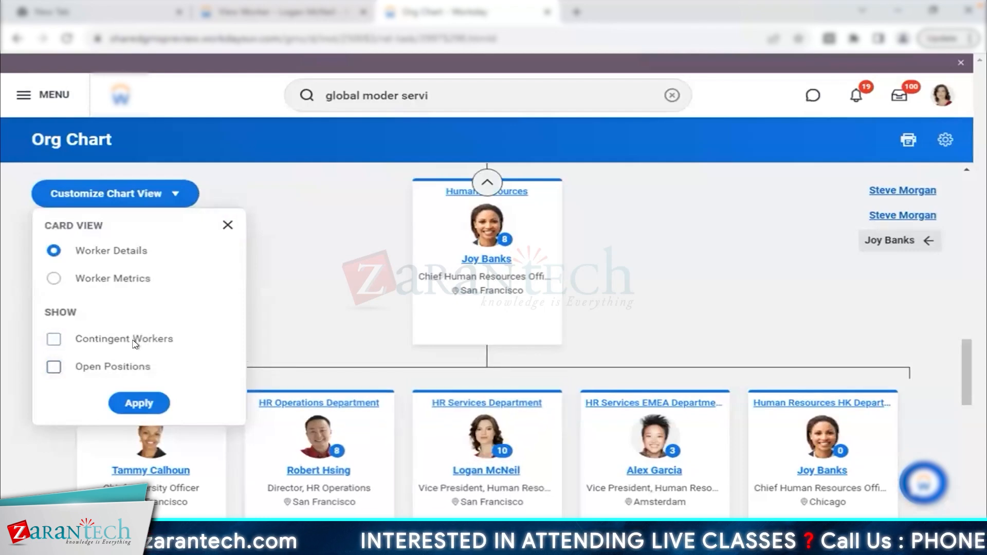
click(139, 403)
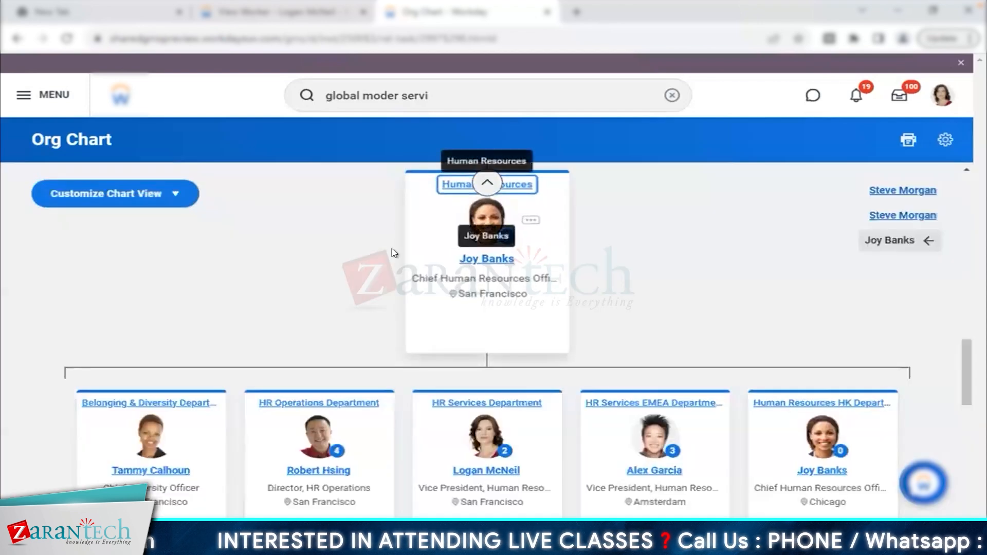
click(315, 13)
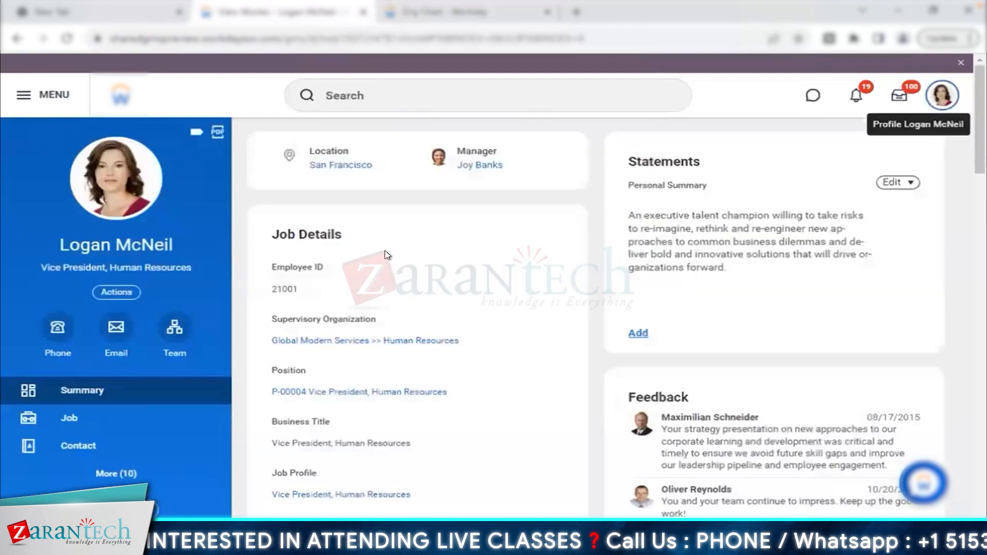
- Open the Human Resources supervisory organization and launch Navigate Hierarchy from its related actions
click(394, 341)
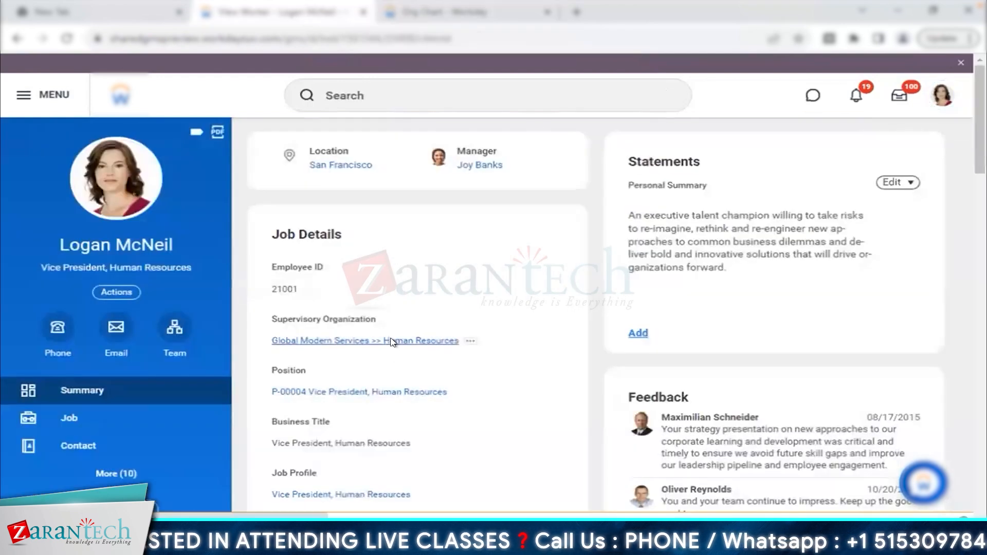
click(179, 142)
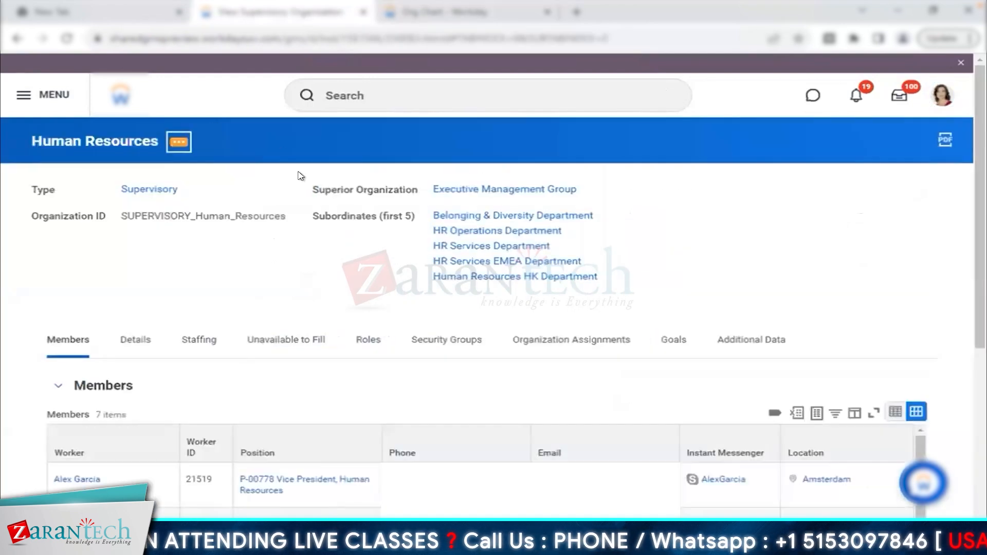
mouse_move(297, 177)
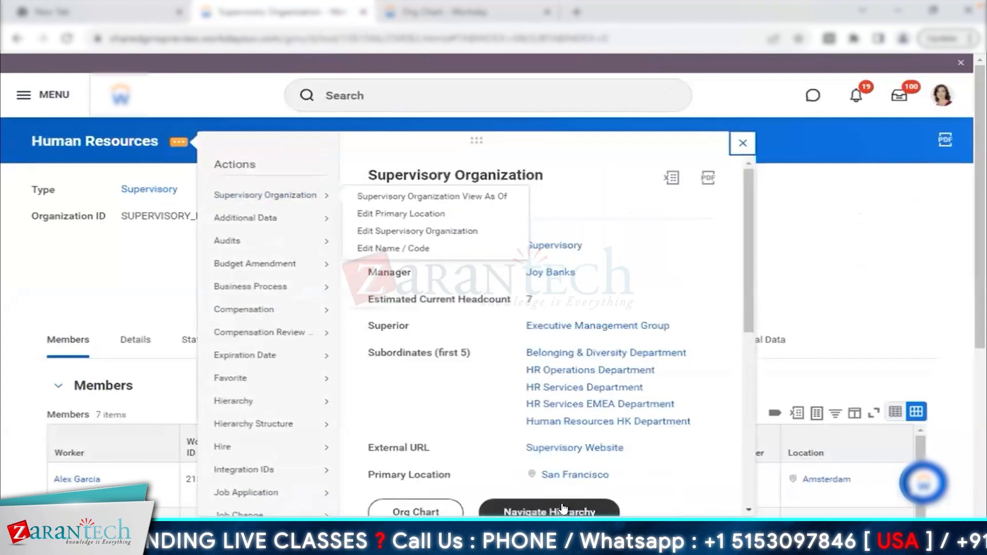
click(564, 509)
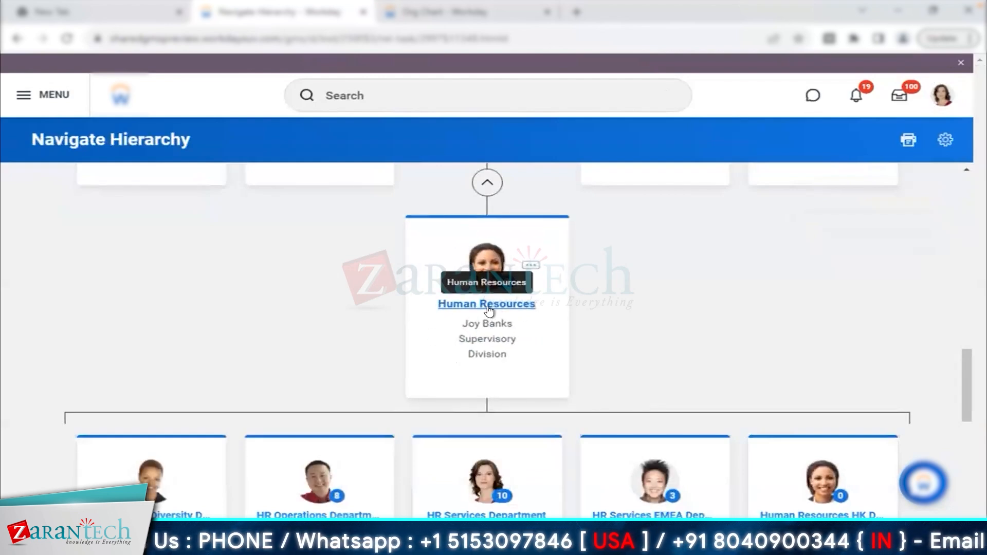
- Scroll the Human Resources hierarchy, open the HR Services Department page, and expand its Details
scroll(489, 310, down, 2)
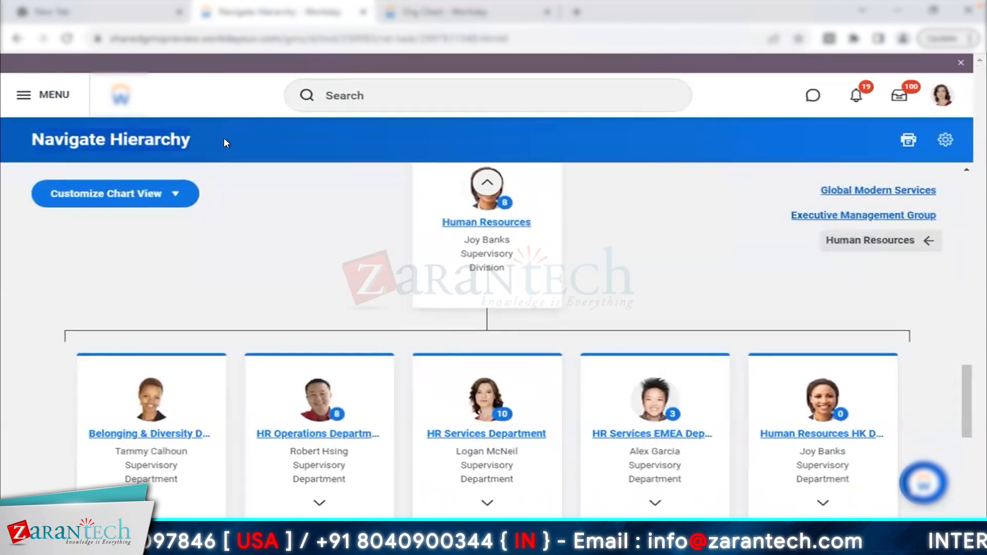
scroll(303, 254, down, 1)
scroll(303, 254, down, 2)
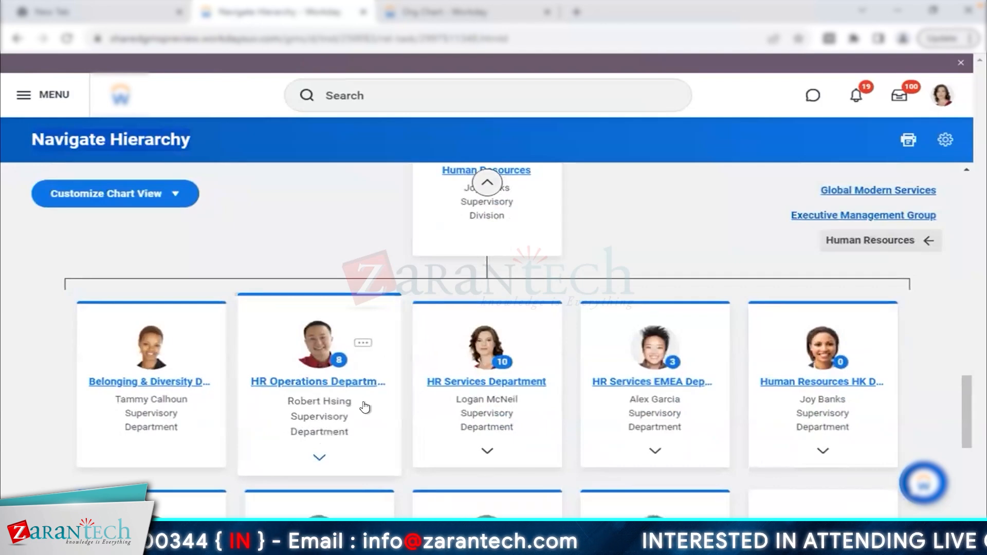
scroll(473, 340, up, 1)
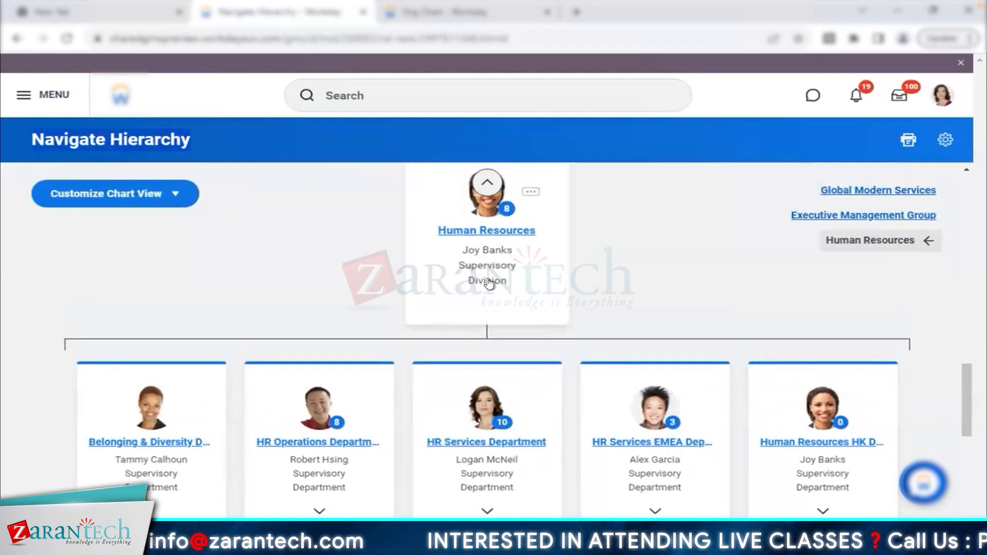
scroll(480, 320, down, 1)
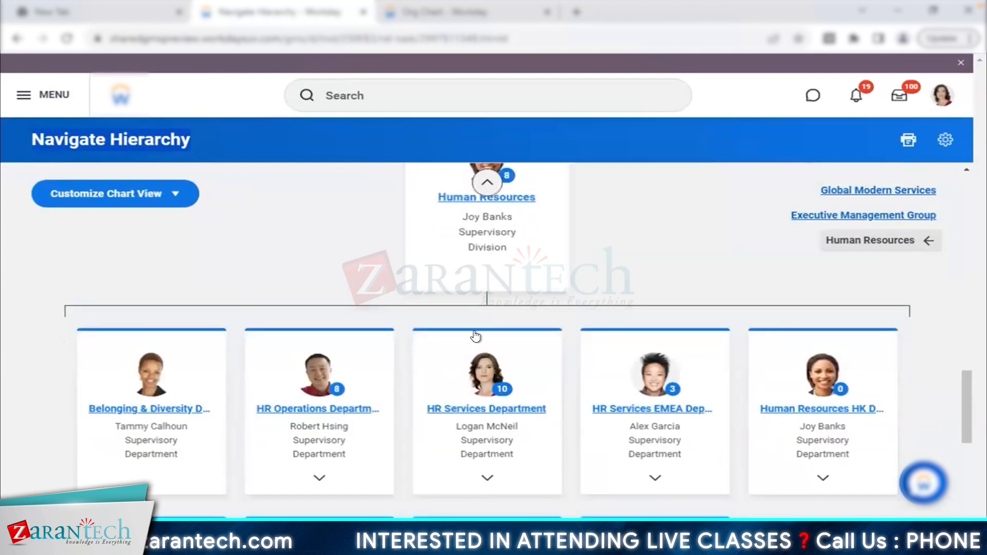
scroll(484, 334, down, 2)
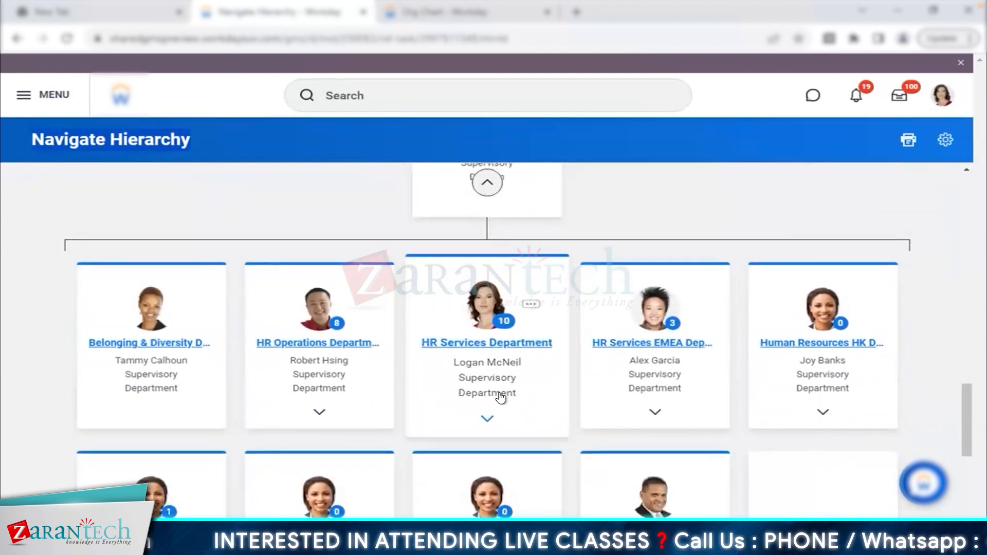
scroll(501, 397, up, 1)
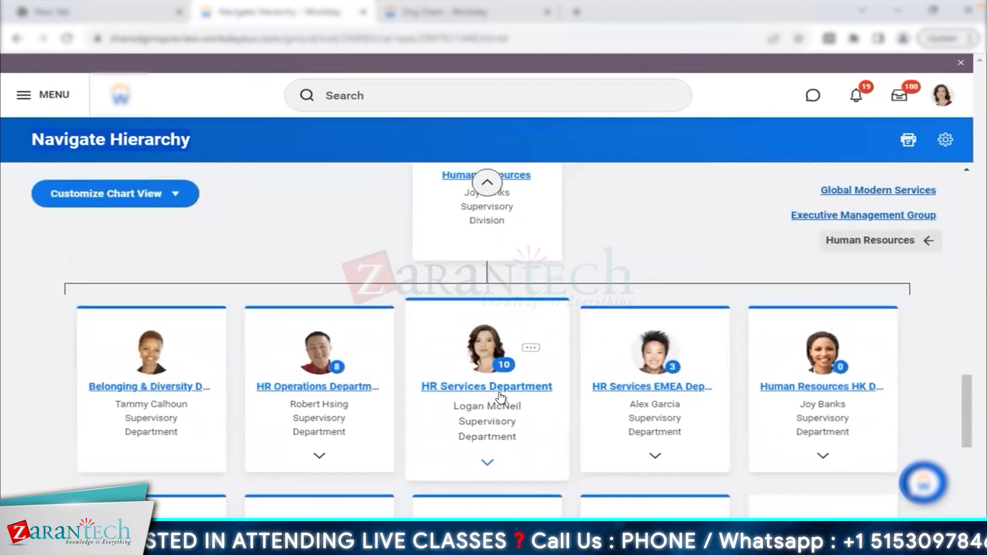
drag(413, 389, 555, 390)
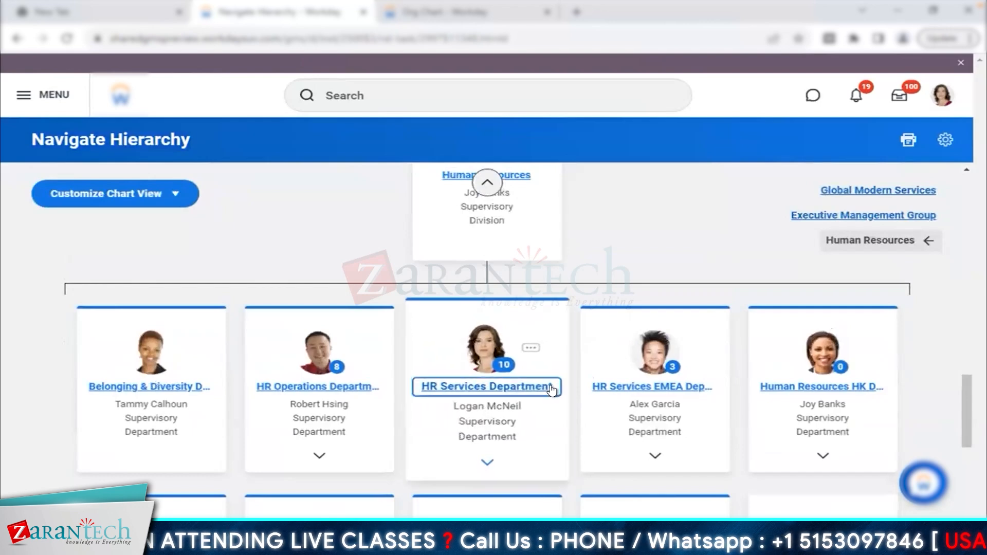
click(555, 389)
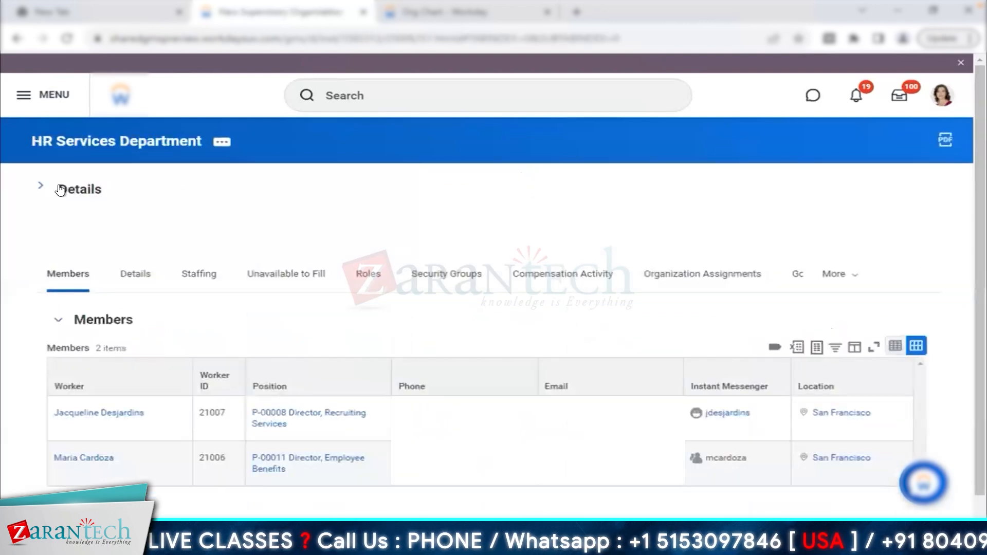
click(60, 190)
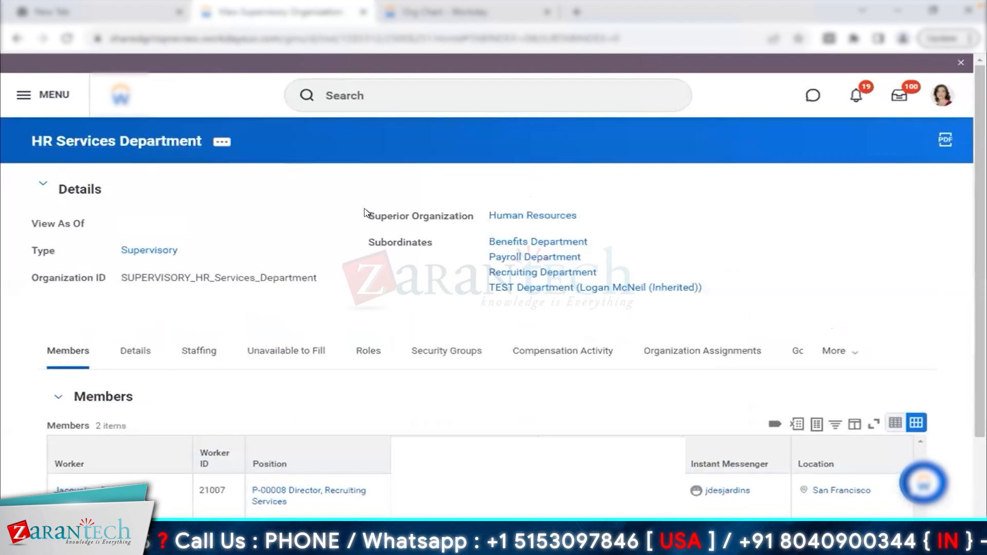
- Highlight HR Services Department's superior organization and subordinate departments, then go back to the hierarchy chart
drag(368, 216, 469, 216)
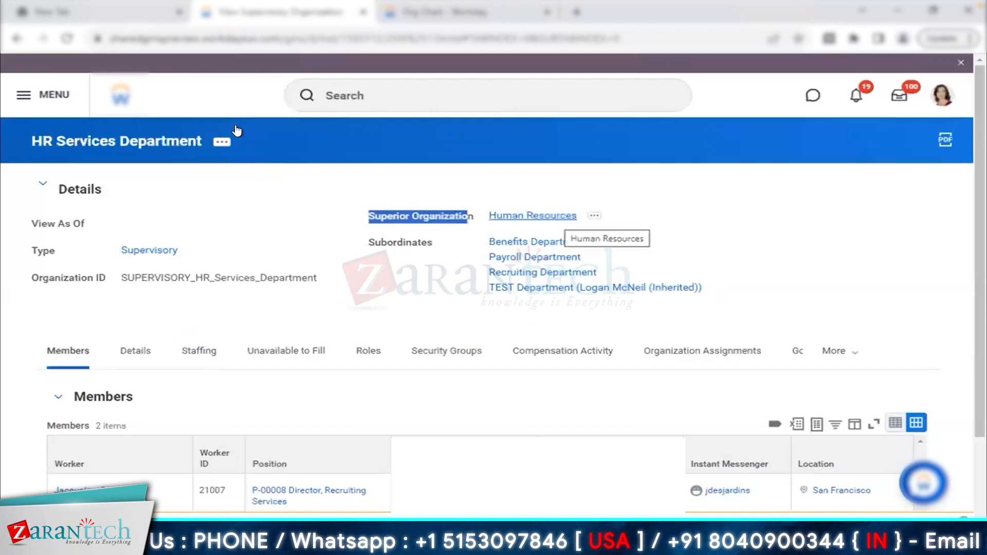
drag(31, 143, 261, 223)
click(262, 223)
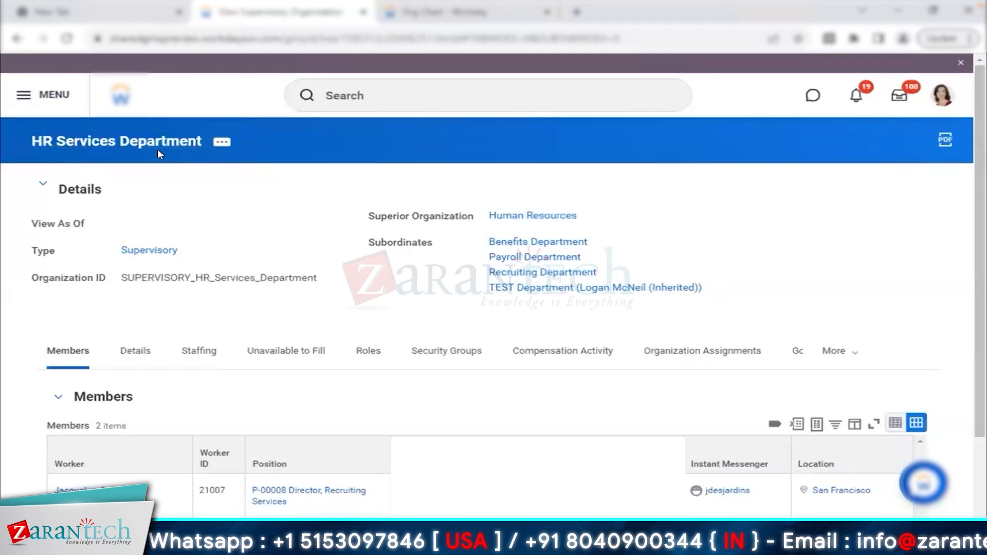
drag(534, 254, 612, 295)
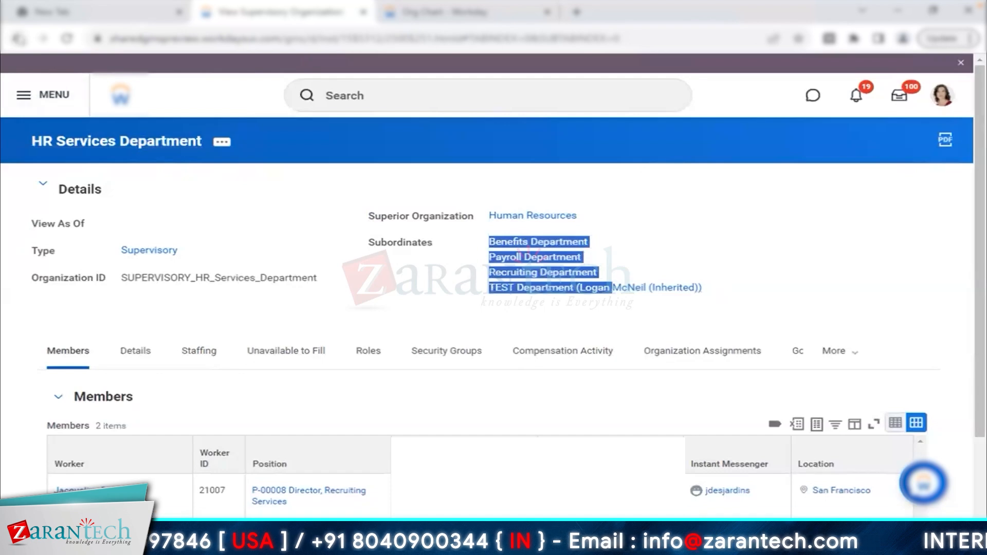
click(17, 39)
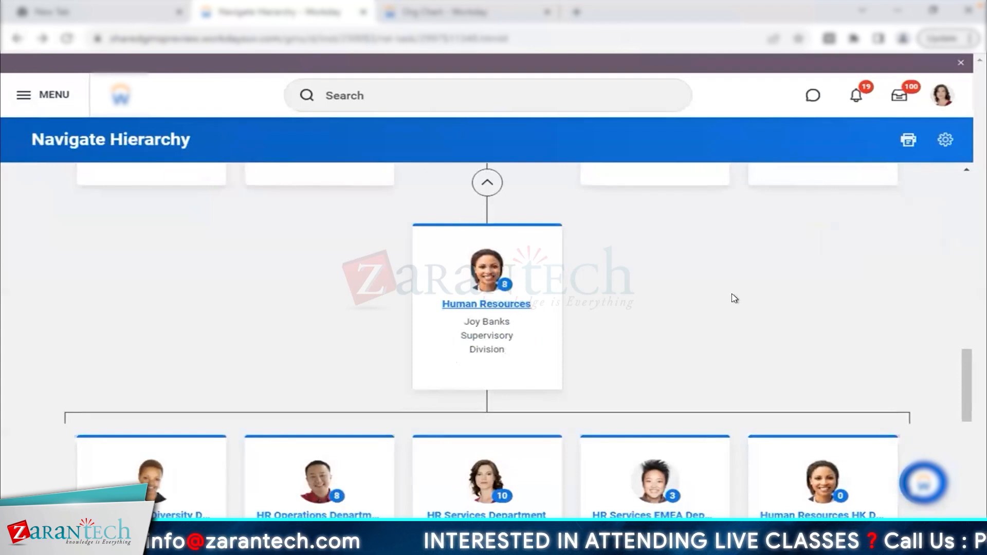
- Scroll the Human Resources child cards and drill down into the HR Operations Department card
scroll(735, 298, down, 10)
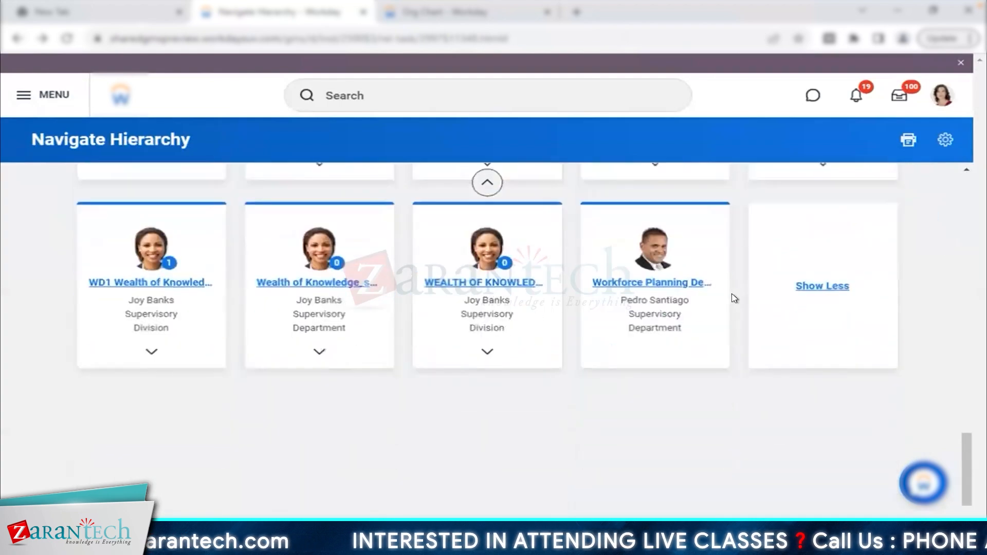
scroll(452, 310, up, 5)
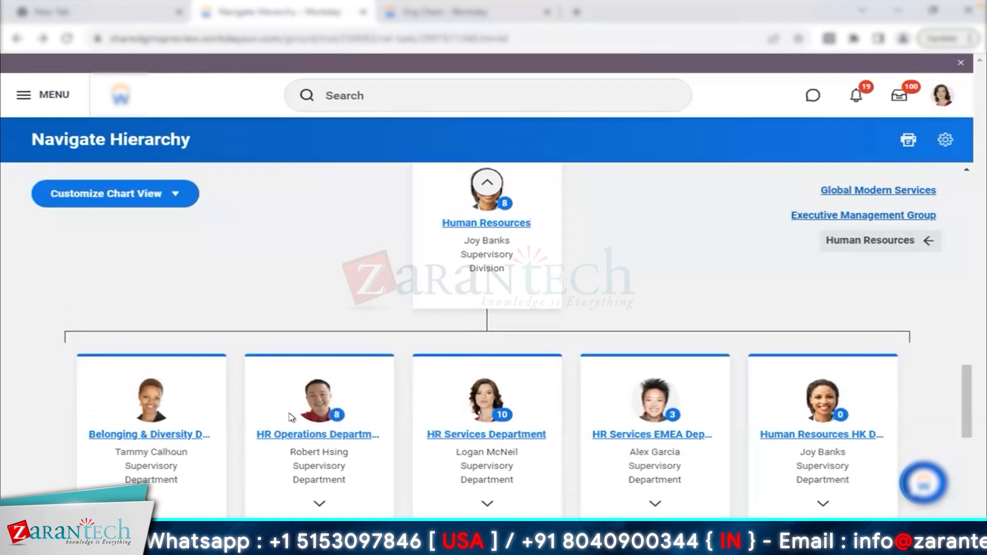
drag(247, 435, 380, 490)
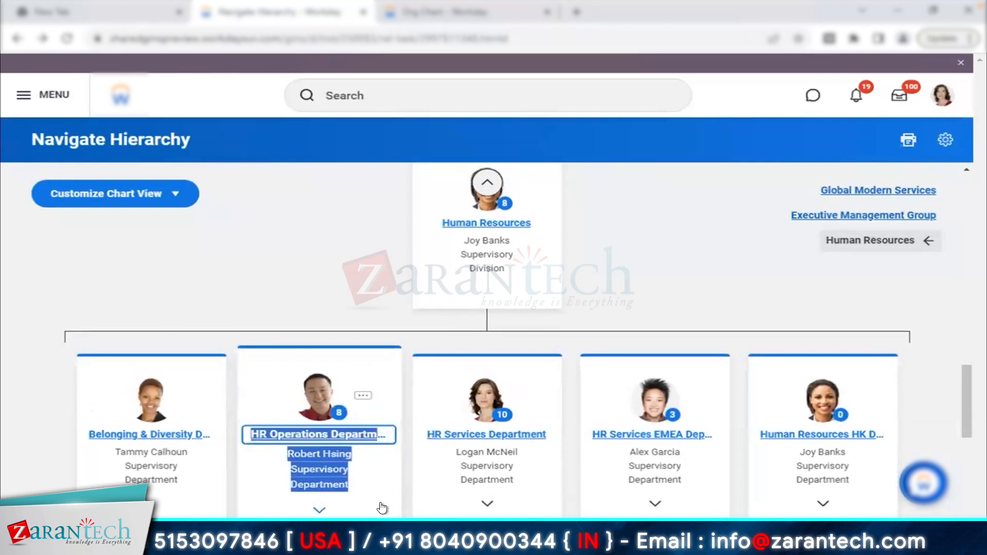
click(387, 488)
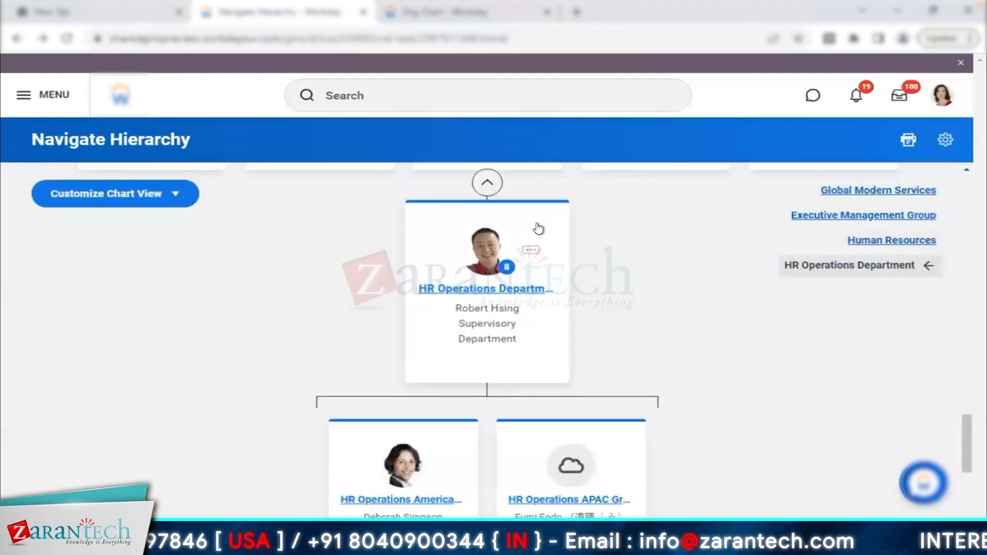
- Open the HR Operations Department page, expand Details, and highlight its superior organization, subordinates and type
click(535, 227)
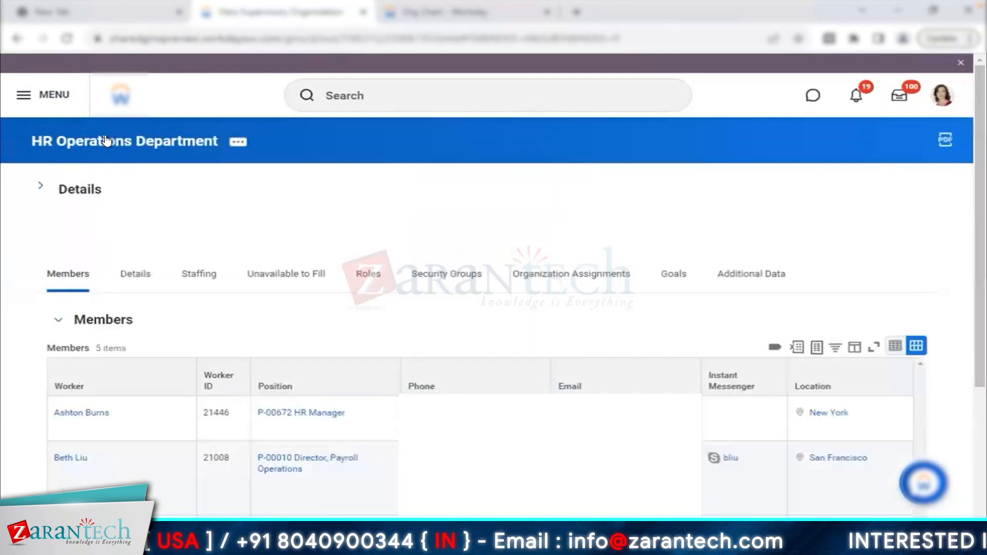
click(36, 187)
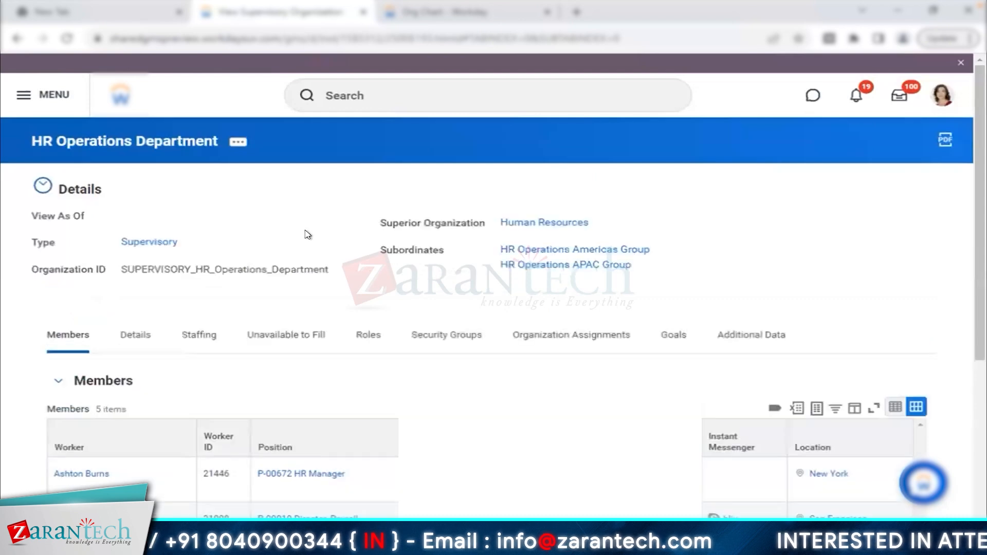
drag(380, 223, 442, 225)
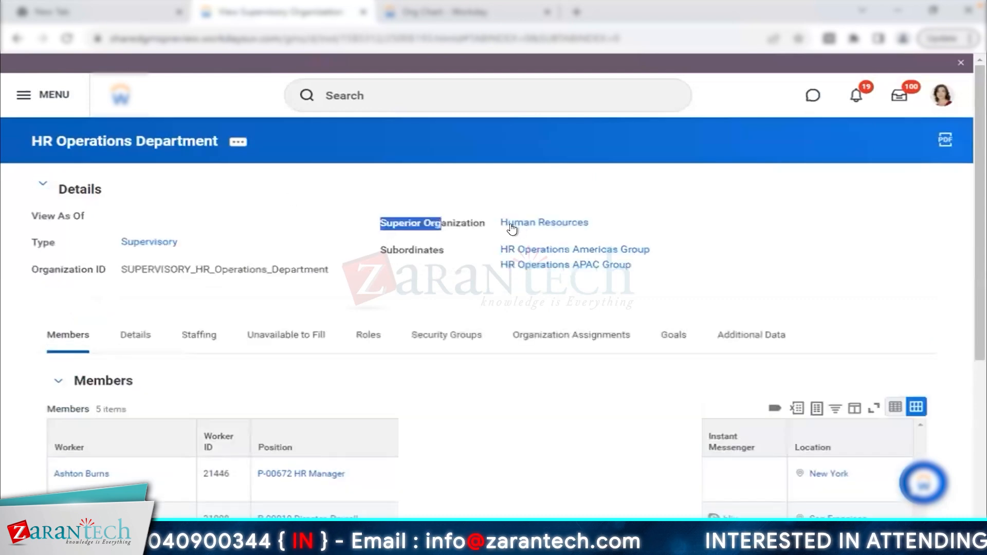
click(341, 183)
double_click(450, 253)
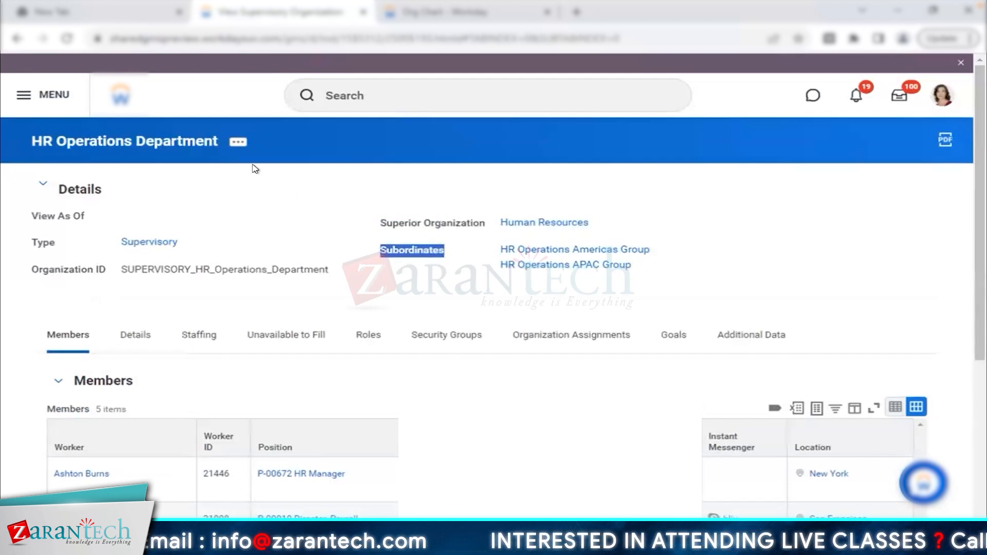
drag(5, 139, 308, 150)
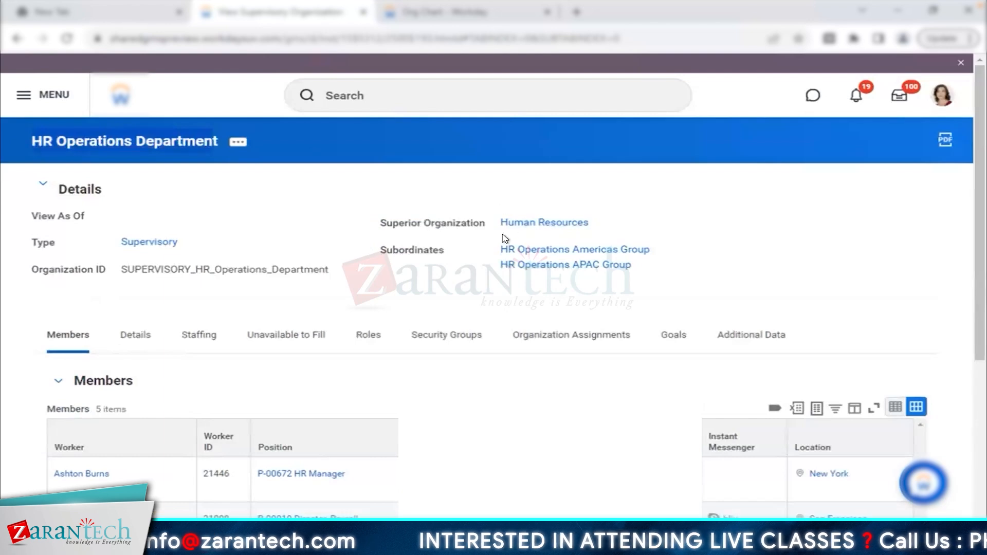
drag(498, 221, 624, 221)
drag(490, 250, 671, 270)
drag(19, 143, 206, 161)
click(293, 194)
double_click(36, 243)
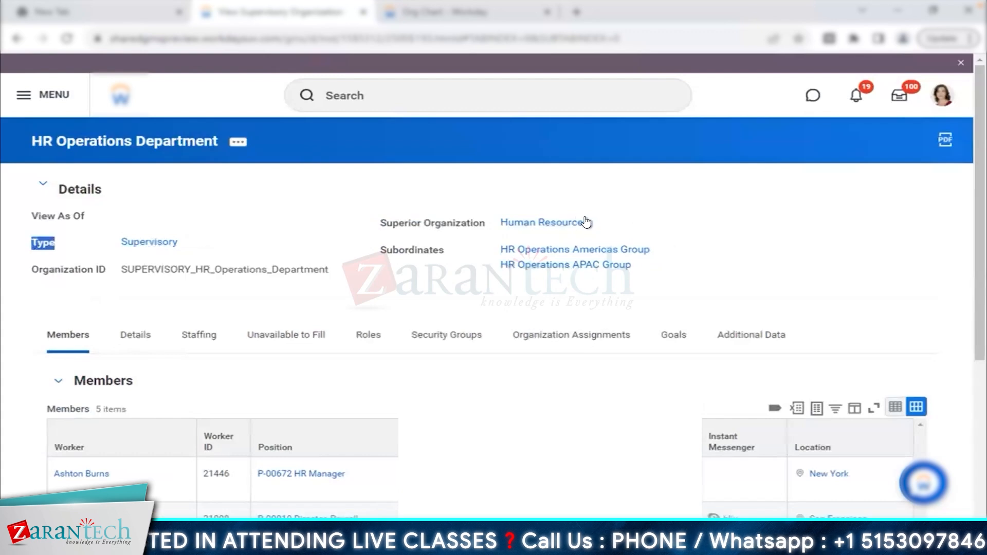
- View and close the Human Resources and HR Operations APAC Group summaries, then note the Supervisory type
click(605, 222)
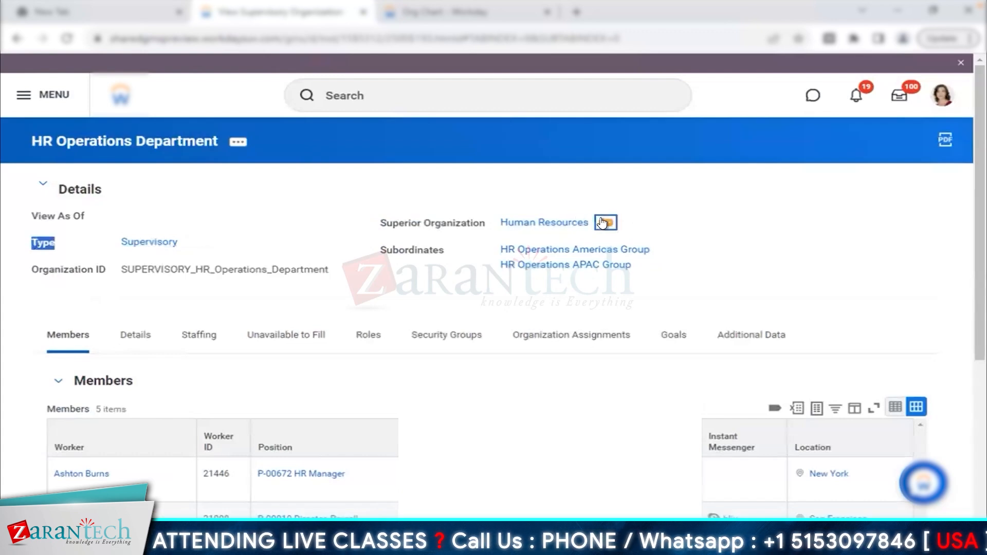
drag(205, 257, 442, 262)
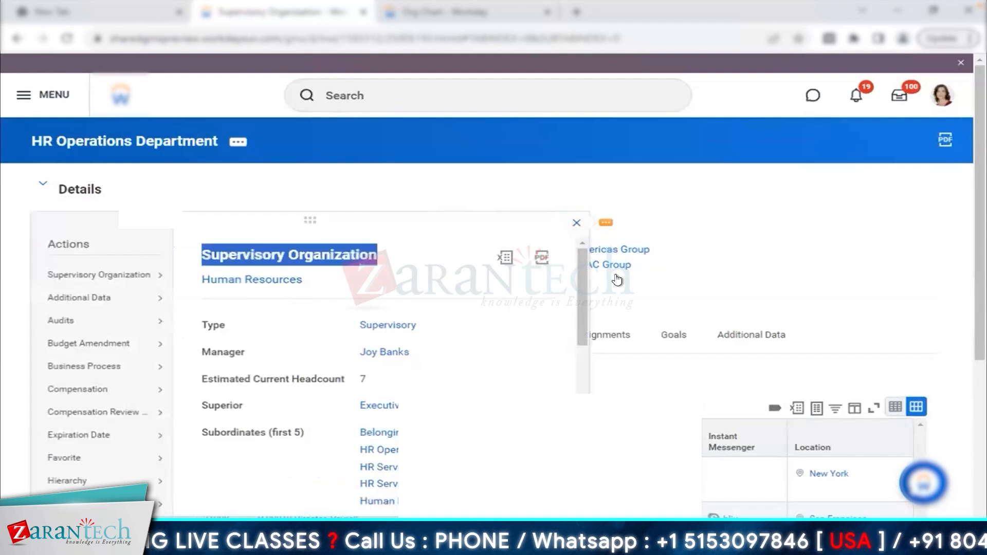
click(643, 267)
click(650, 266)
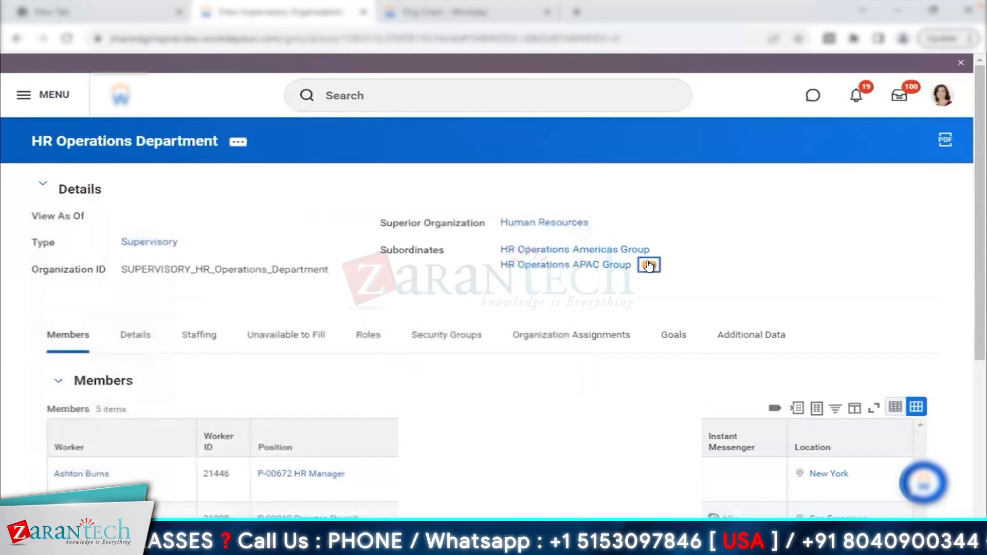
drag(280, 298, 445, 299)
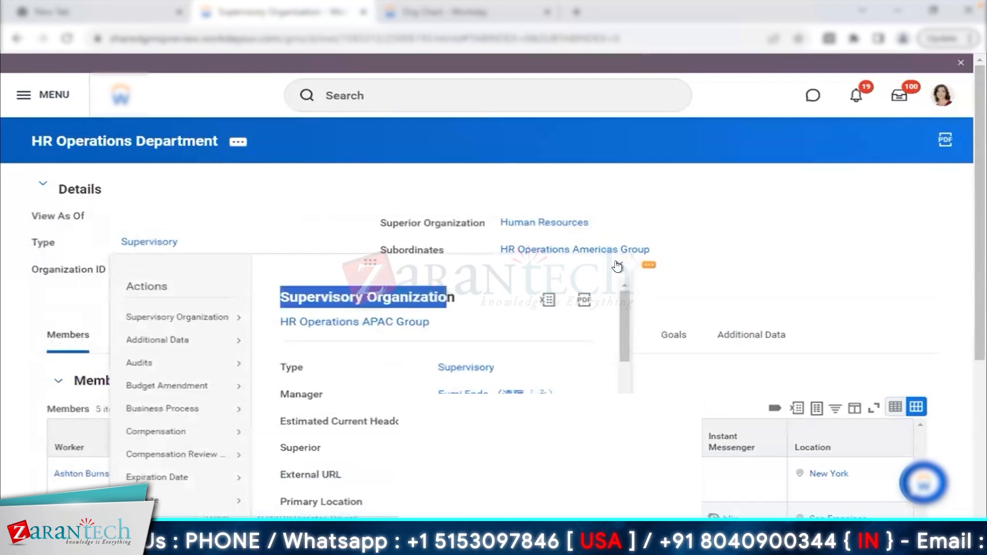
click(673, 199)
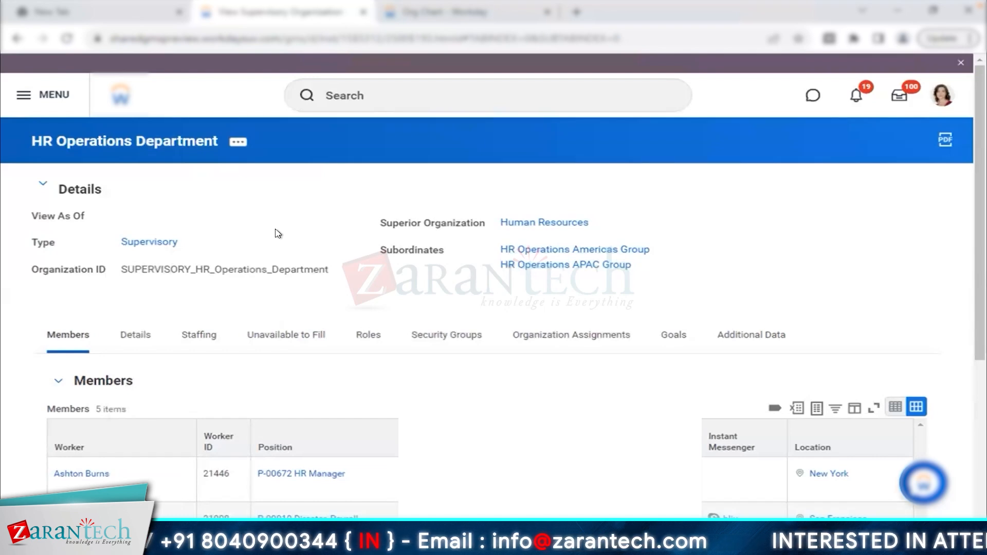
drag(93, 250, 227, 255)
click(406, 196)
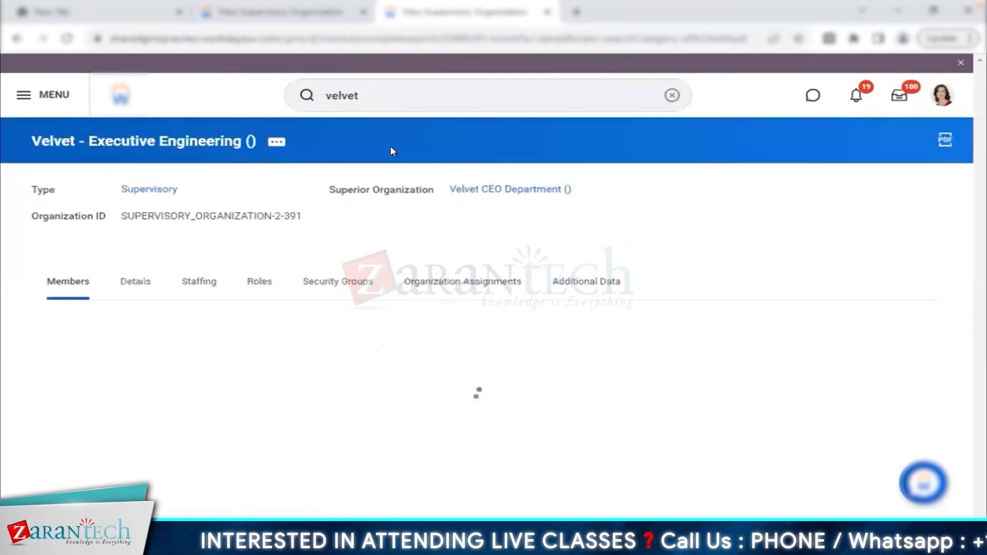
- Open the Velvet - Executive Engineering summary and view its hierarchy under Velvet CEO Department
click(275, 142)
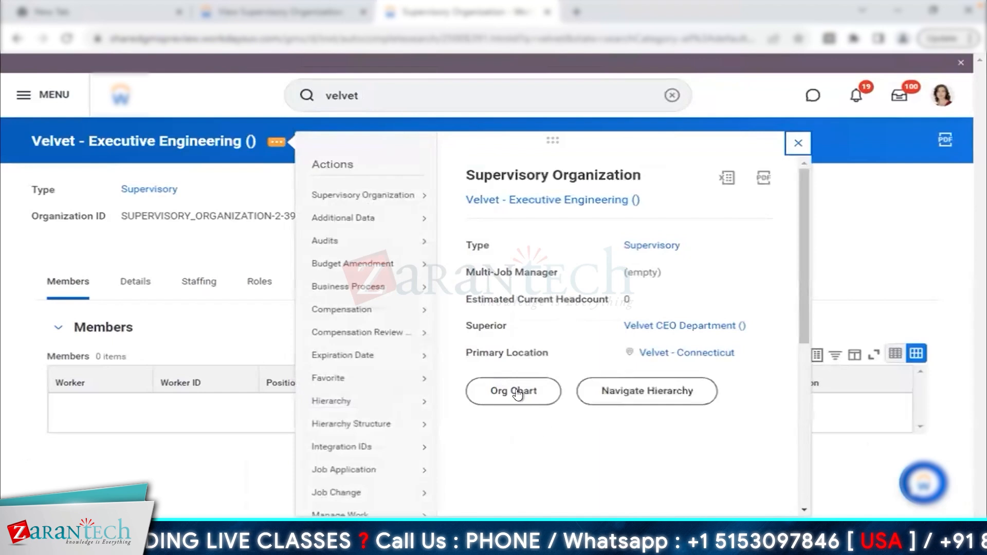
click(632, 396)
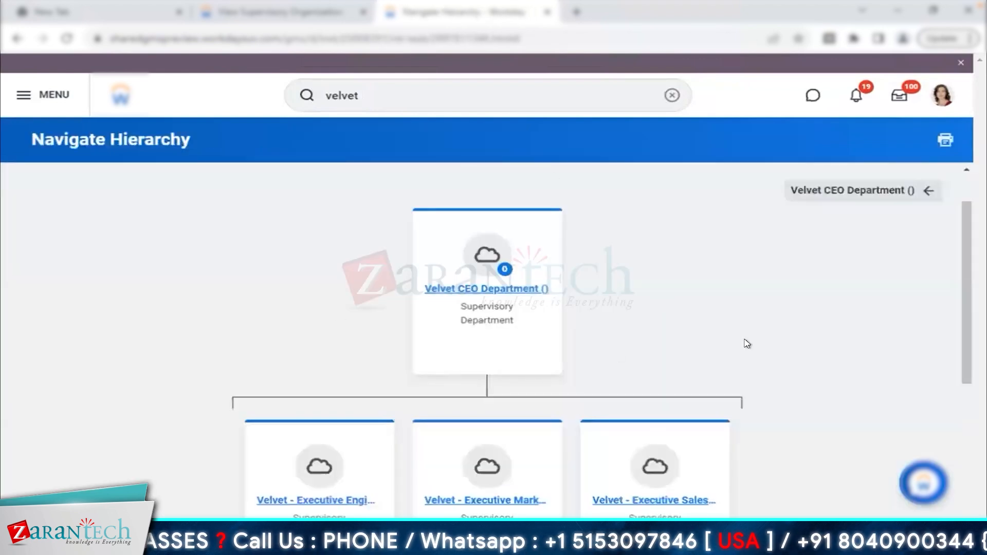
scroll(747, 343, down, 1)
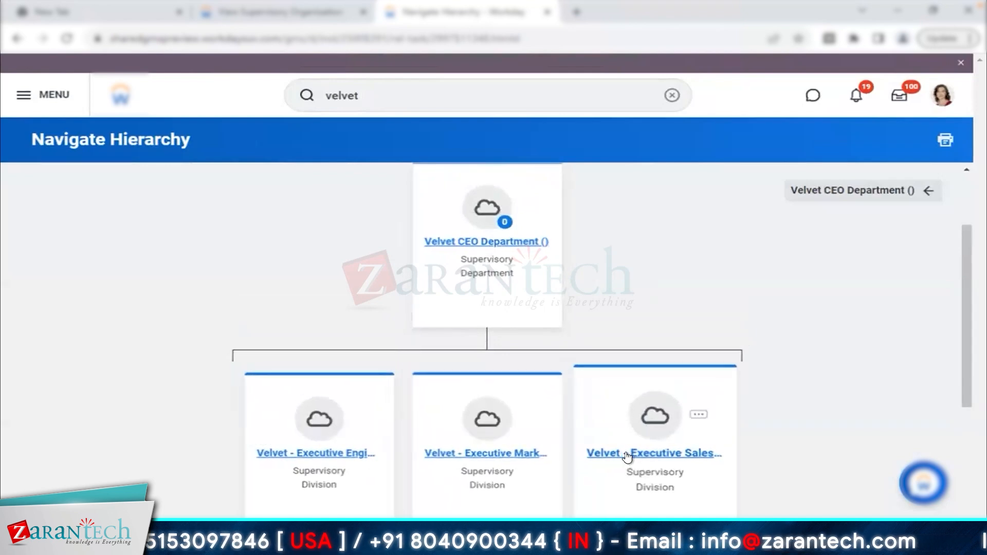
scroll(370, 452, down, 3)
scroll(708, 438, down, 2)
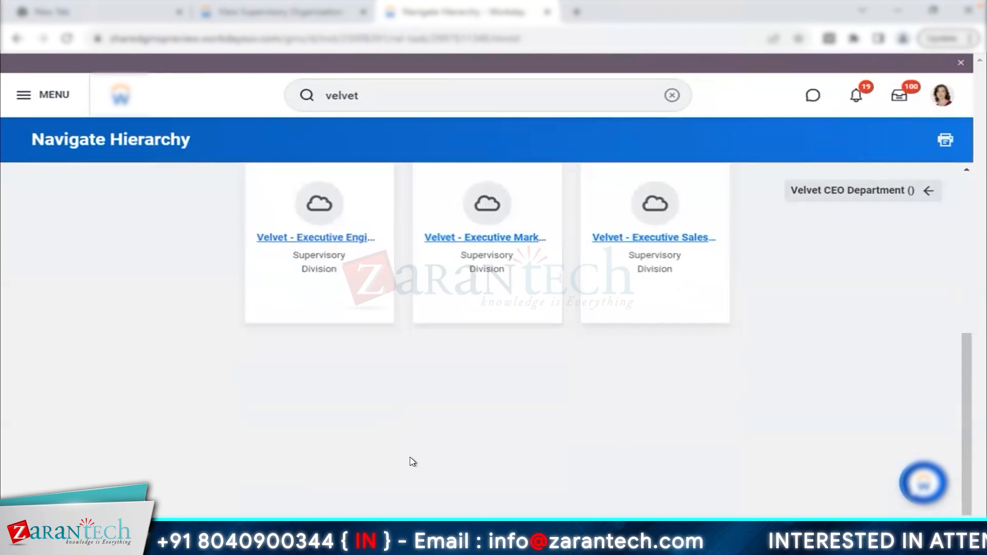
scroll(413, 462, up, 3)
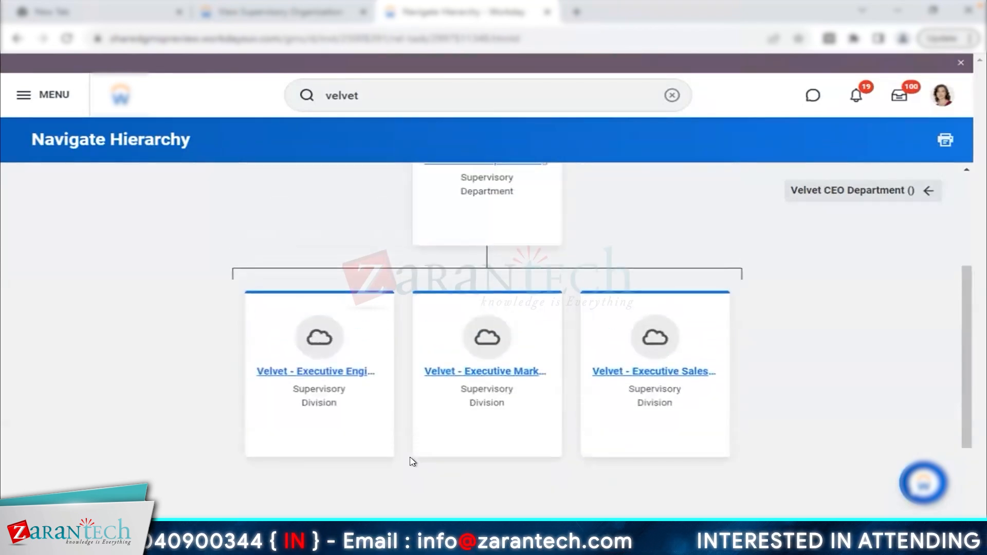
scroll(413, 462, up, 3)
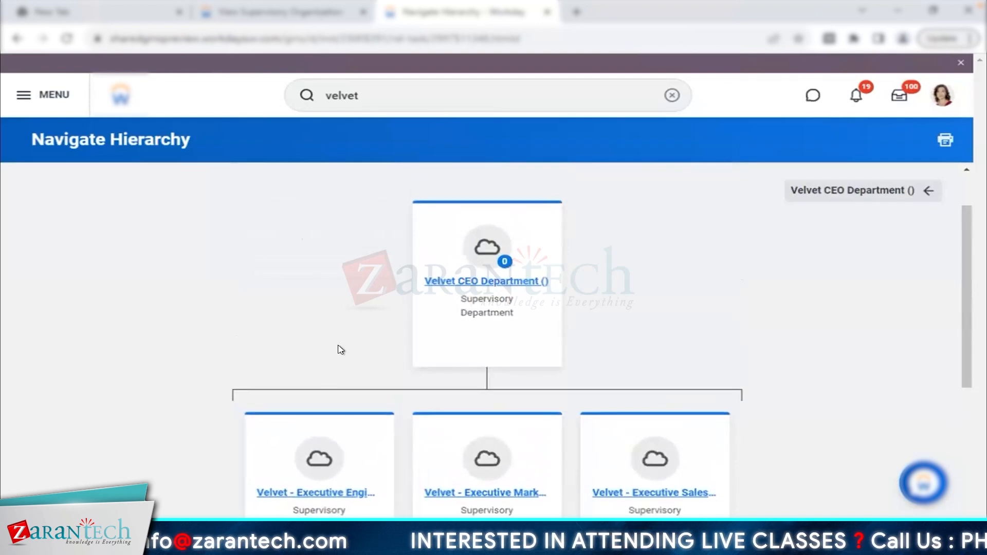
scroll(340, 350, down, 2)
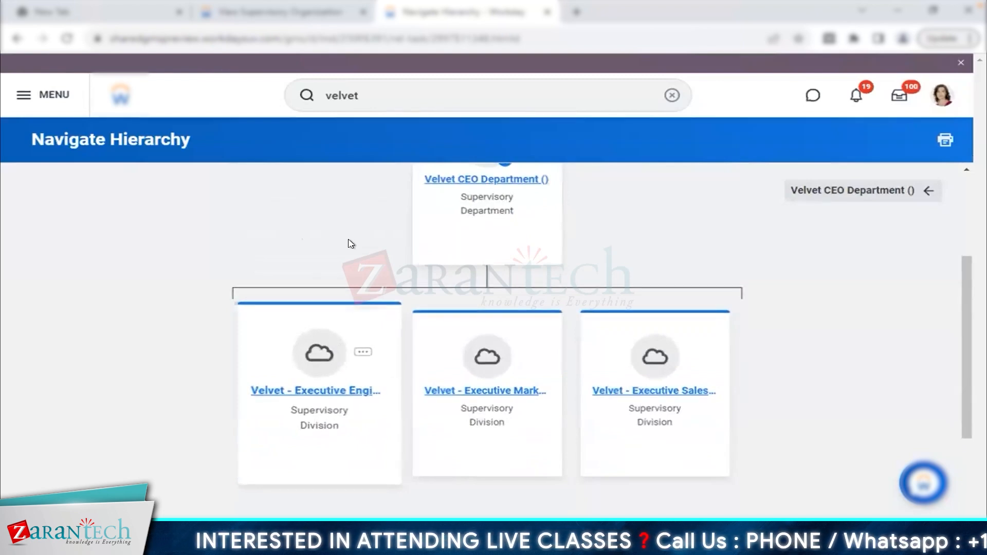
scroll(351, 242, up, 1)
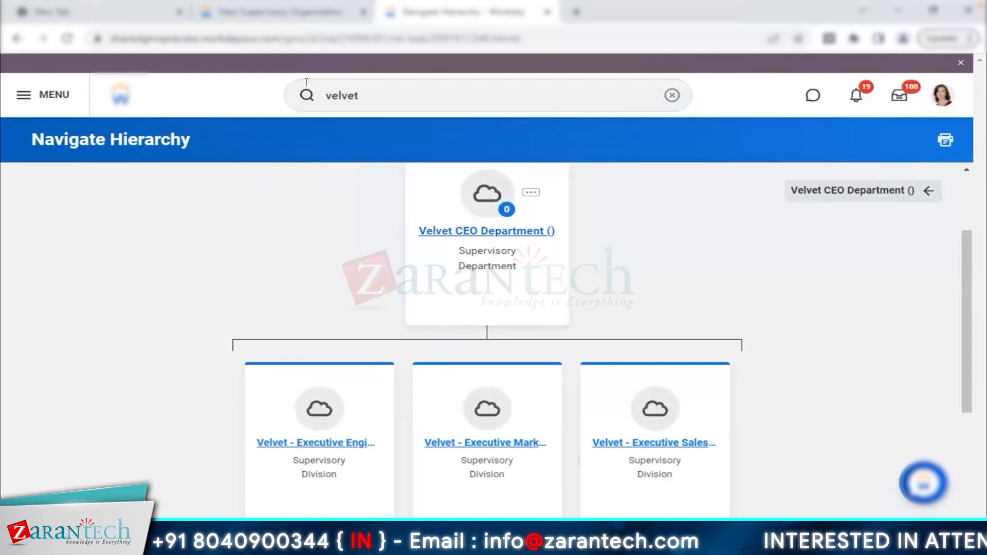
click(226, 14)
- Search Workday for 'main org sub' and open the Maintain Organization Subtypes task
click(401, 96)
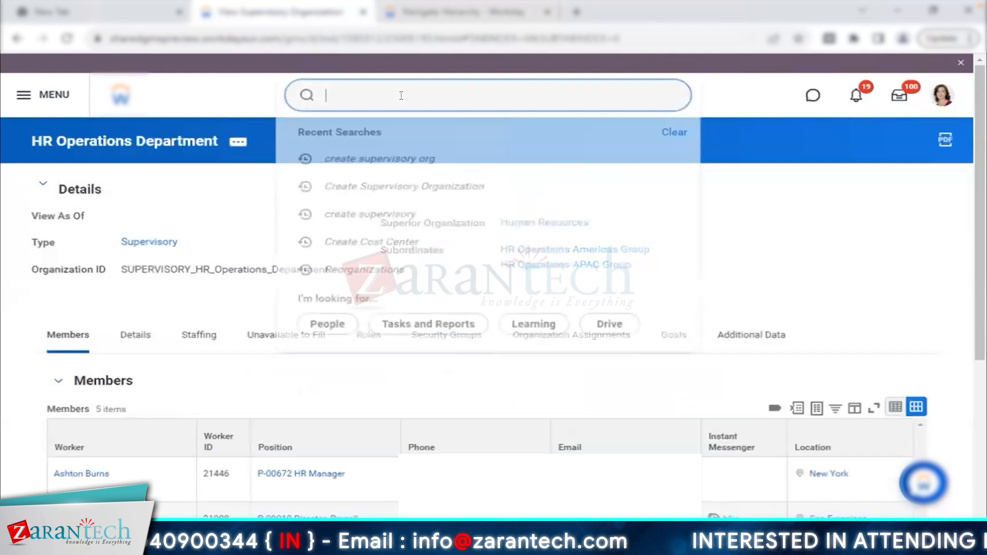
text(main o)
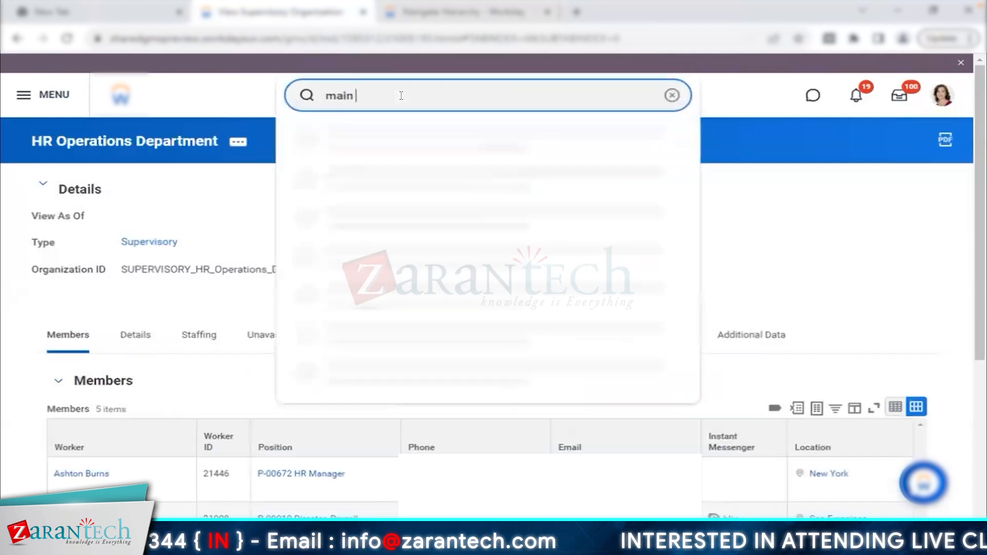
key(BackSpace)
text(org sub)
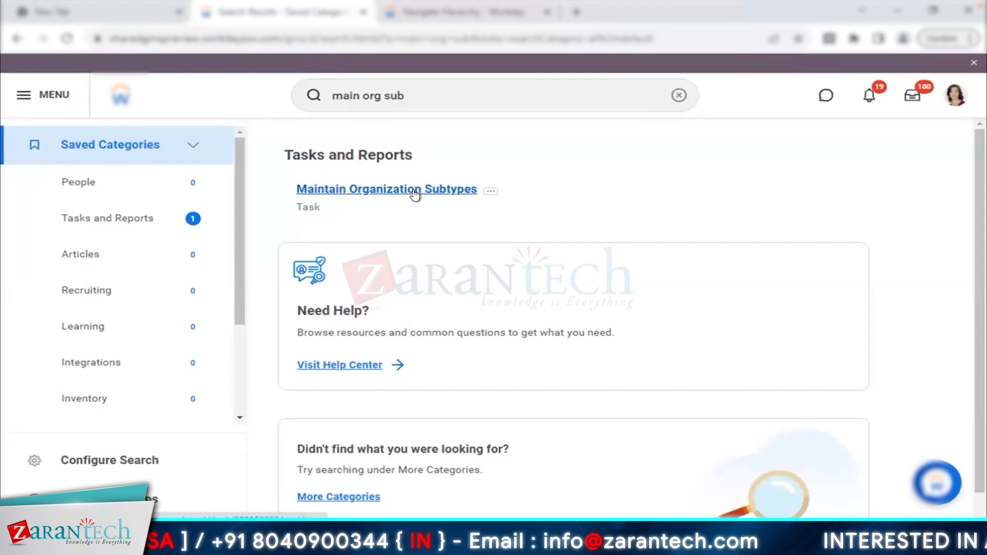
click(414, 190)
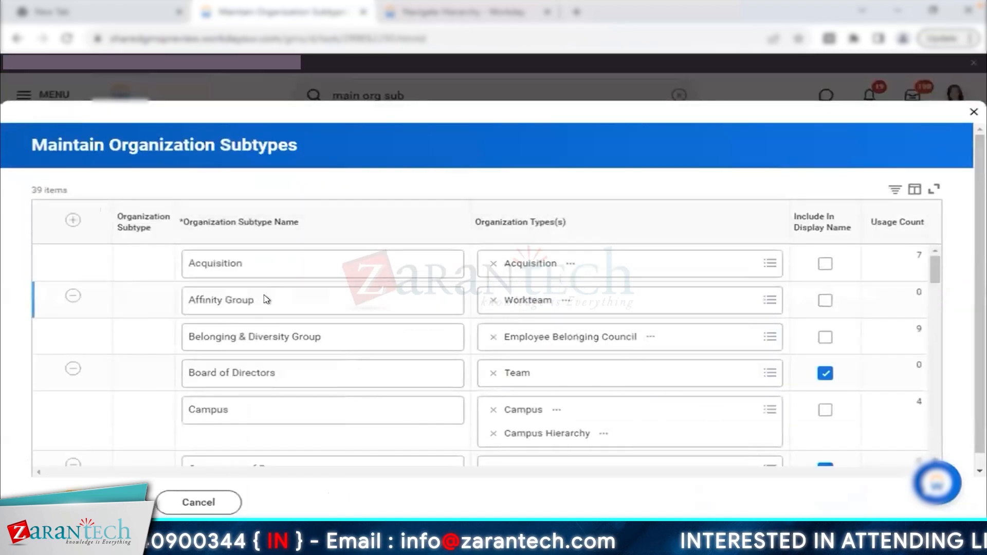
- Add a new subtype row named 'Velvet Test'
scroll(267, 300, down, 4)
scroll(296, 379, down, 5)
scroll(295, 379, down, 2)
scroll(293, 379, up, 15)
click(73, 221)
click(258, 265)
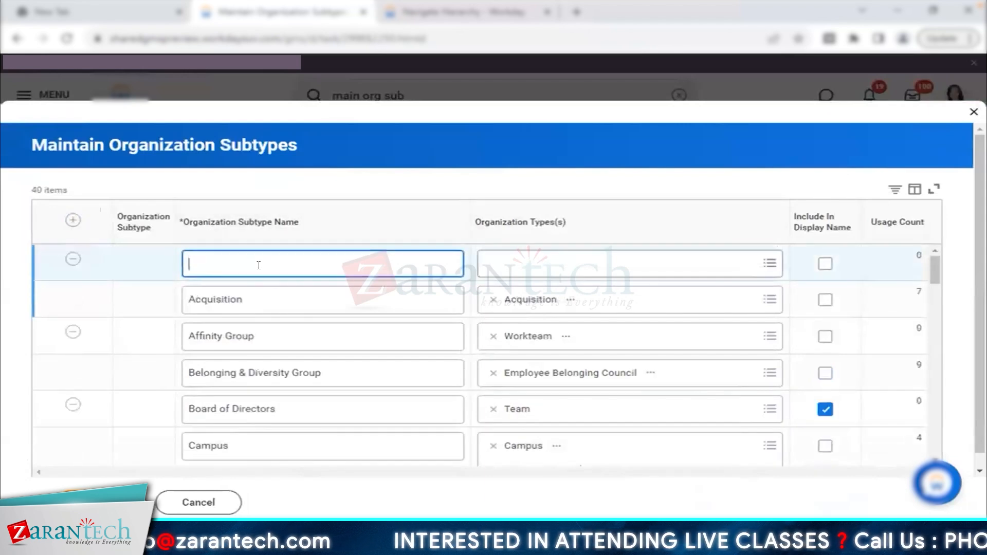
text(Velvet )
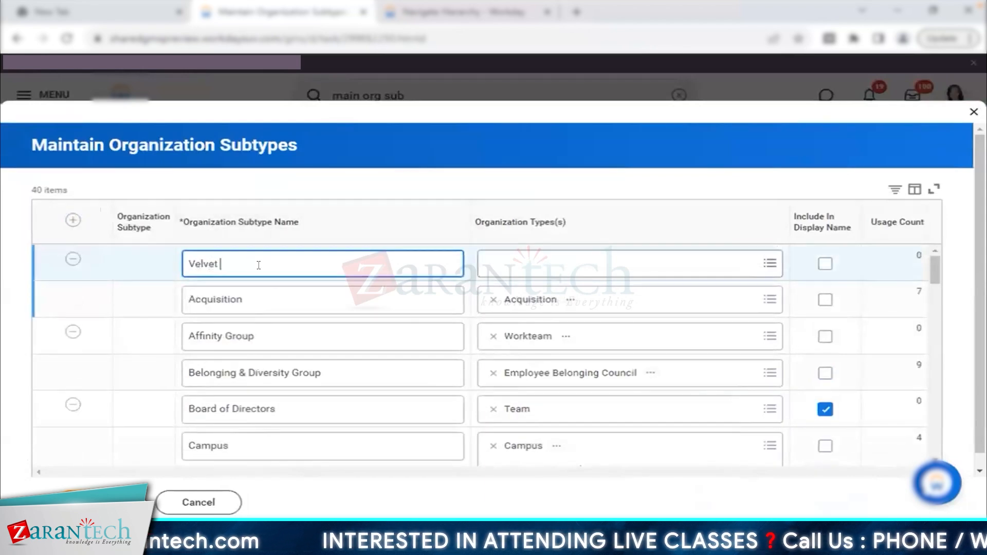
text(Test)
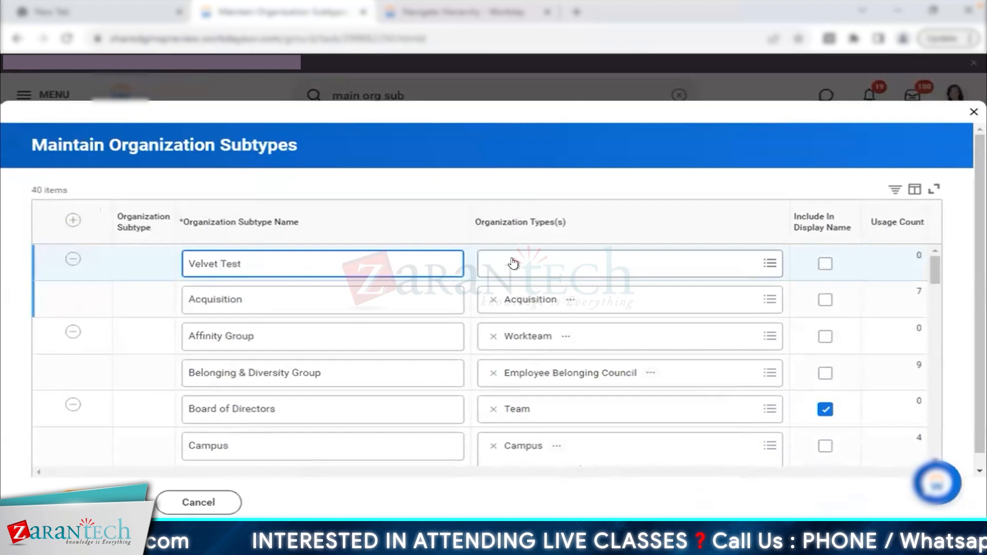
- Assign the Supervisory organization type to Velvet Test and save the subtypes
click(512, 256)
text(supervi)
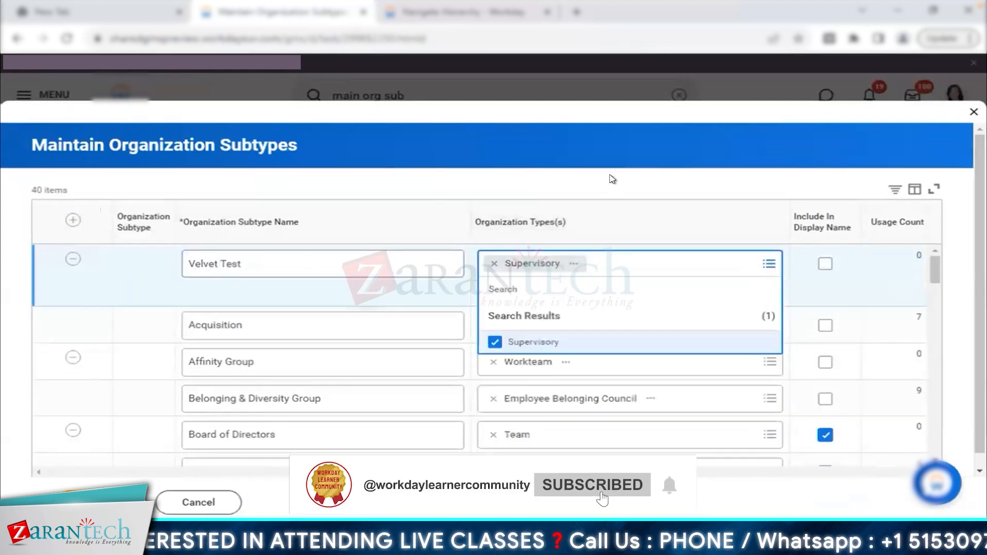
click(612, 179)
scroll(494, 399, down, 4)
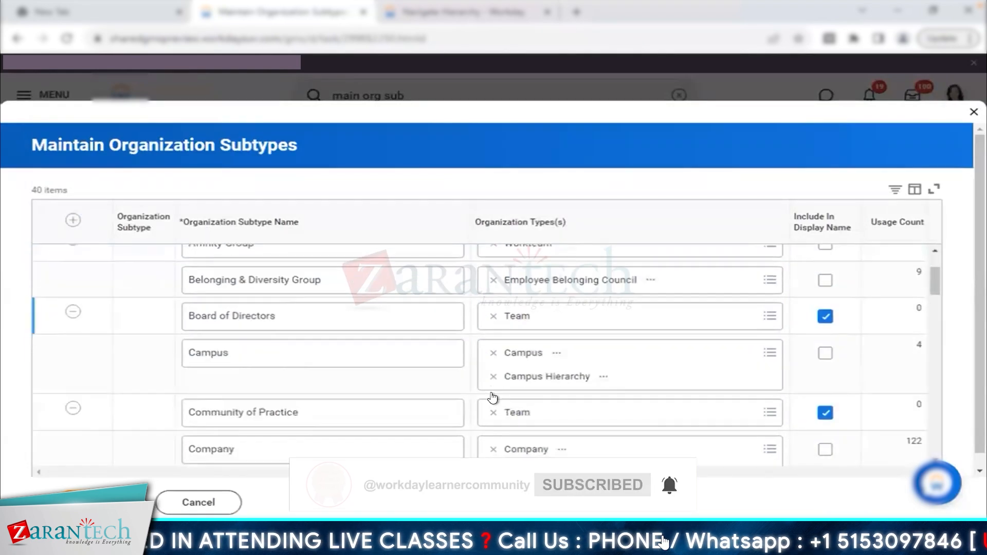
scroll(492, 398, down, 10)
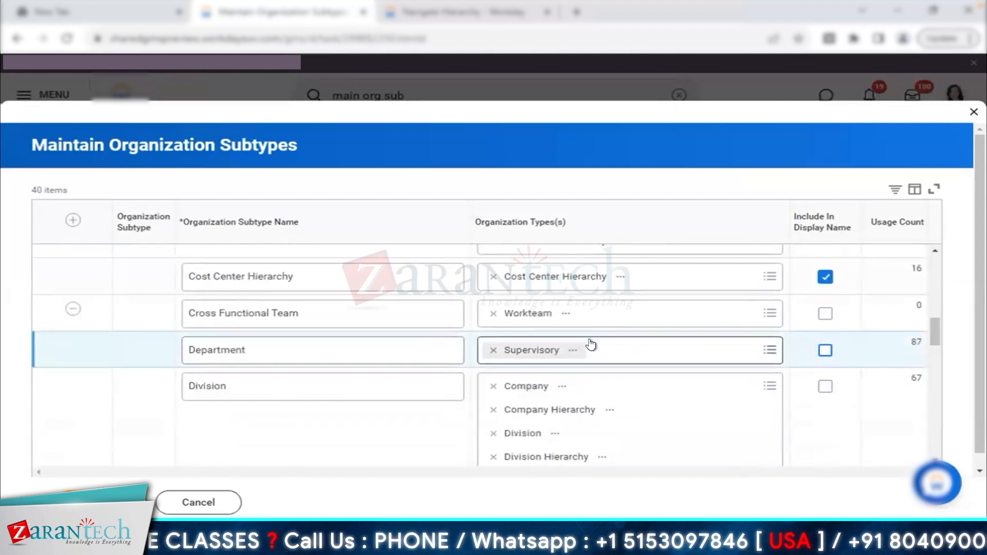
scroll(591, 344, down, 10)
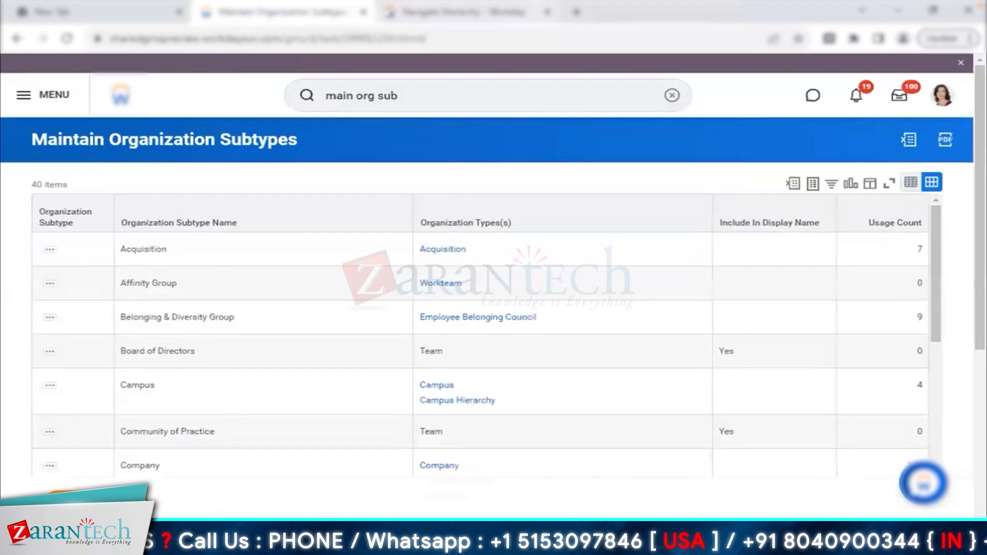
click(453, 11)
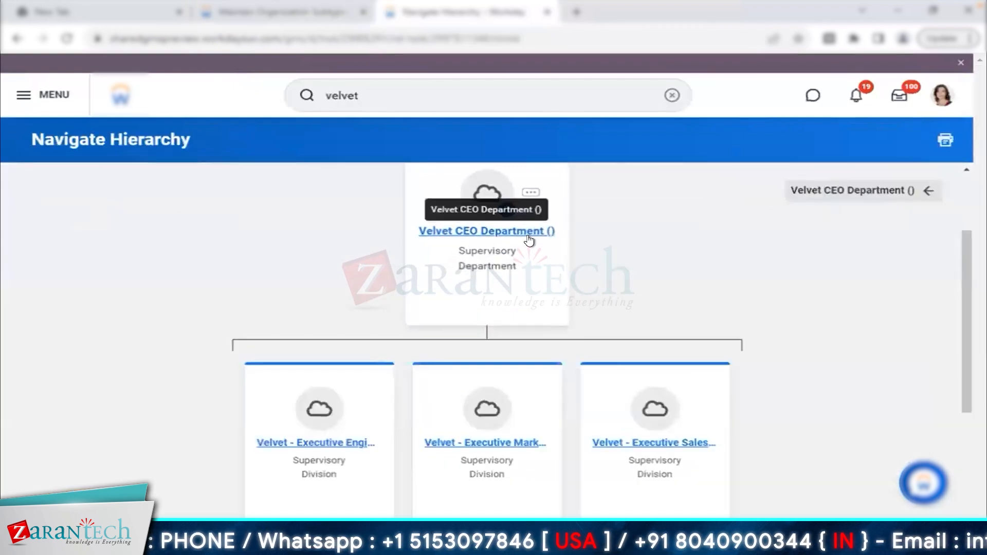
- Launch Reorganization > Create Subordinate from Velvet - Executive Engineering and begin the effective date
click(334, 442)
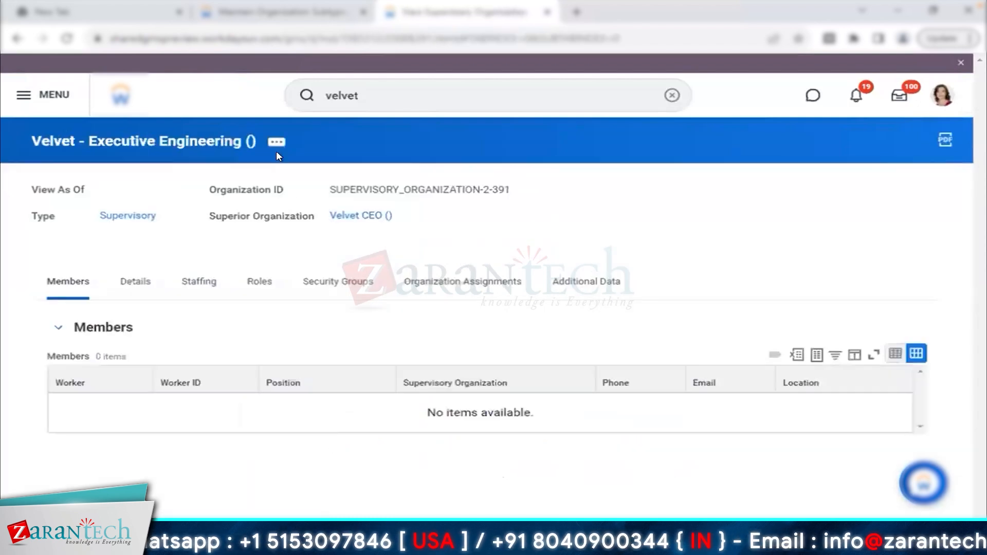
click(276, 142)
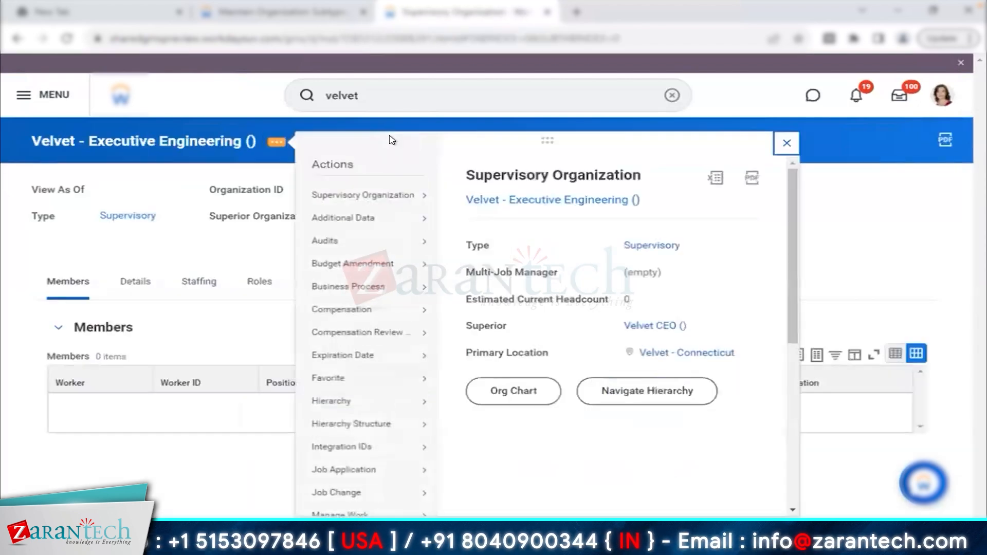
scroll(426, 447, down, 2)
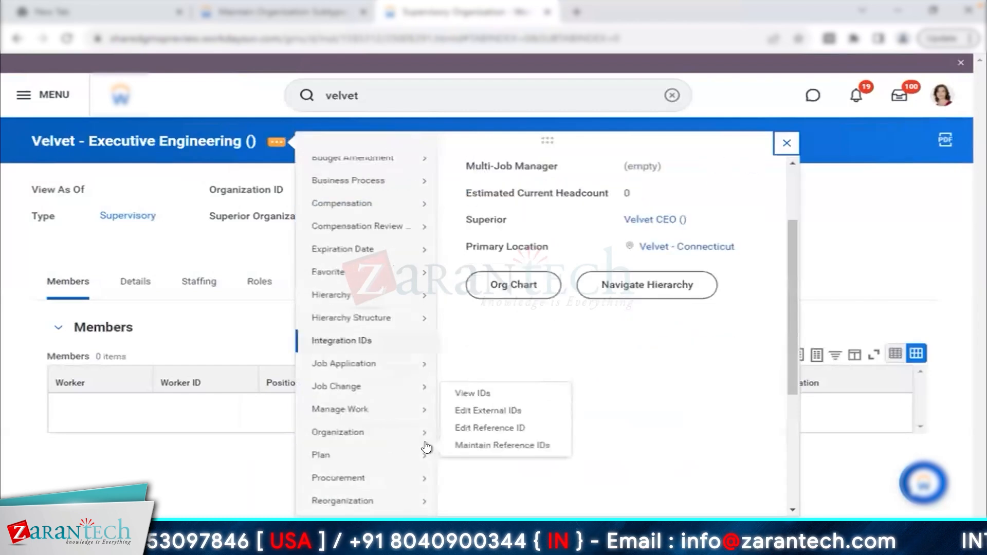
mouse_move(375, 500)
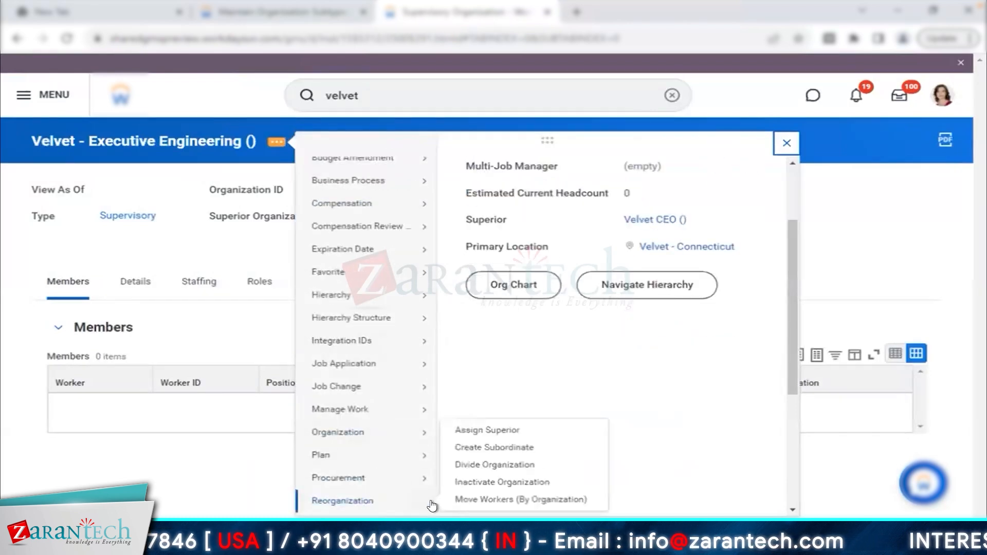
click(511, 450)
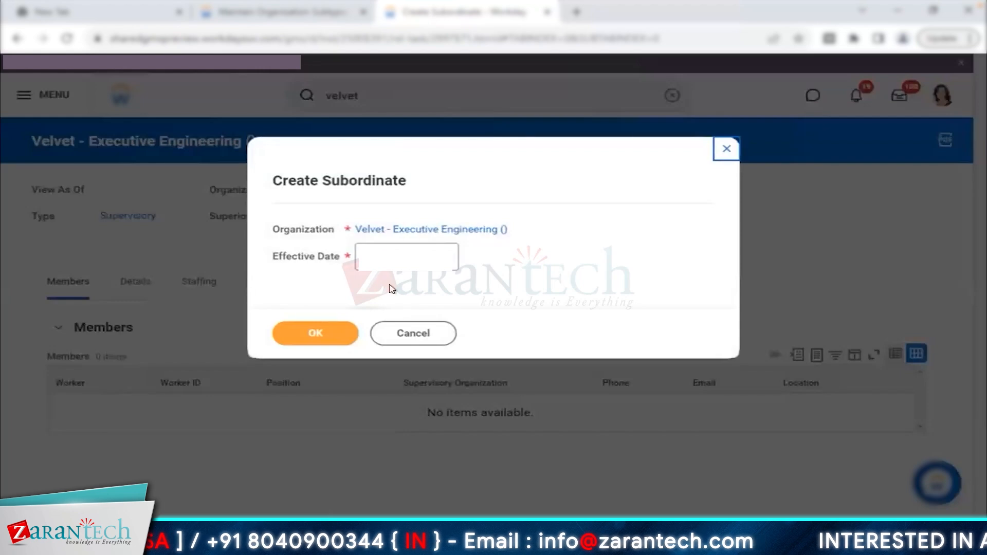
click(366, 265)
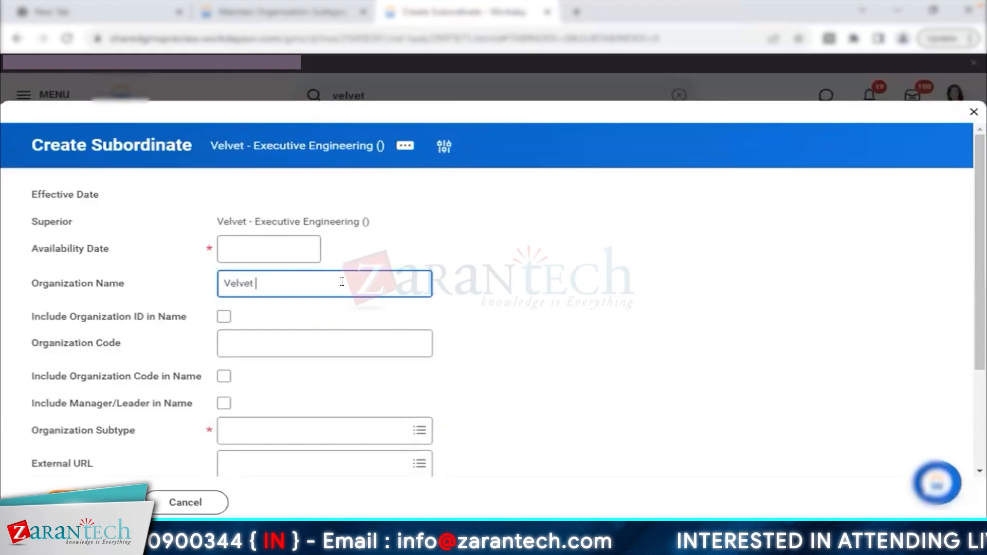
- Name the subordinate 'Velvet Director - GTM', choose subtype Velvet Test, and submit
text(Direc)
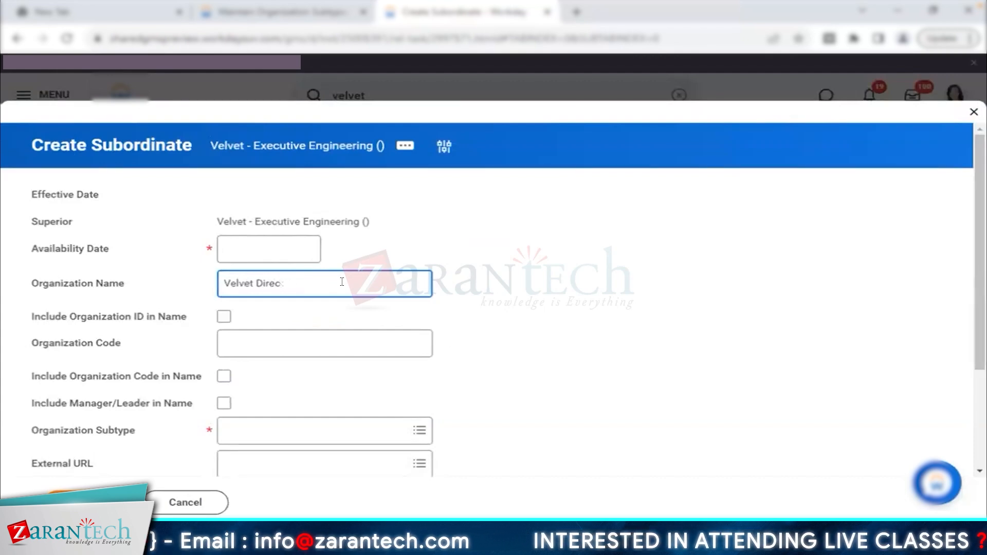
text(otorcto)
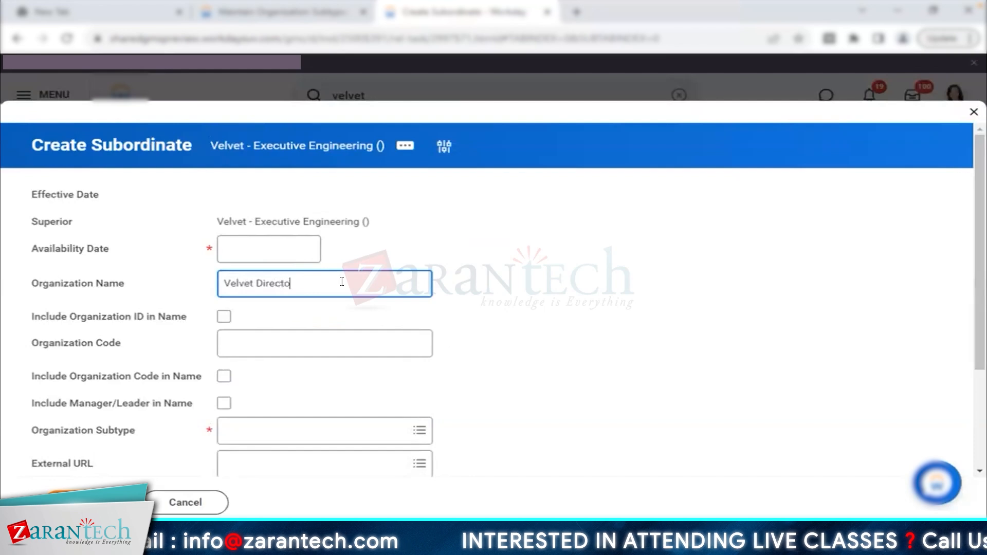
text(r - Product)
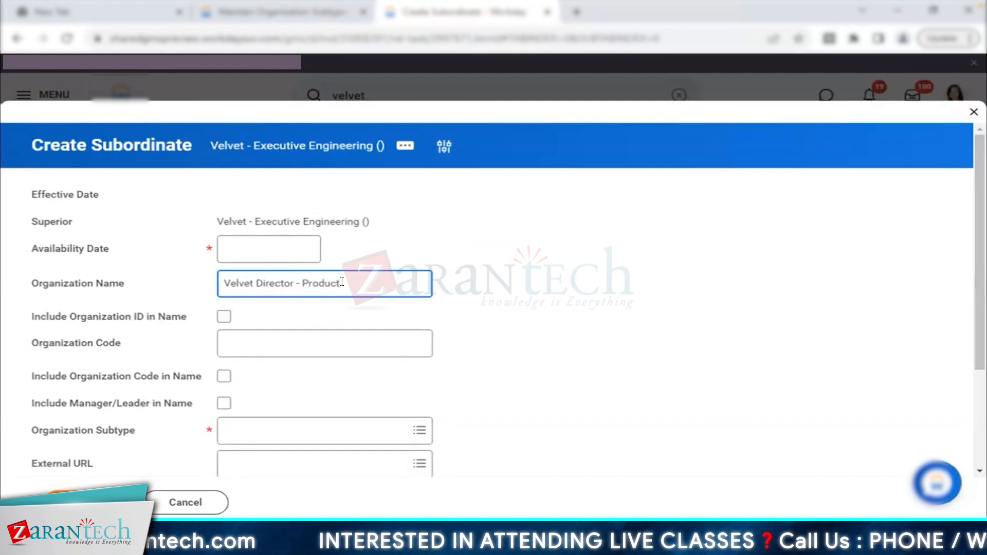
key(BackSpace)
key(BackSpace)
key(BackSpace)
key(BackSpace)
key(BackSpace)
key(BackSpace)
key(BackSpace)
text(GTM)
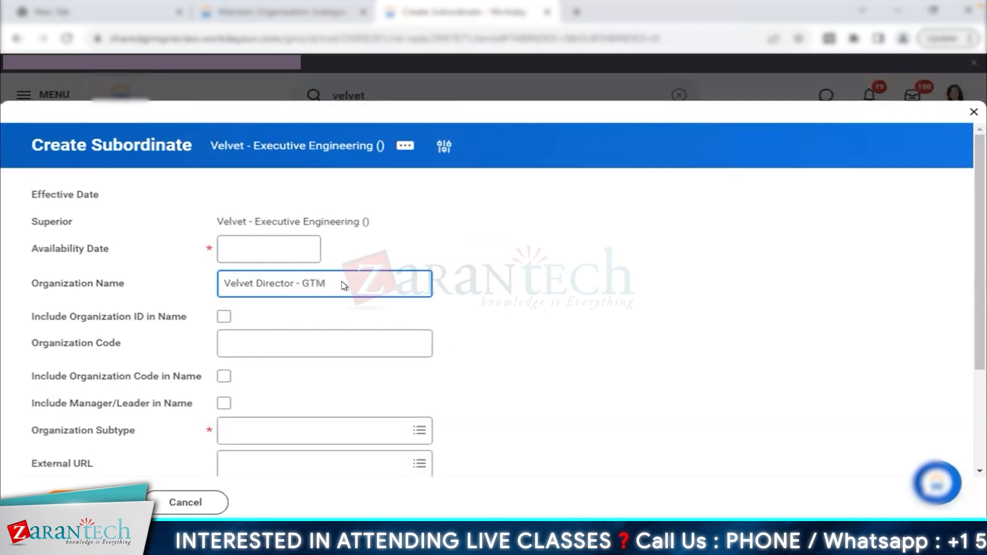
scroll(344, 286, down, 3)
click(253, 298)
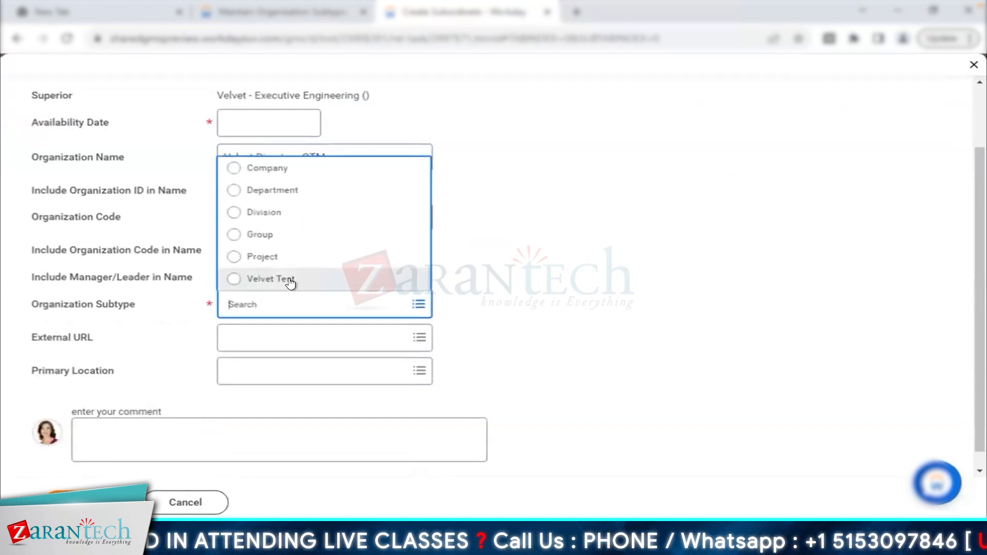
click(290, 281)
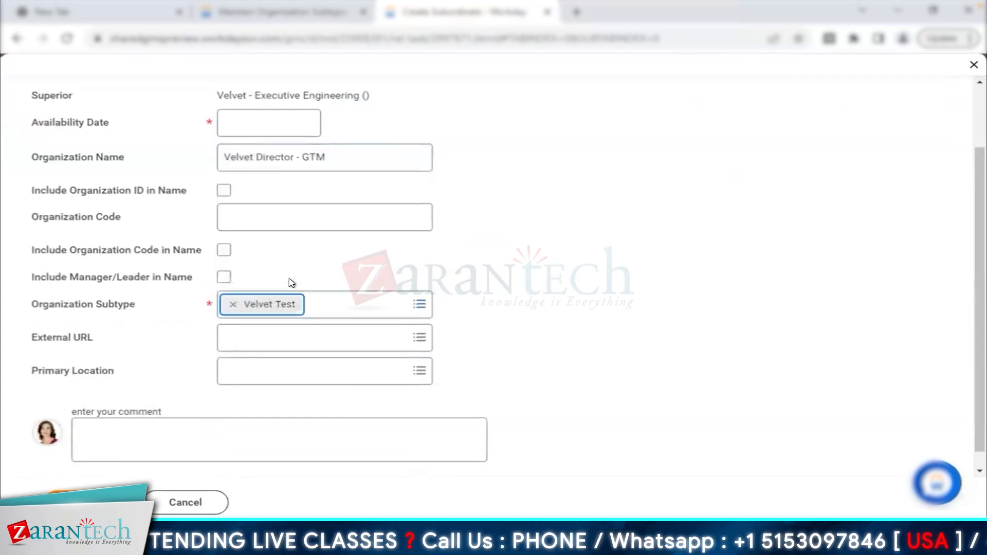
click(224, 279)
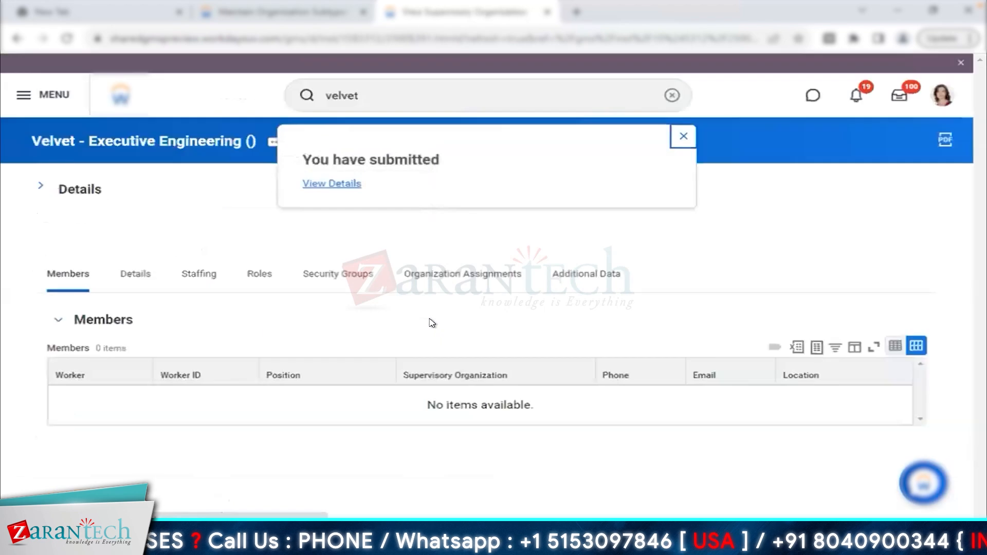
click(683, 137)
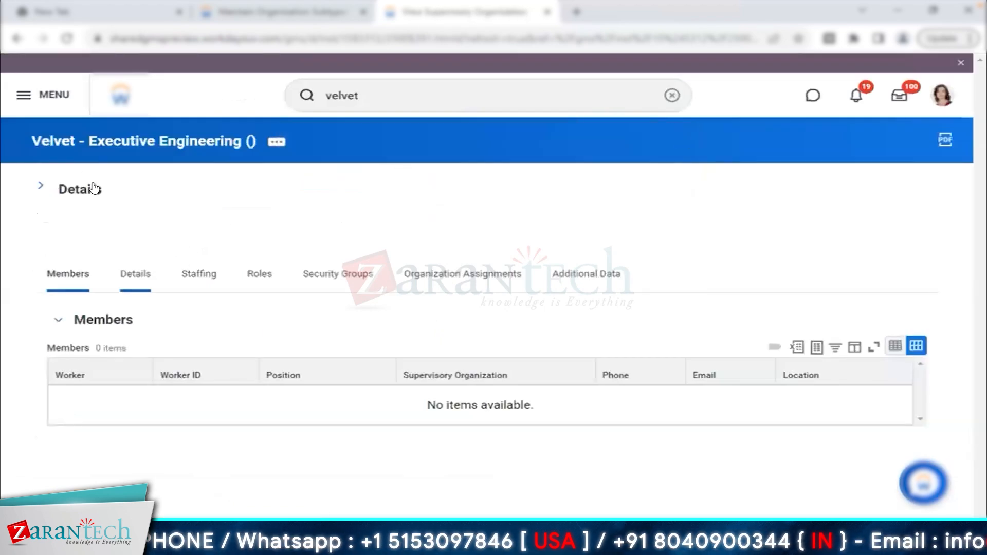
click(125, 281)
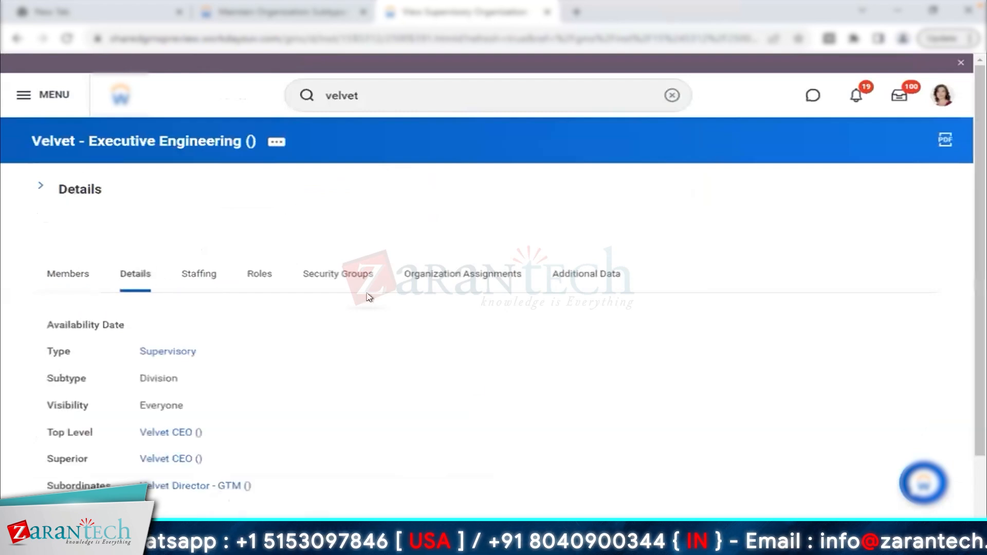
scroll(368, 298, down, 1)
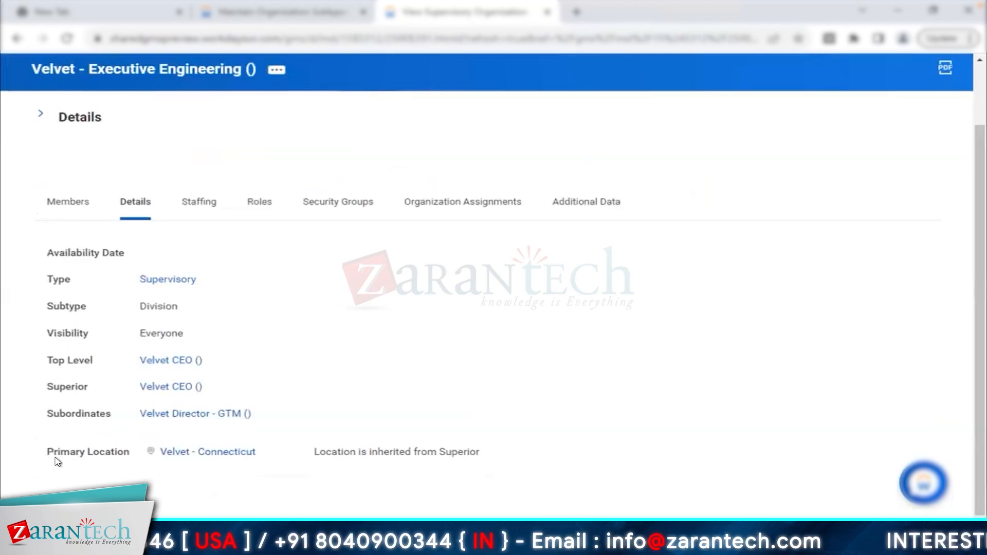
triple_click(142, 451)
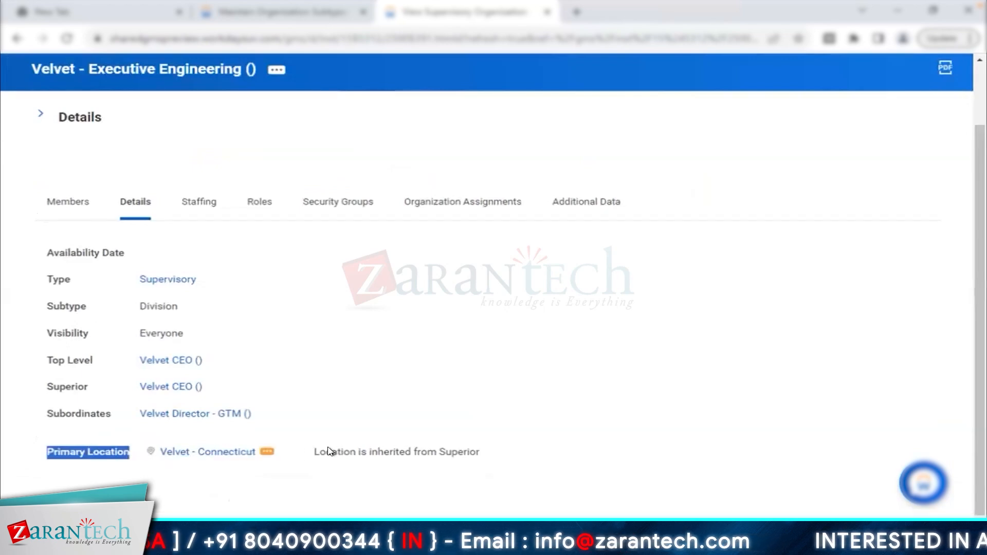
drag(319, 452, 464, 452)
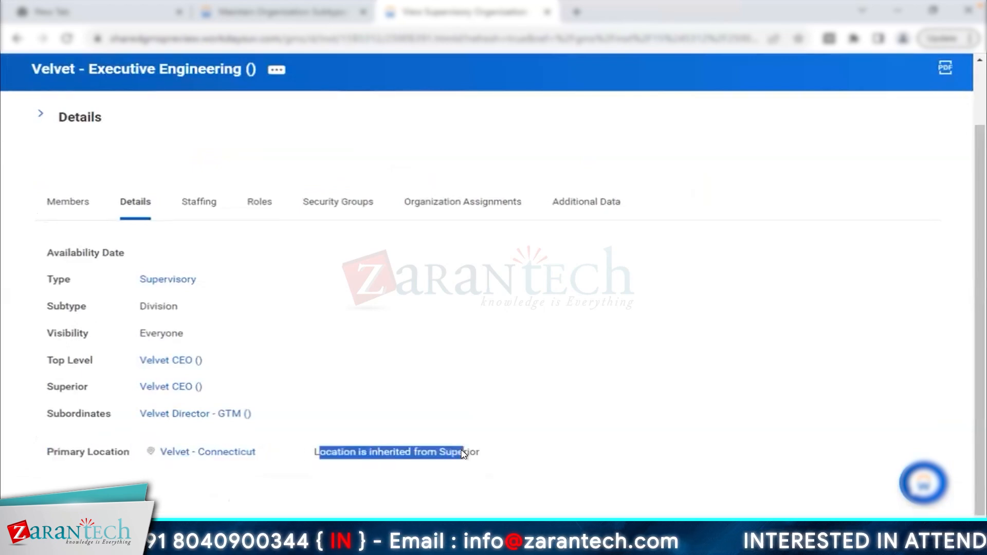
click(441, 335)
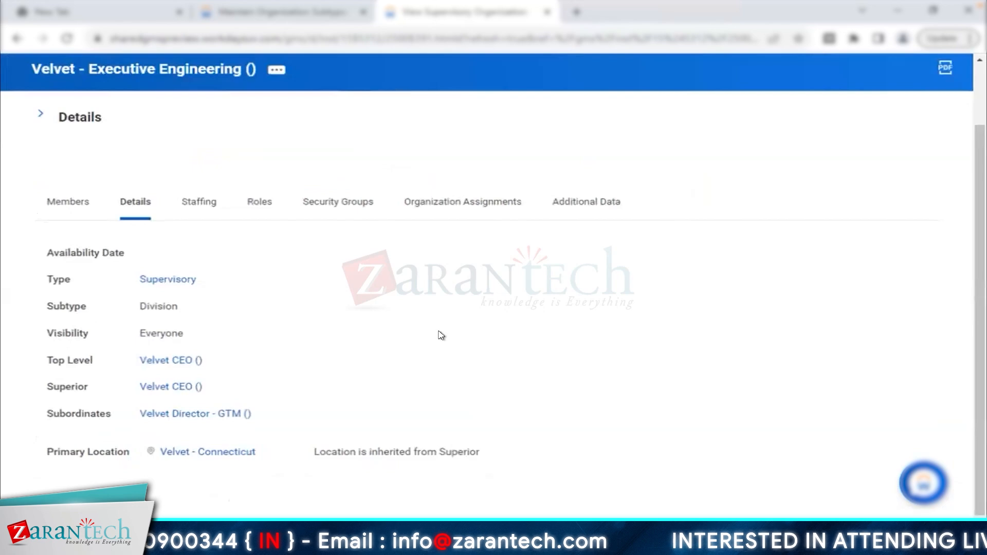
scroll(441, 335, up, 2)
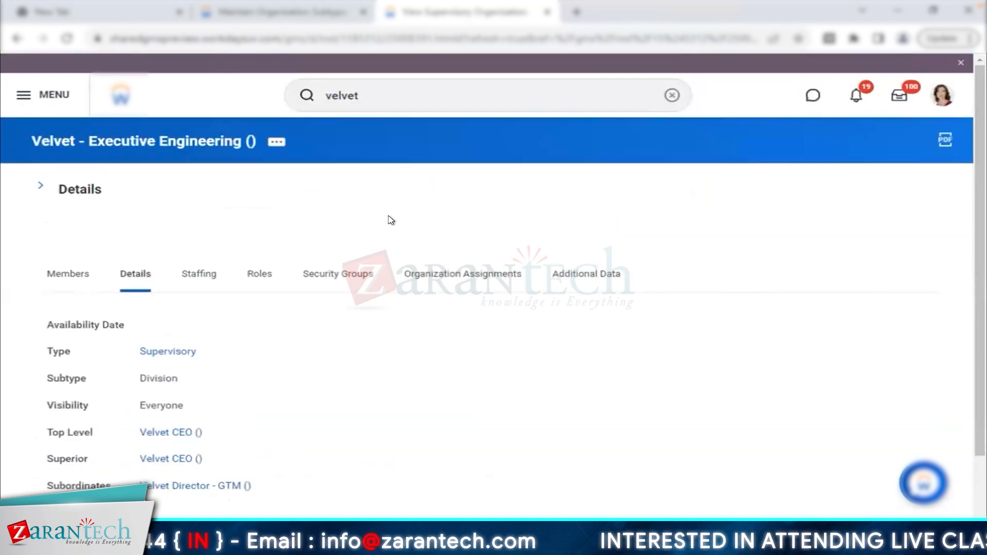
click(364, 94)
double_click(364, 94)
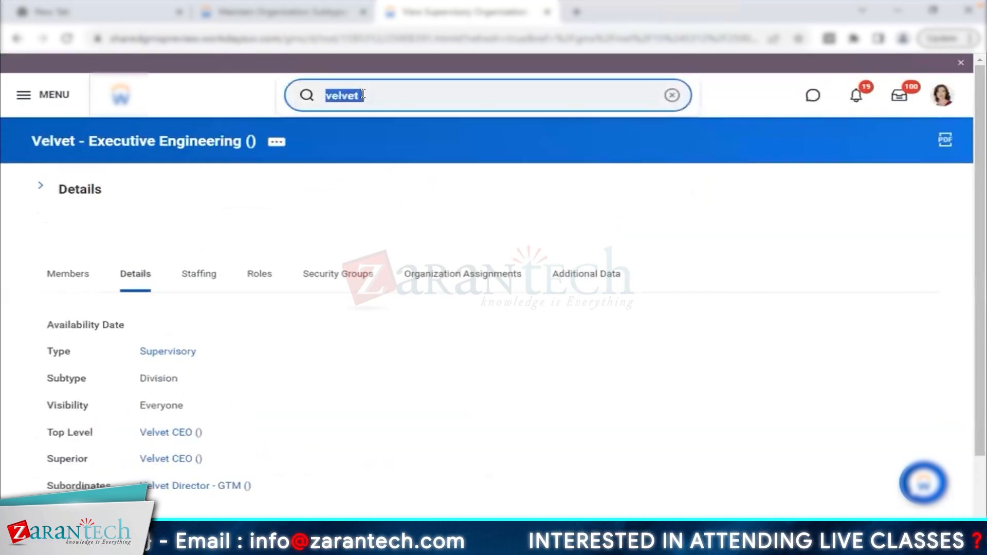
- Search 'create loca hie', open Create Location Hierarchy, and pick its reorganization
text(create)
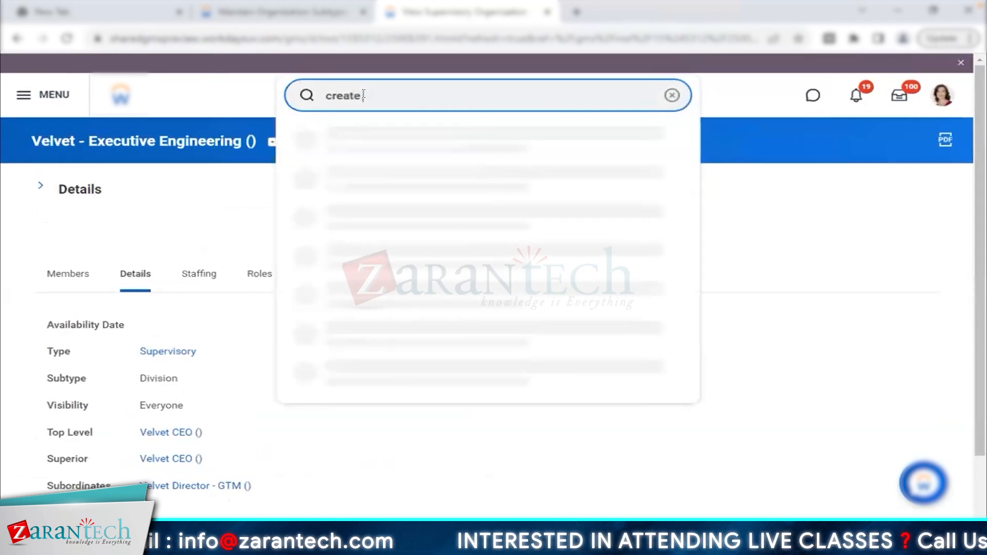
text( loca hie)
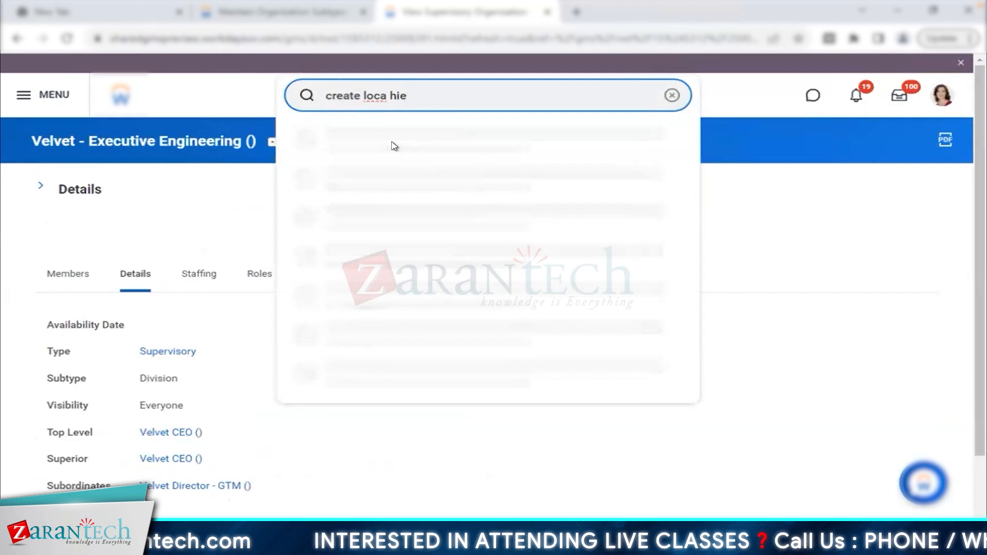
mouse_move(445, 4)
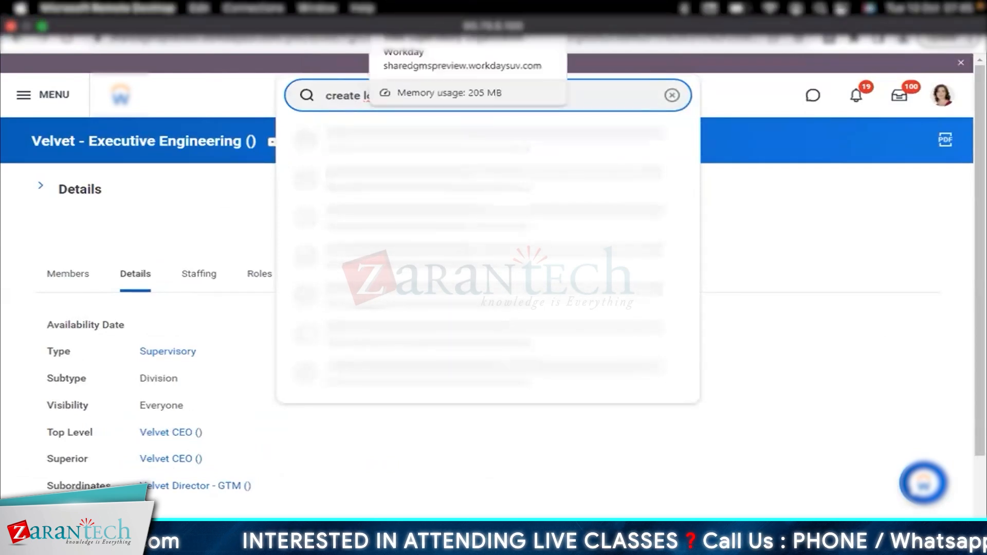
key(Return)
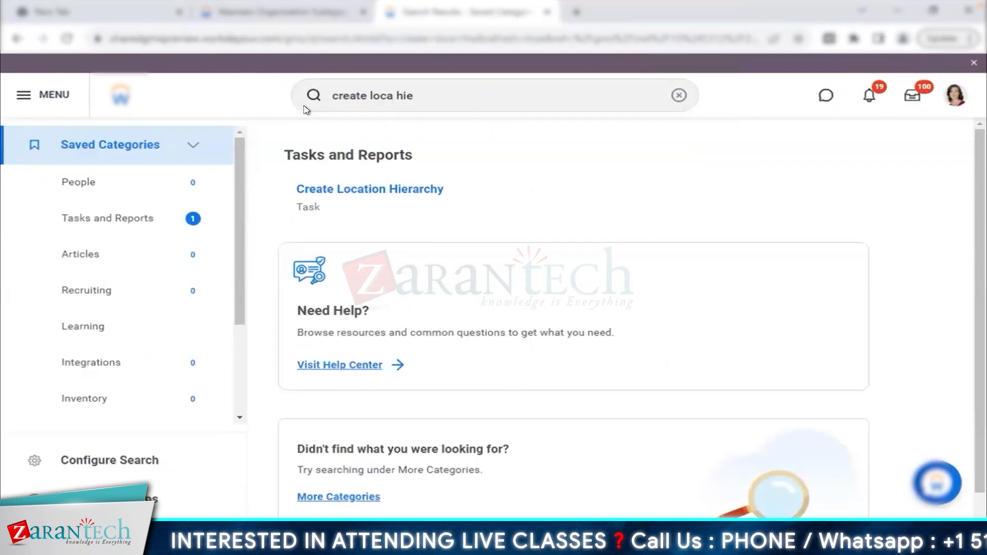
click(378, 188)
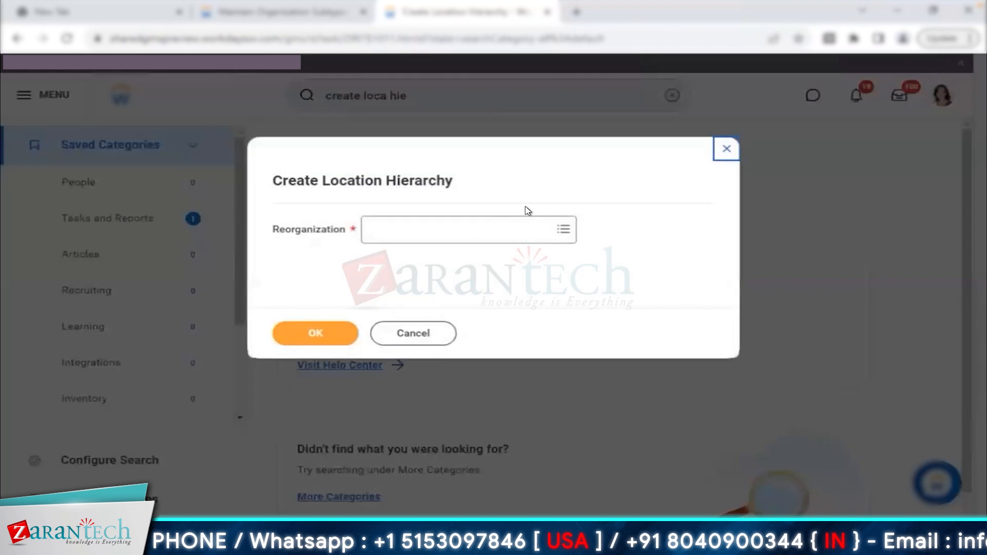
click(465, 229)
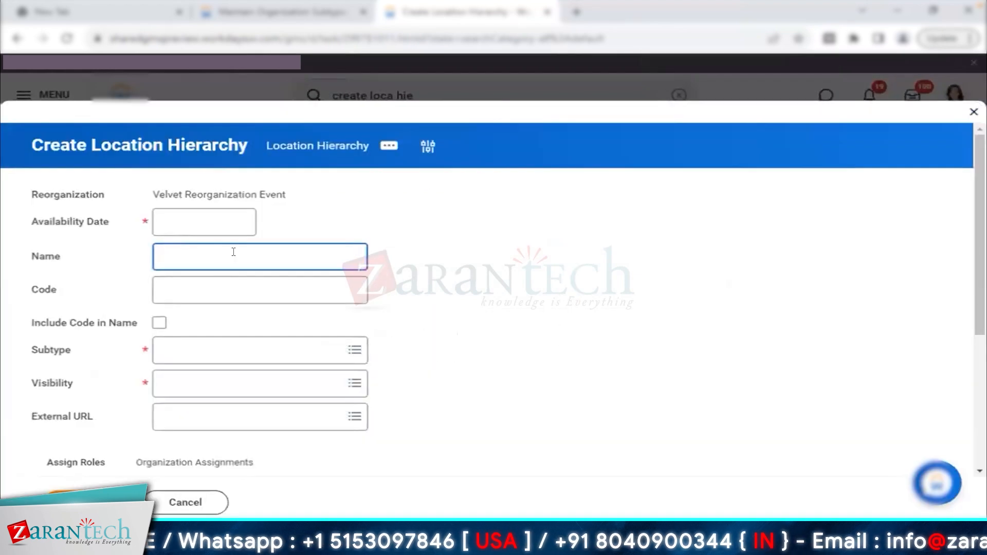
- Name the hierarchy 'Velvet Top LH', open its Subtype list, and switch to Maintain Organization Subtypes
text(Velvet )
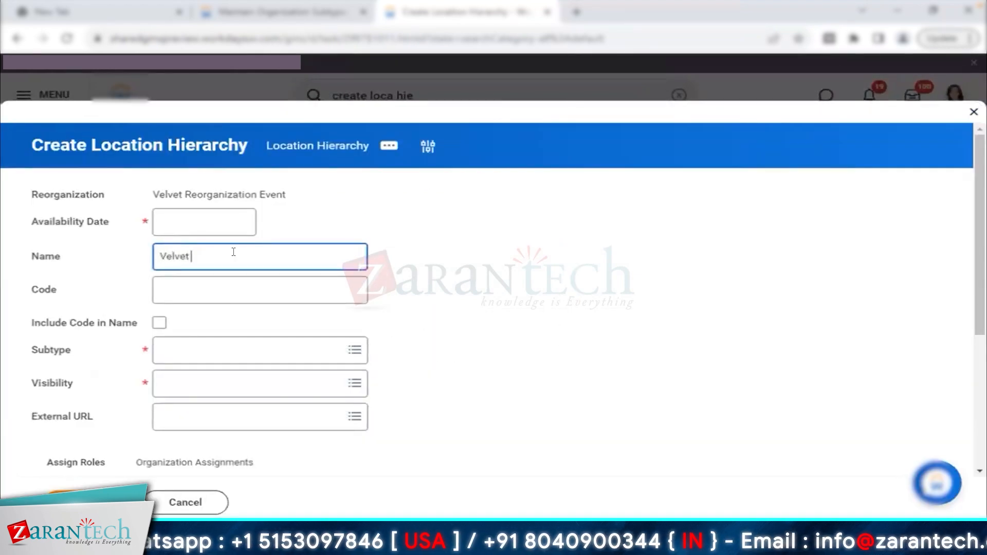
text(Top LH)
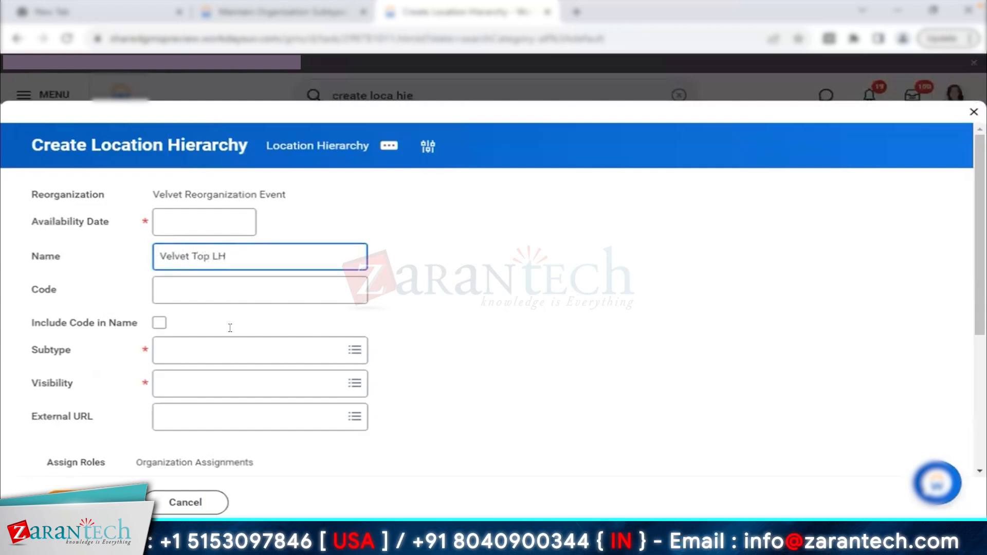
click(230, 350)
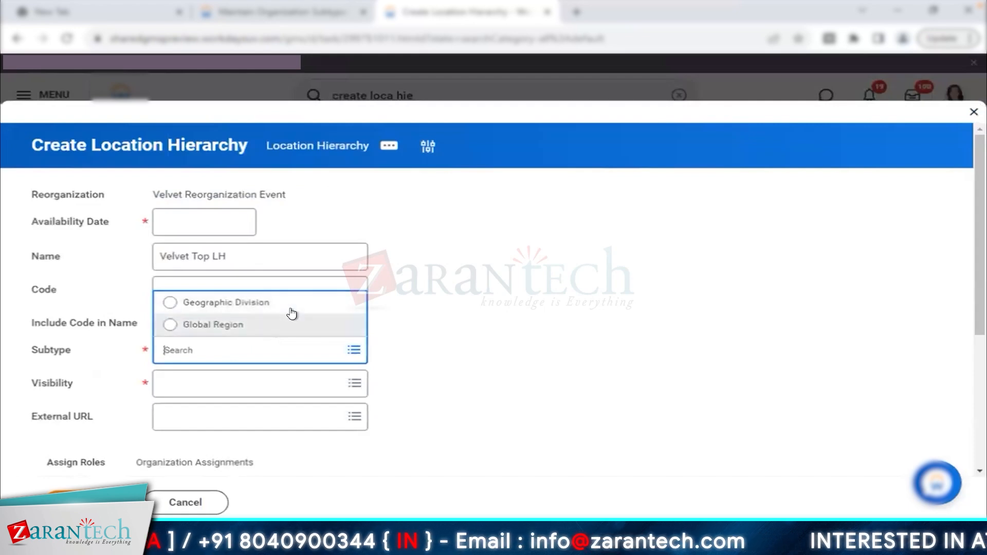
click(316, 14)
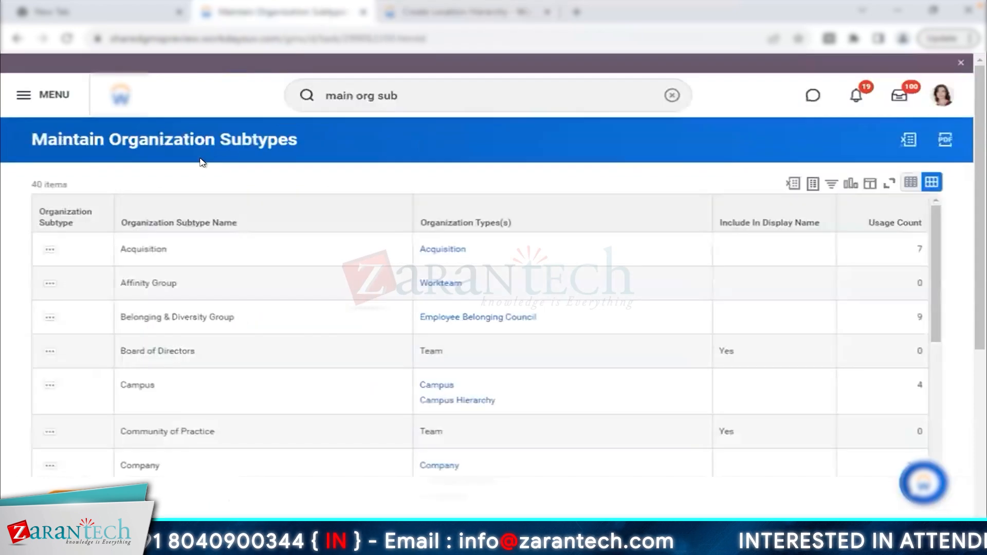
- Check the subtype names in Maintain Organization Subtypes, then set the hierarchy's subtype to Velvet Test
click(414, 88)
key(Return)
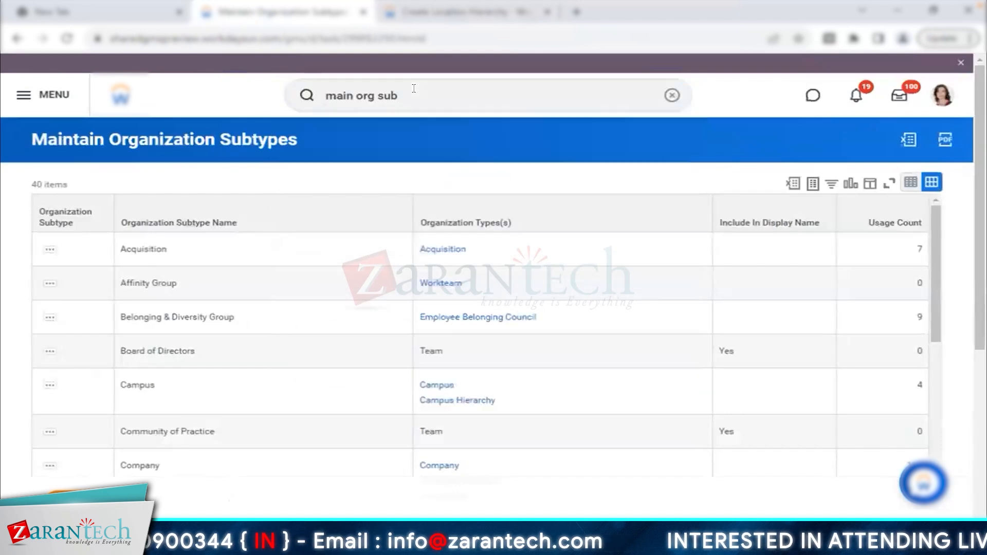
click(406, 13)
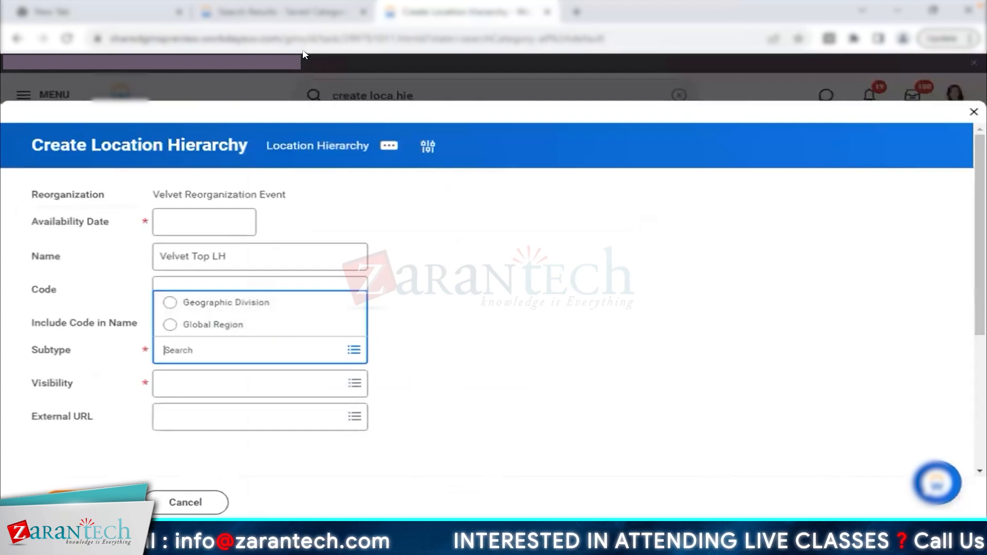
click(323, 18)
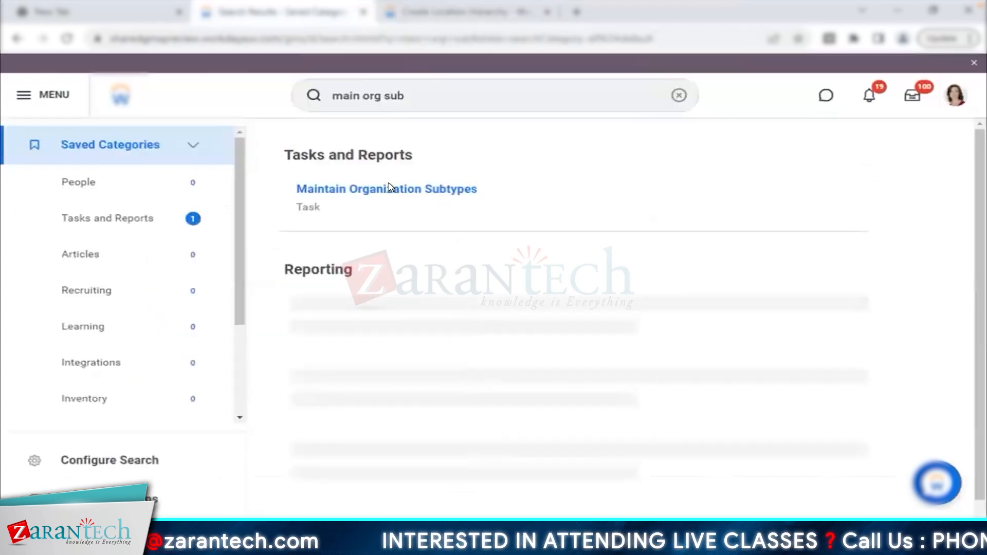
click(389, 188)
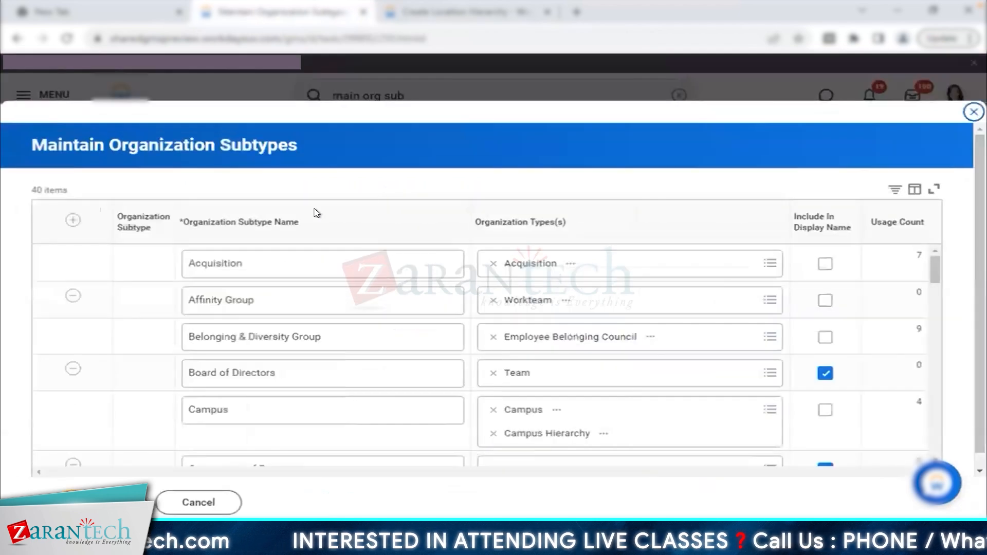
click(264, 221)
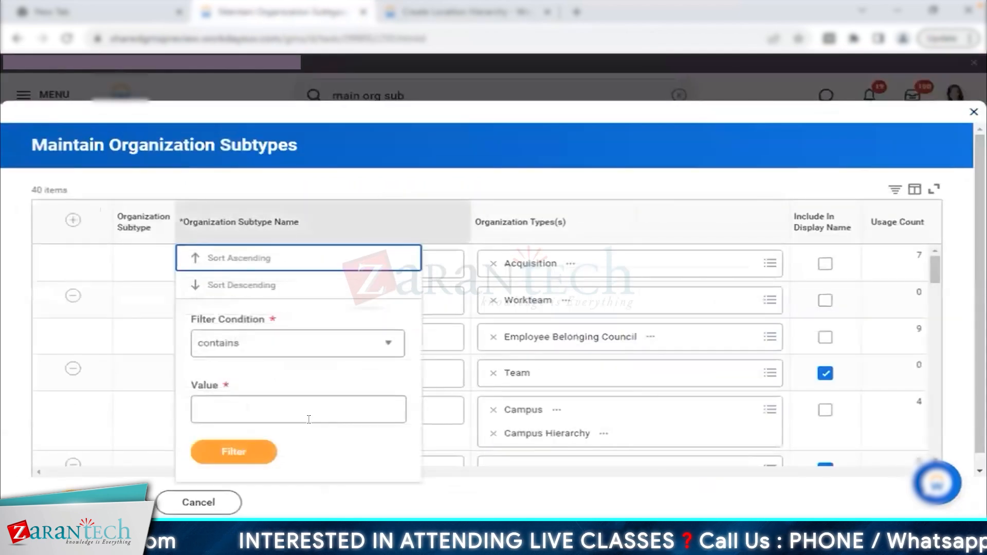
click(295, 412)
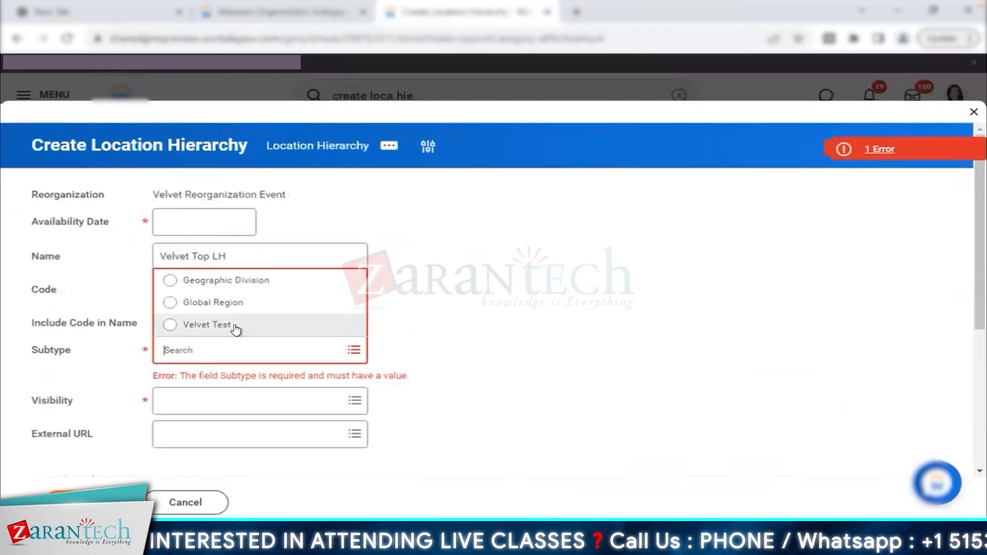
click(232, 326)
- Set the Velvet Top LH hierarchy's visibility to Everyone
click(297, 376)
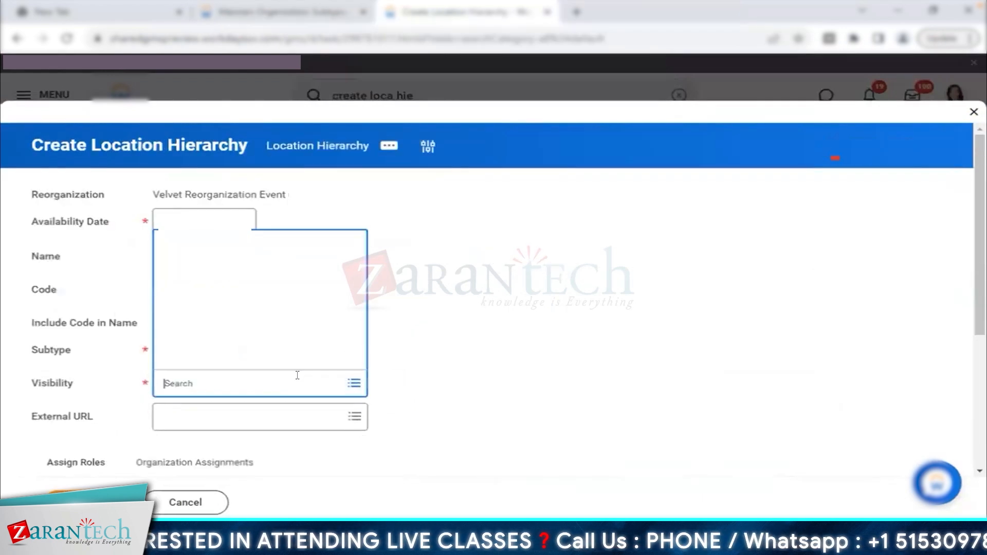
click(220, 285)
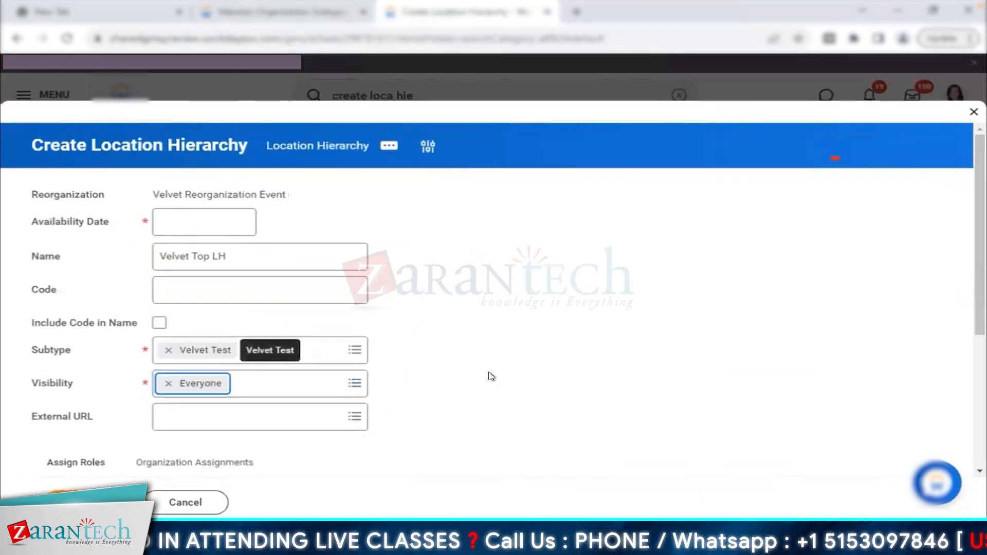
scroll(491, 377, down, 4)
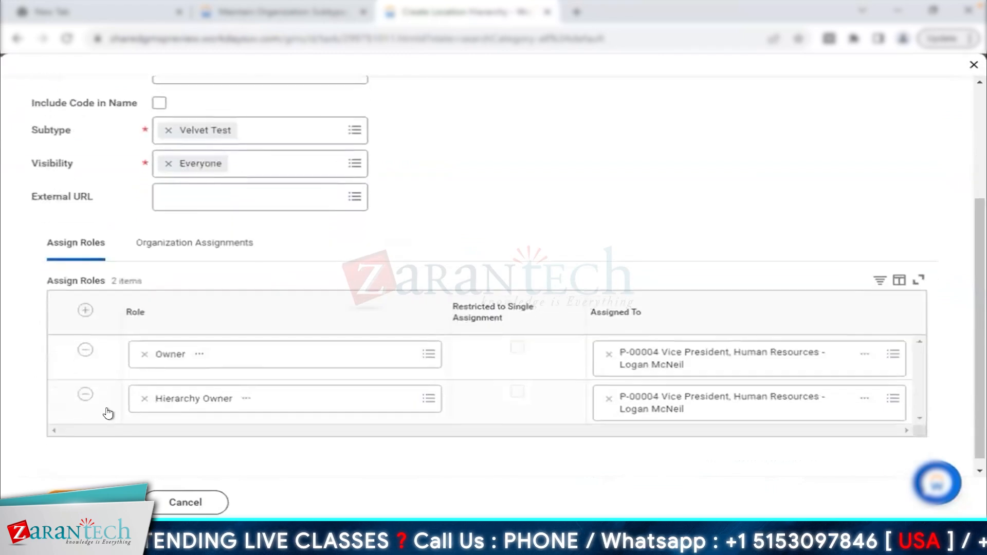
- Remove the Owner and Hierarchy Owner roles and show the Organization Assignments
click(85, 347)
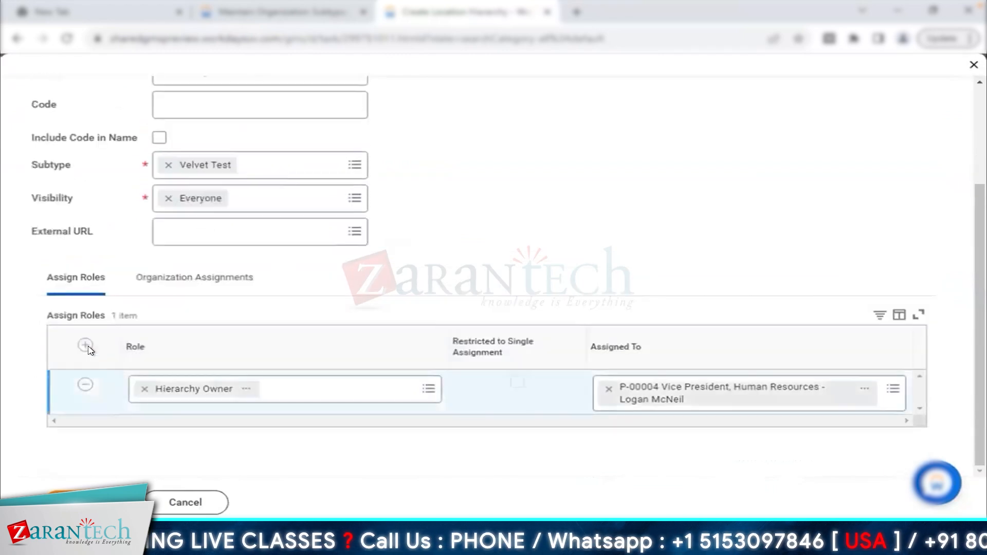
click(83, 387)
click(208, 314)
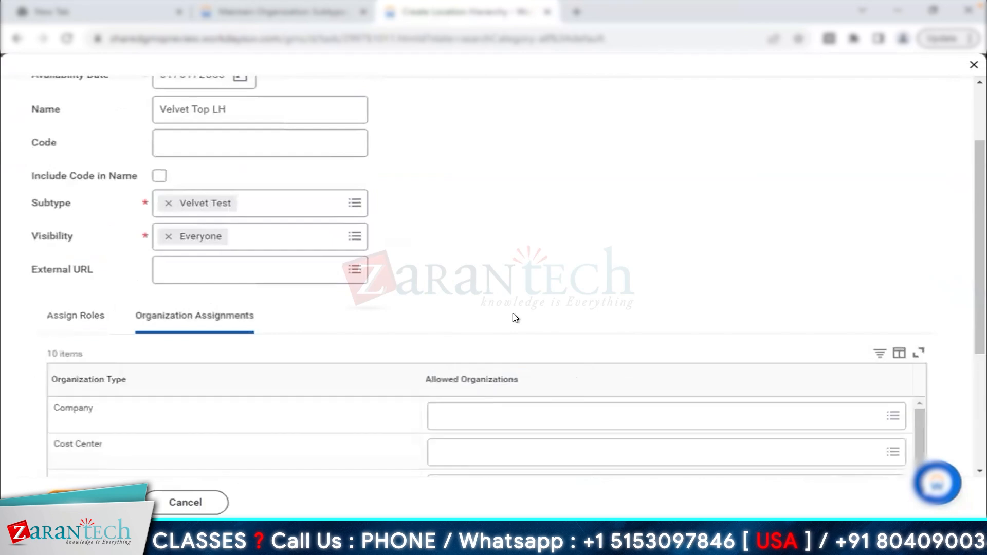
scroll(516, 318, down, 2)
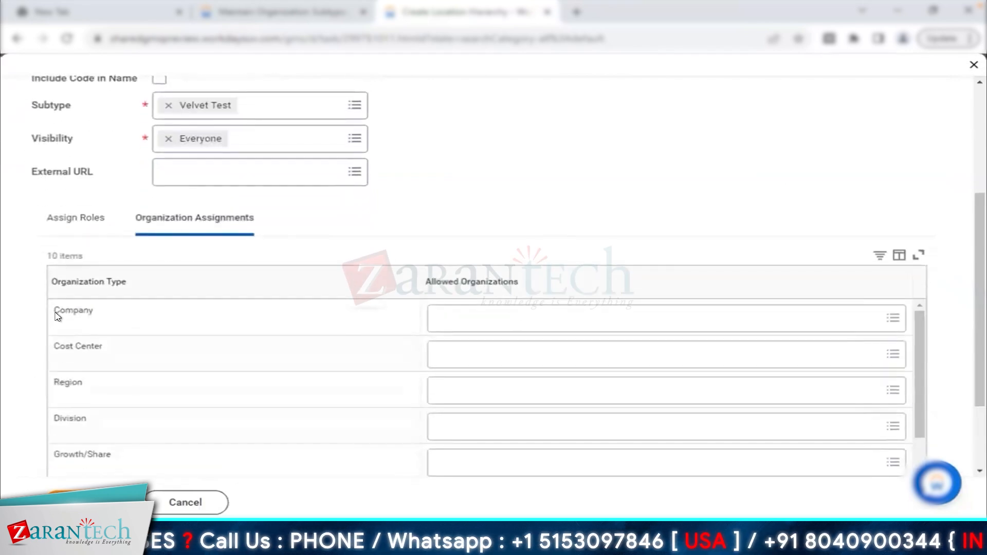
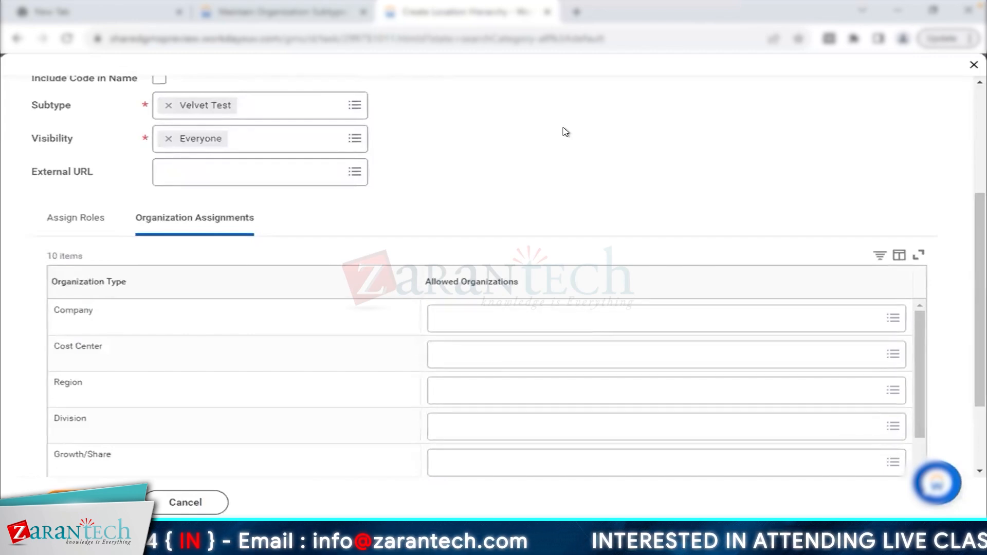
- Show the Assign Roles section and scroll back to the top of the Velvet Top LH form
click(80, 227)
scroll(537, 188, up, 2)
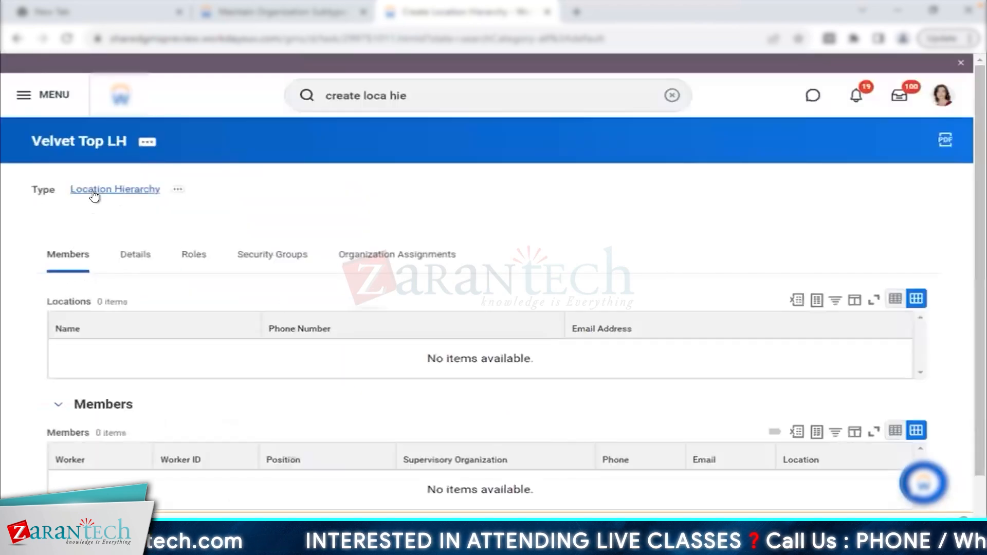
- Browse Velvet Top LH's related actions under Reorganization and Reporting, then close the list
triple_click(149, 194)
click(146, 143)
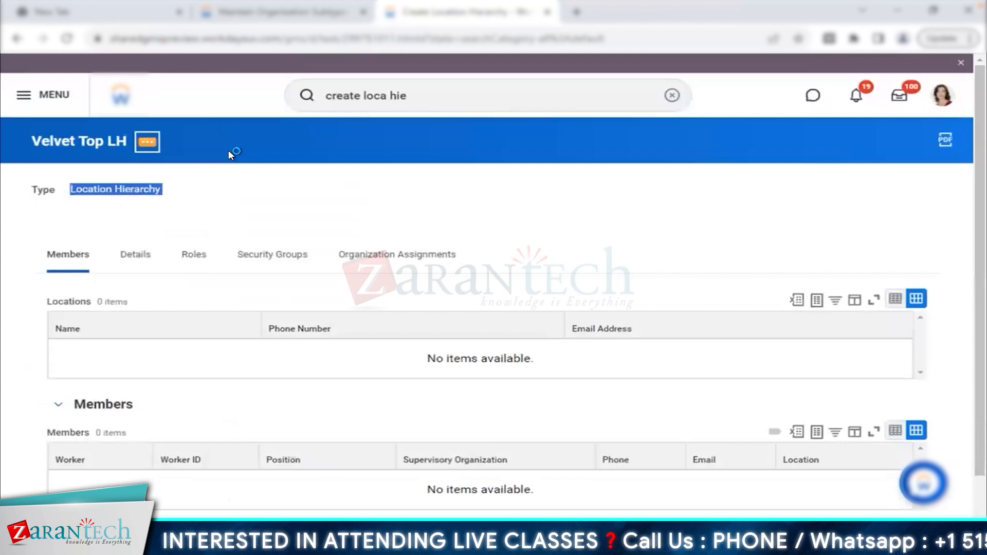
scroll(236, 365, down, 3)
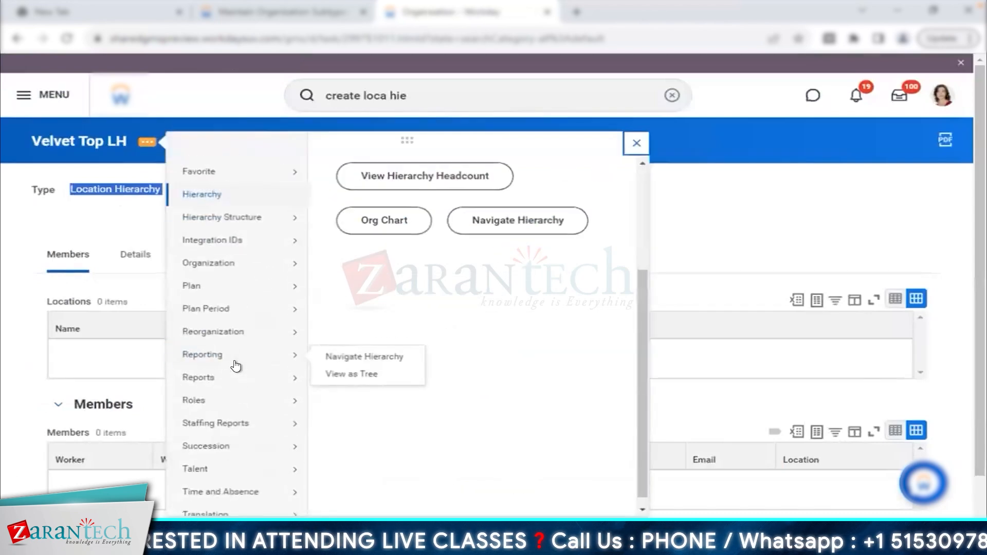
mouse_move(260, 336)
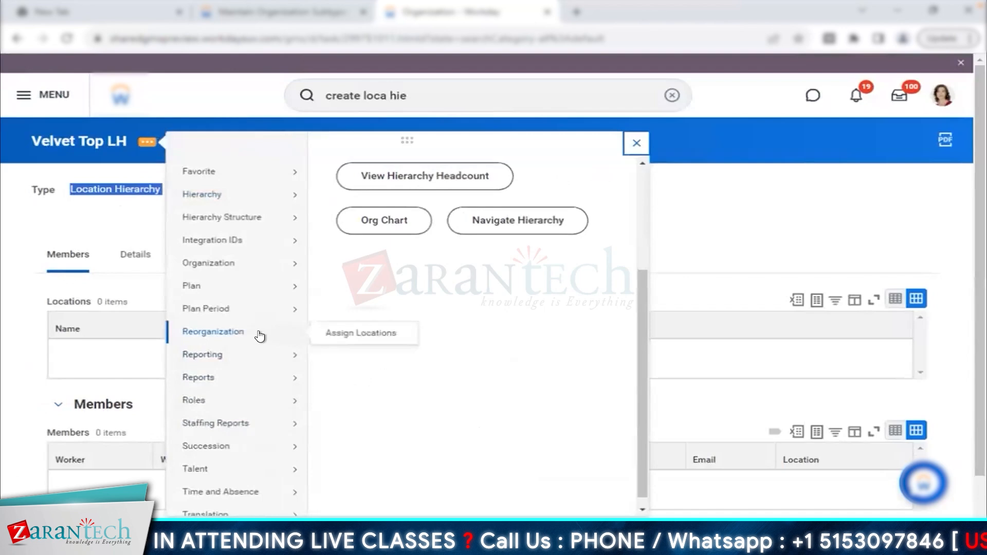
scroll(260, 336, up, 1)
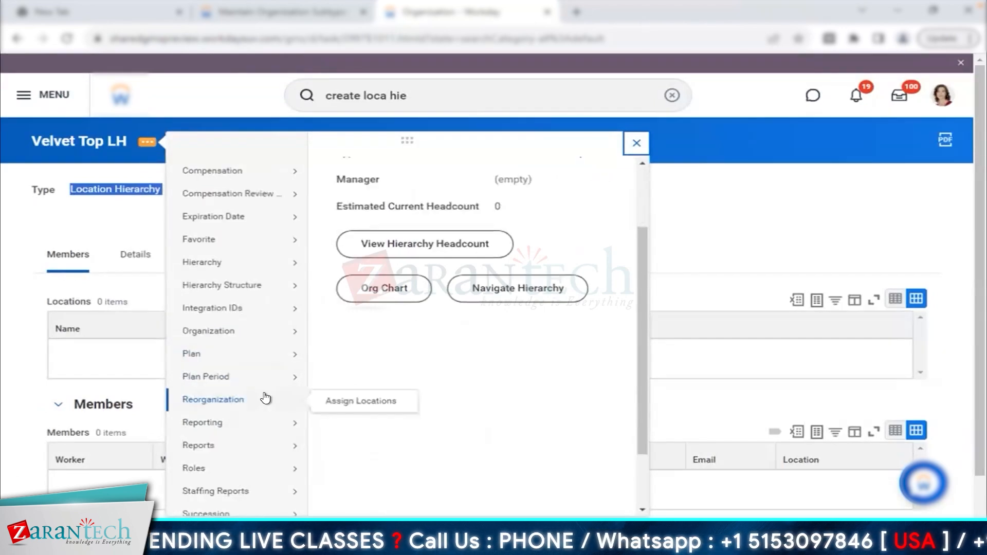
scroll(265, 399, down, 1)
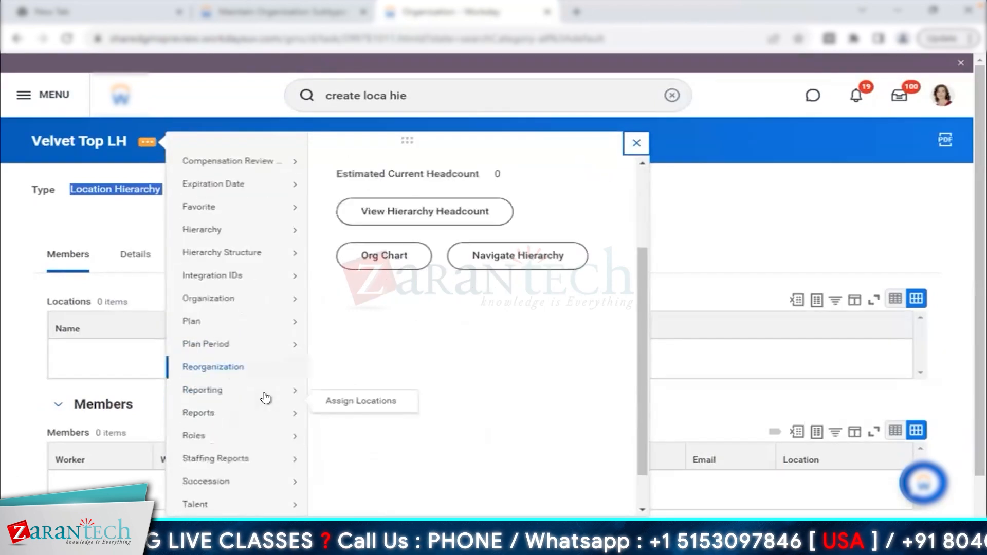
mouse_move(273, 370)
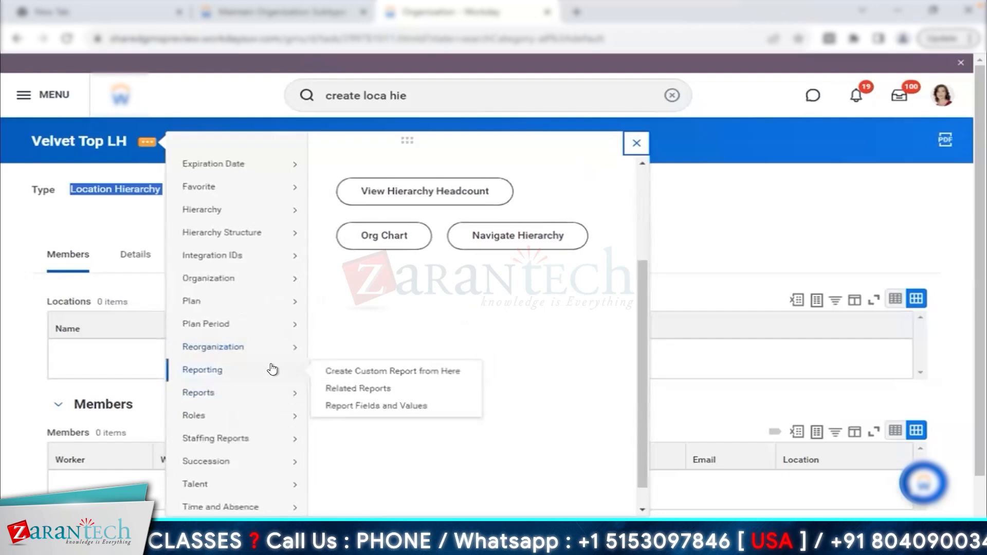
mouse_move(272, 398)
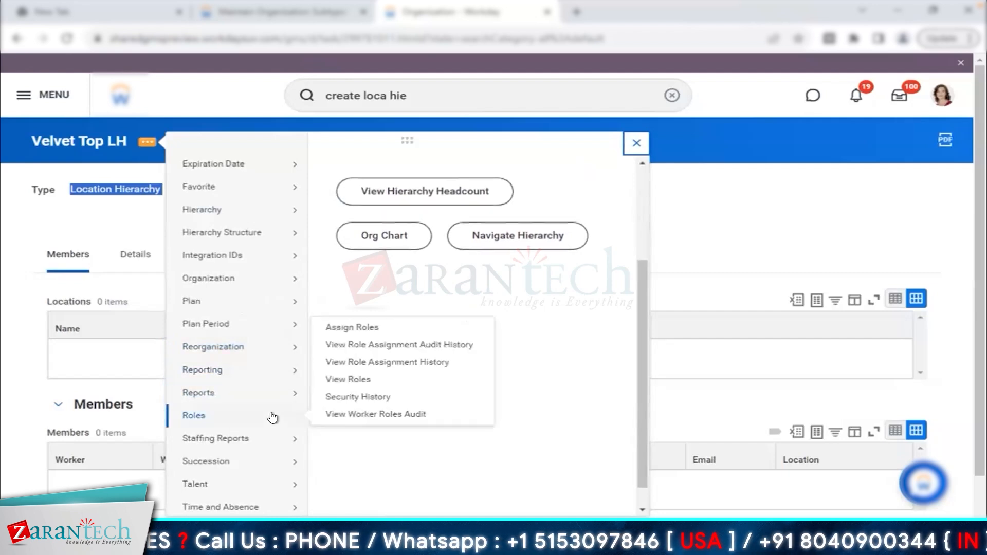
click(637, 147)
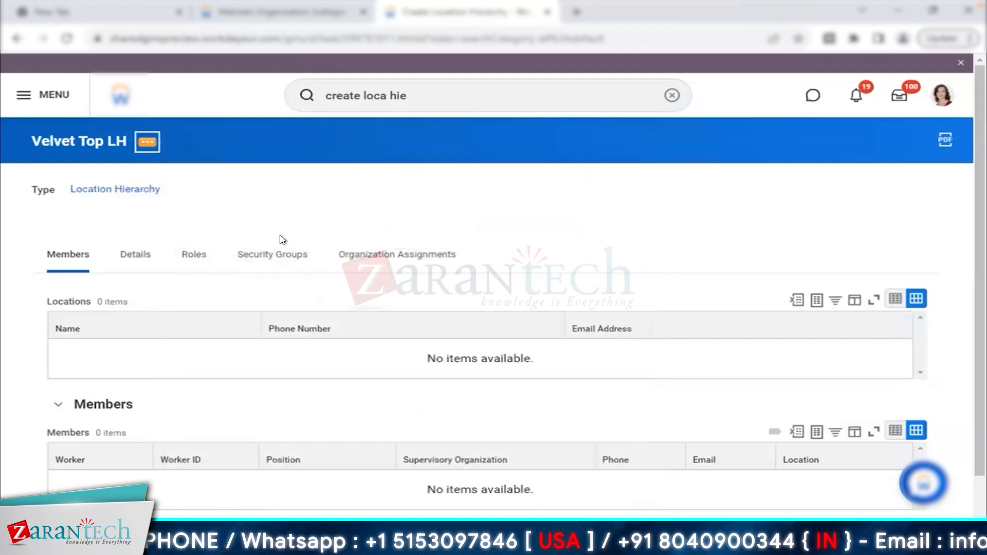
- Search 'create loca' on the subtypes tab, switching between it and the hierarchy page
click(329, 13)
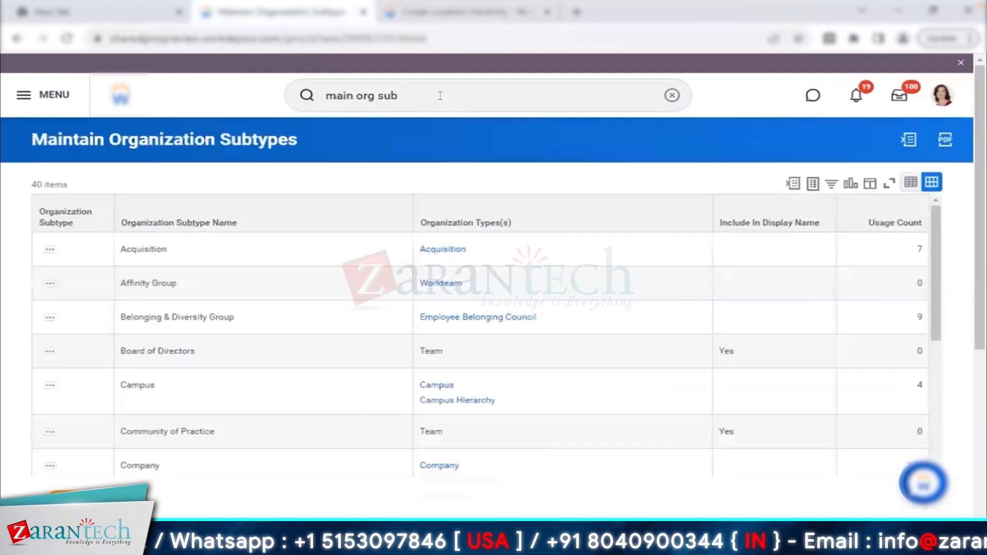
triple_click(441, 96)
text(create loca)
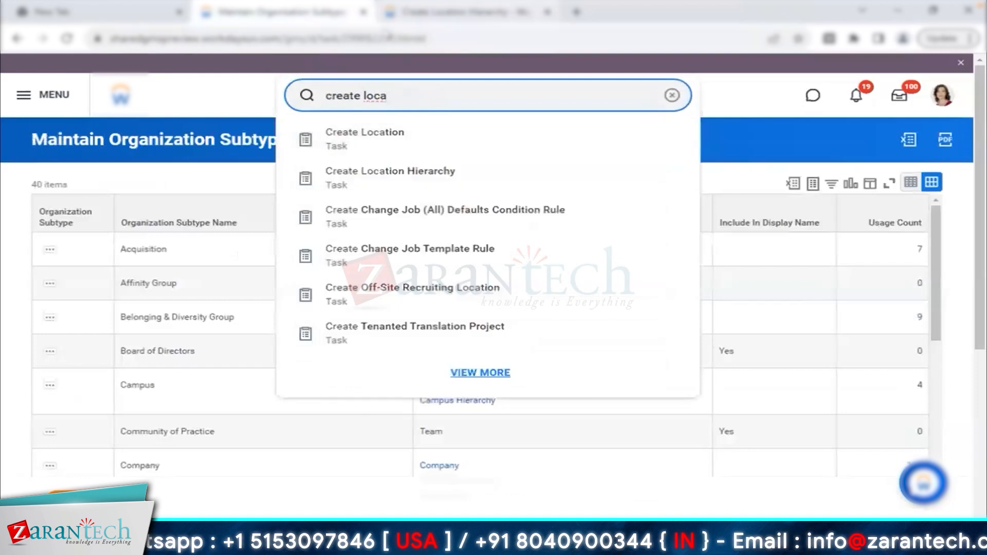
click(395, 15)
click(316, 16)
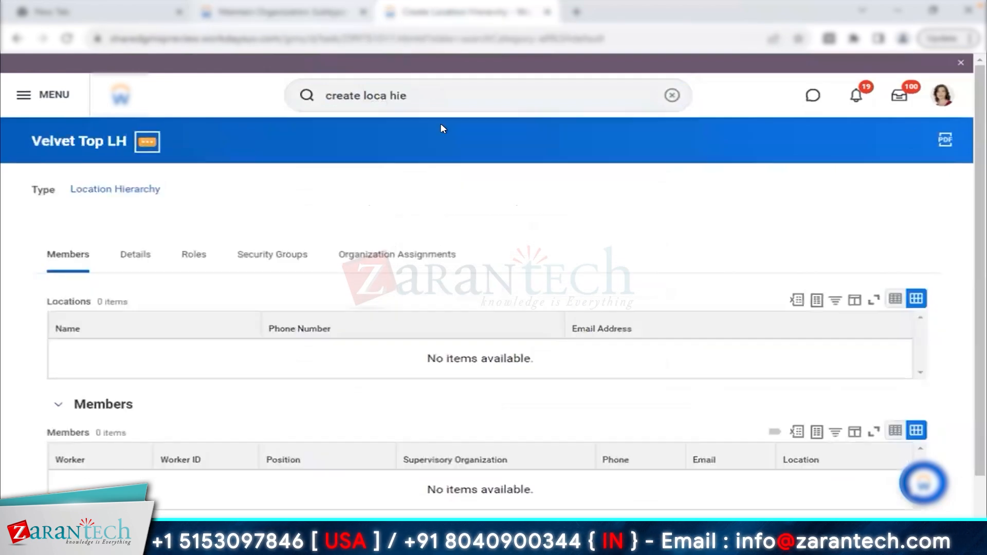
- Start Assign Location Hierarchies for Velvet - Connecticut under the Velvet Reorganization Event
triple_click(376, 89)
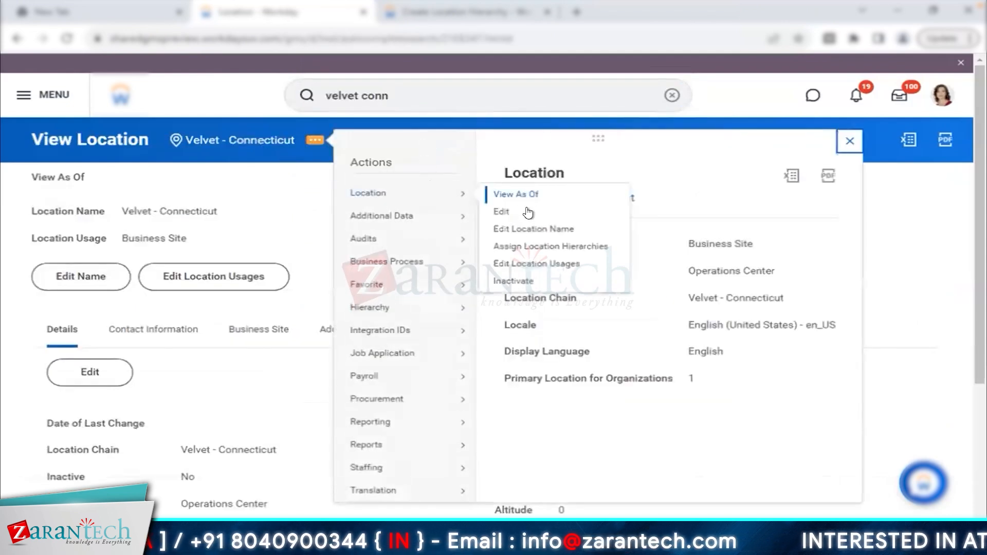
click(538, 246)
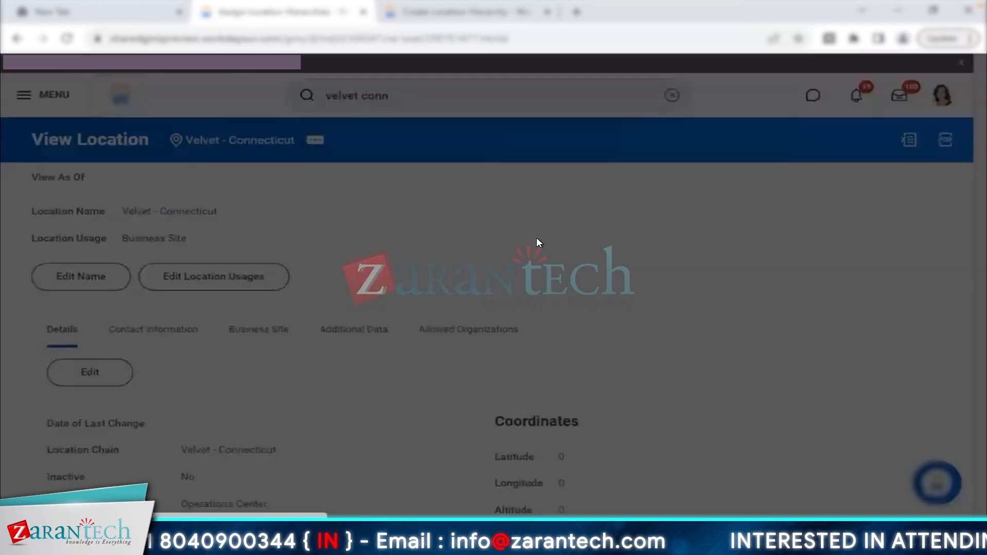
click(437, 255)
text(velvet)
key(Return)
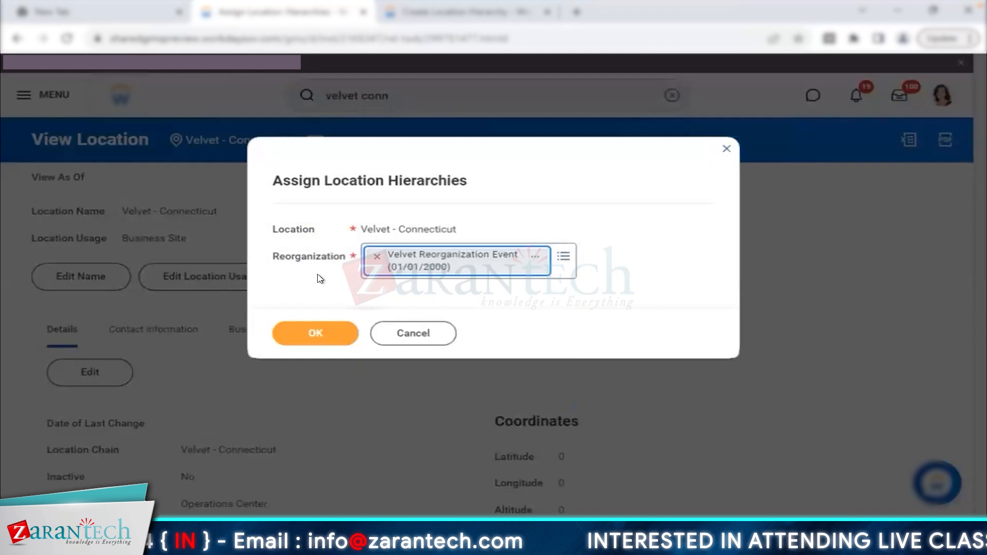
click(318, 335)
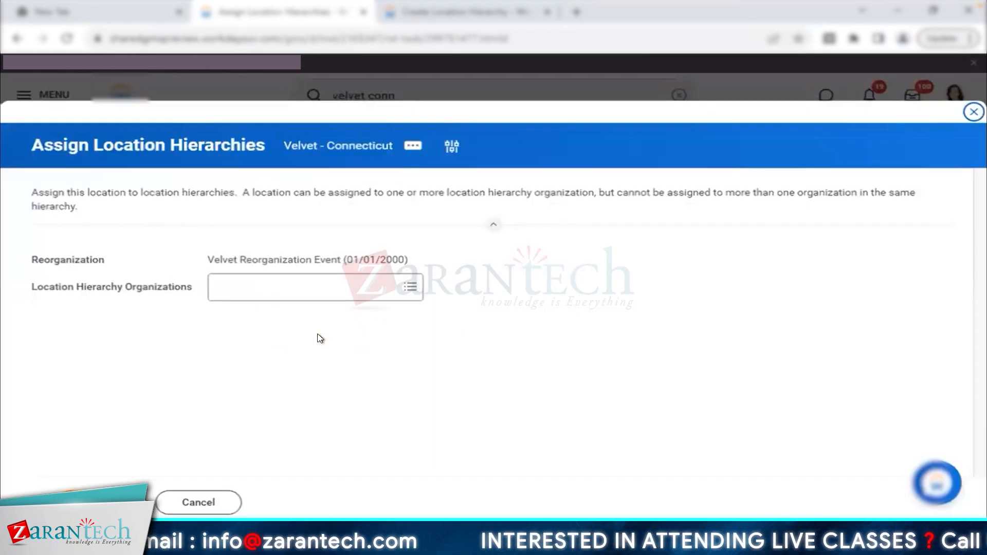
- Pick Velvet Top LH as the location hierarchy, submit, and return to the hierarchy page
click(317, 285)
text(velvet)
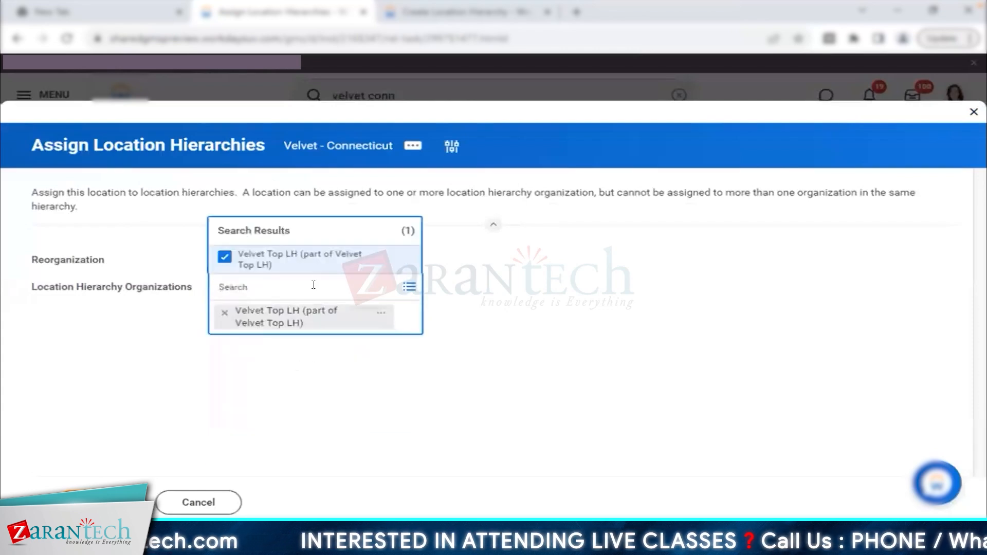
click(268, 425)
click(105, 502)
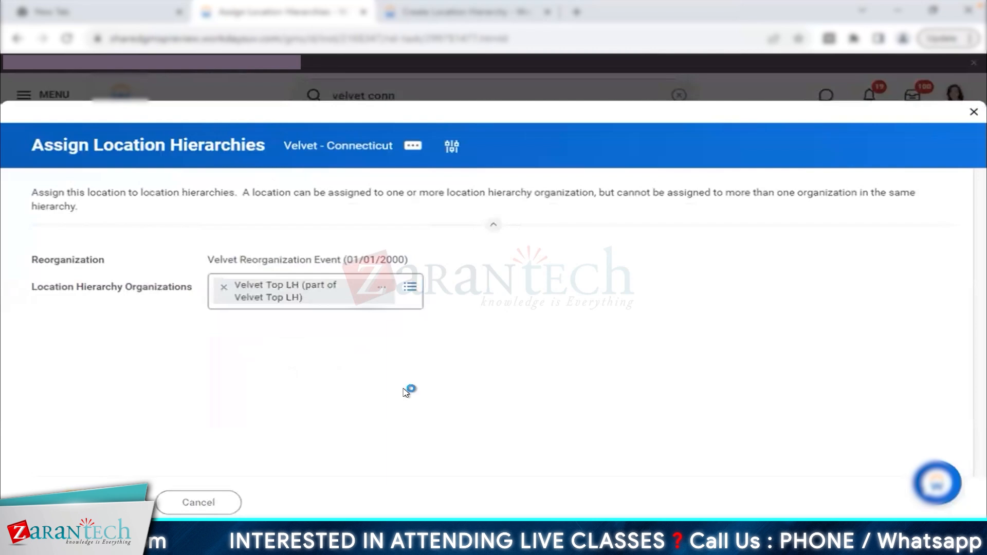
click(391, 16)
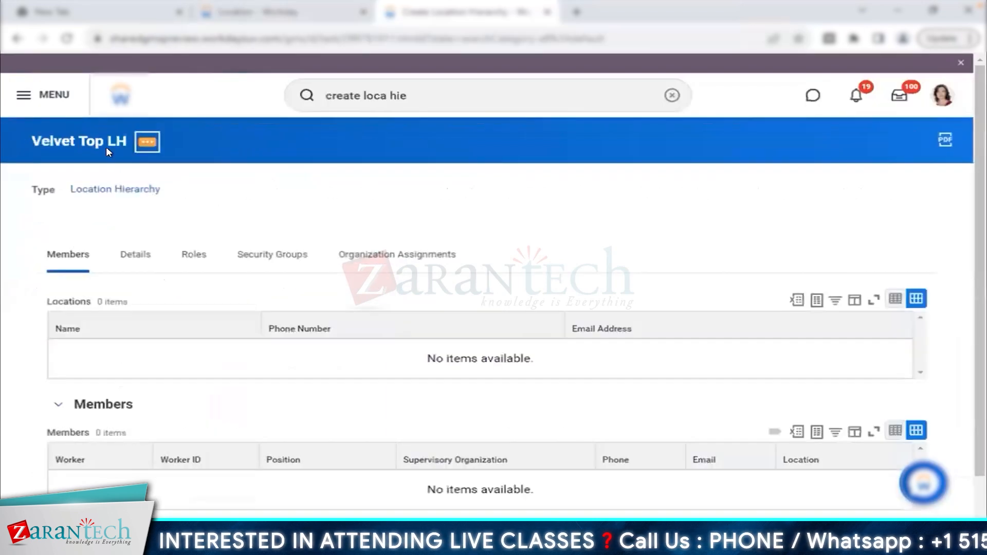
- Refresh Velvet Top LH to list Velvet - Connecticut, then go back to the location tab's search
click(67, 256)
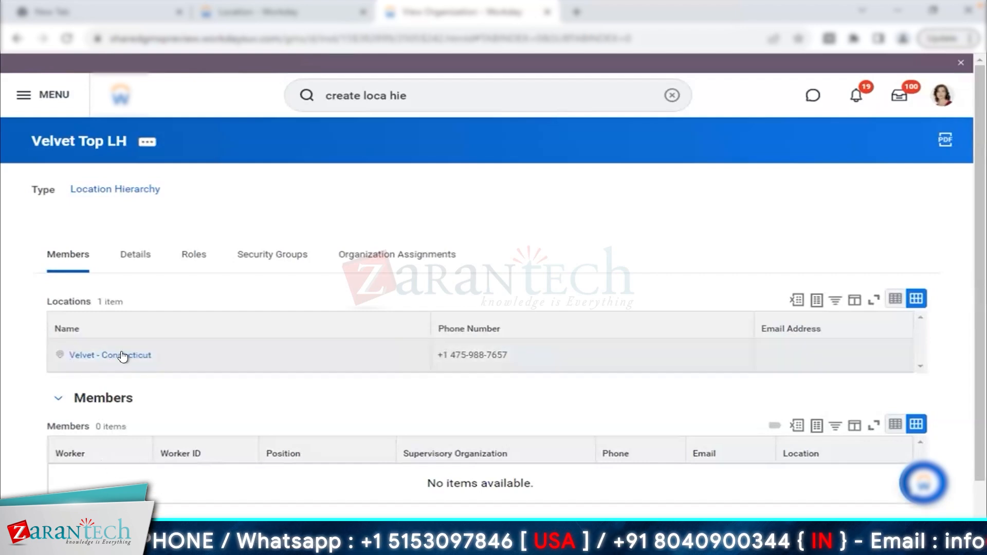
click(283, 12)
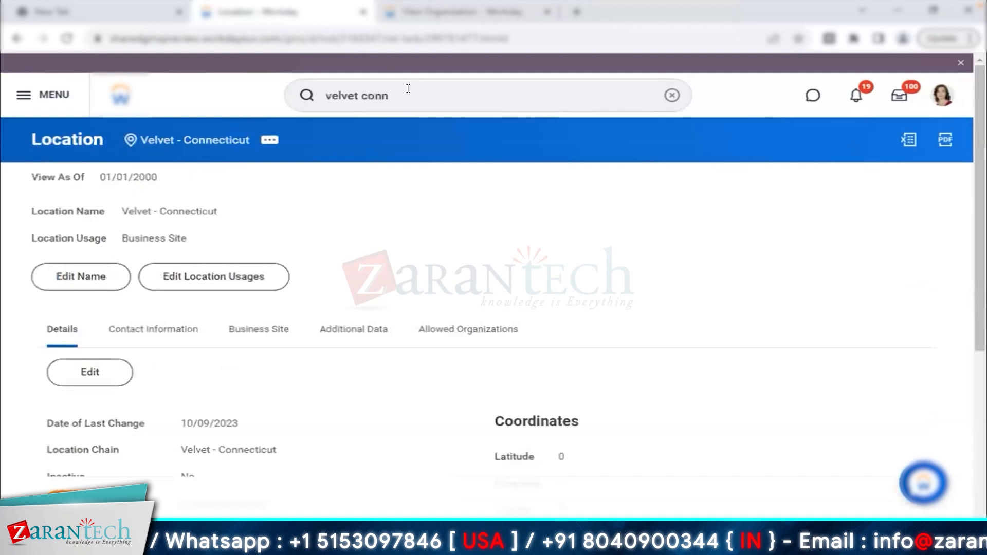
click(407, 88)
- Start the Velvet - Boston location with state Massachusetts and postal code 95678
key(ctrl+a)
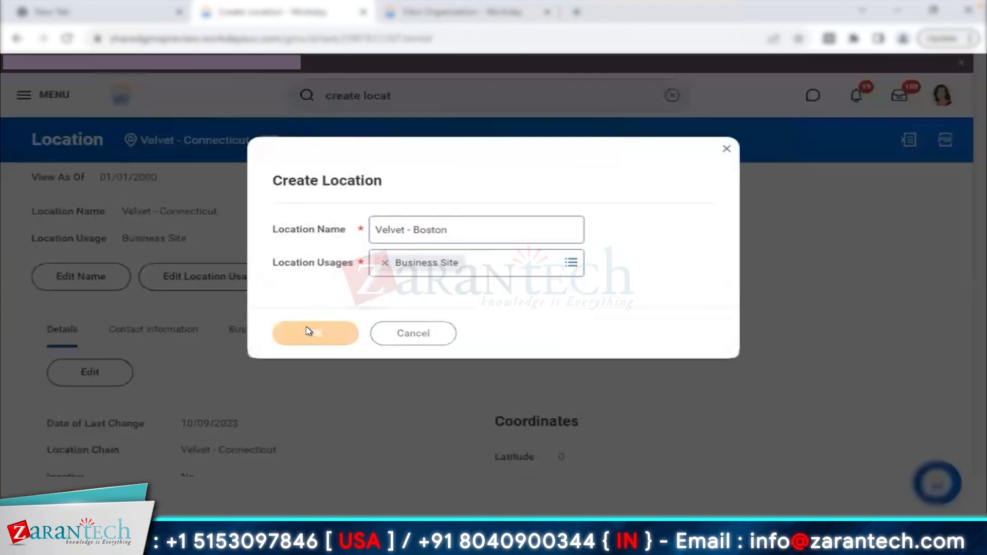
click(308, 331)
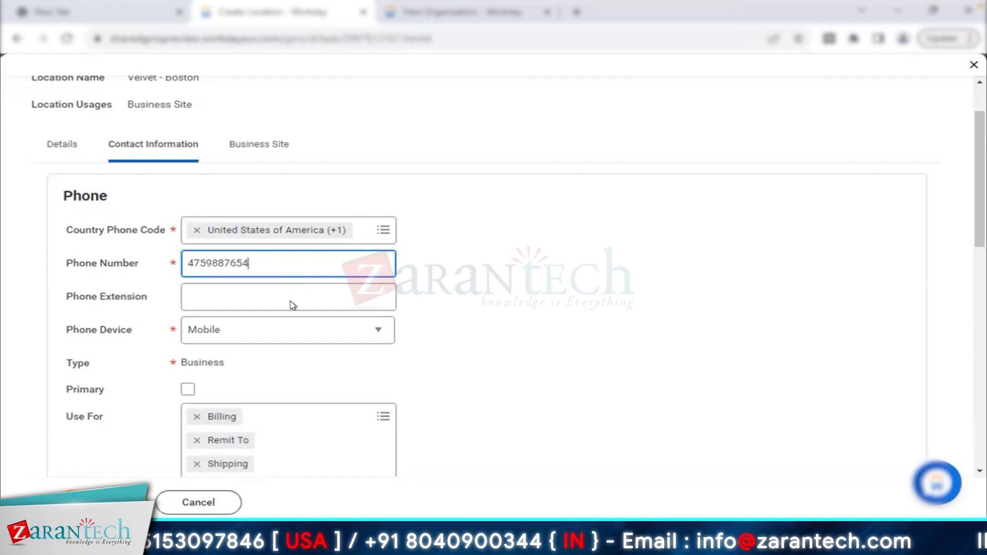
scroll(308, 257, down, 5)
click(232, 299)
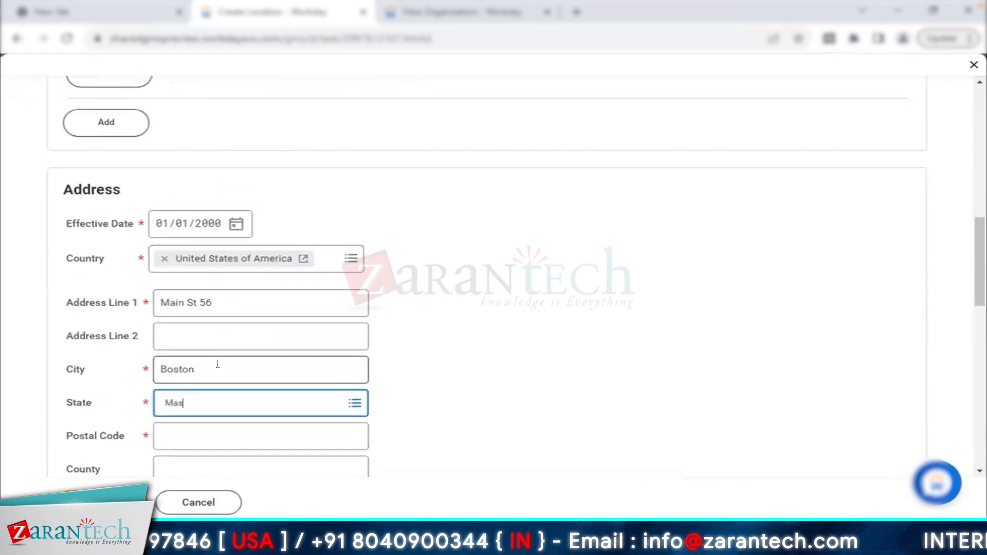
key(Return)
click(229, 433)
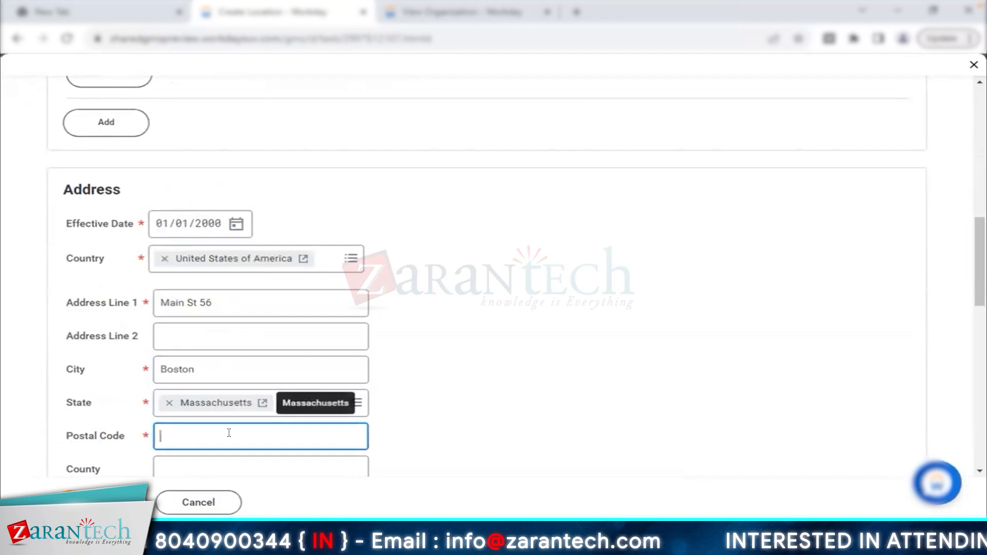
text(95678)
- Set the Boston business site's time profile to Standard Hours - 40
scroll(399, 368, down, 2)
scroll(400, 369, up, 1)
scroll(307, 240, up, 10)
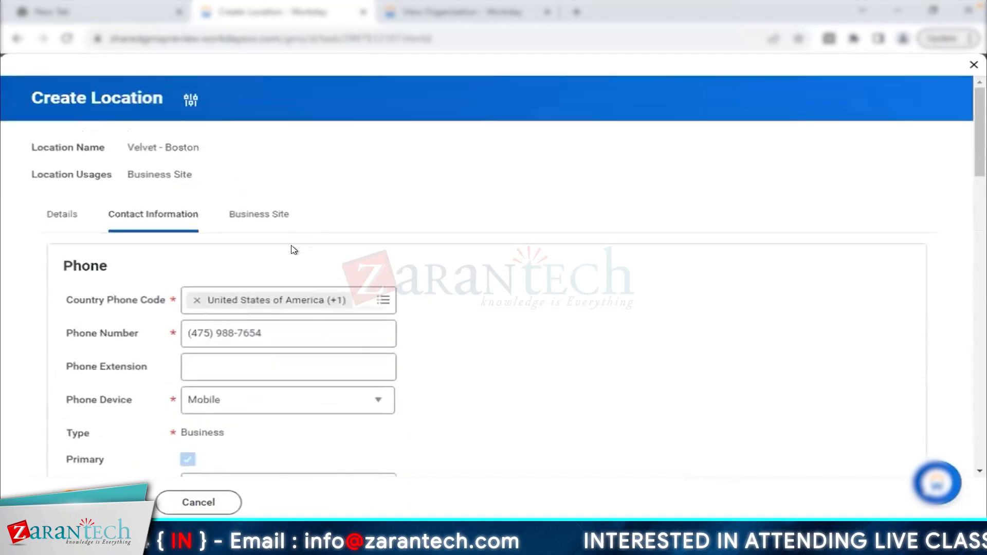
click(261, 225)
scroll(375, 244, down, 1)
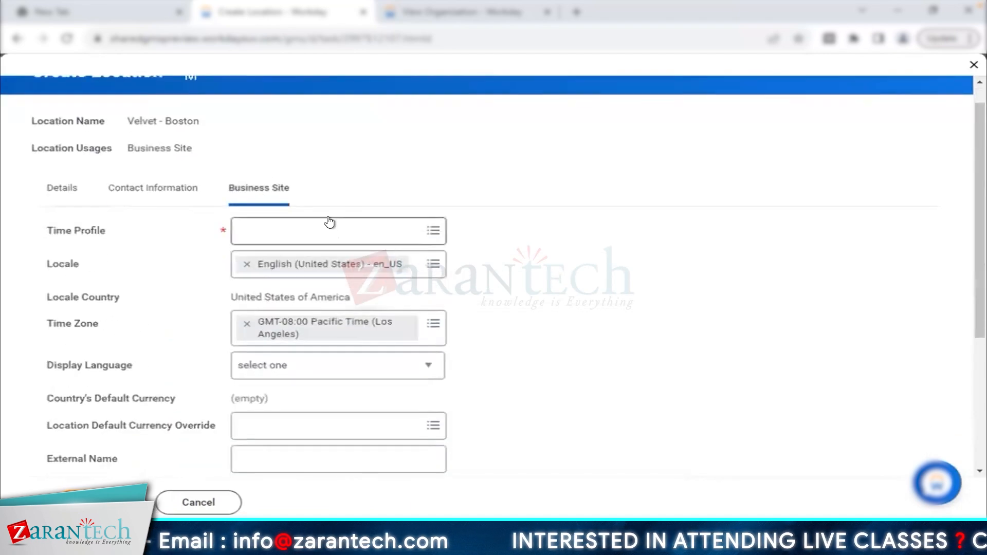
click(330, 222)
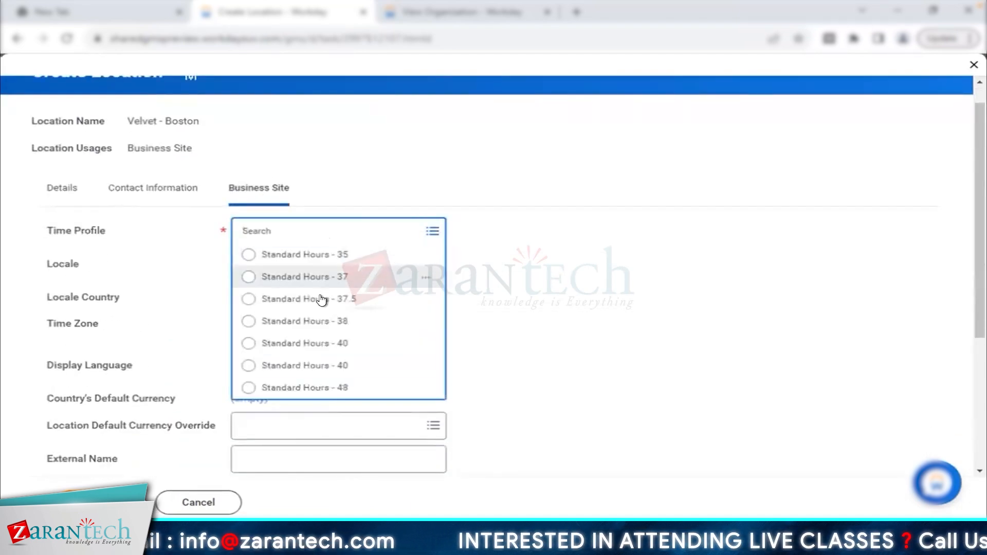
click(306, 343)
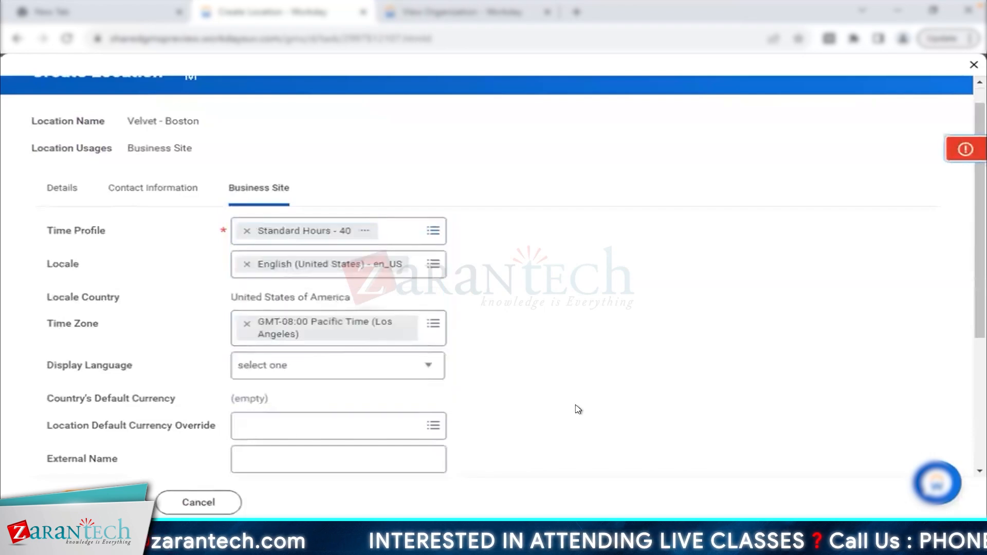
- Correct the postal code to 02108, submit the Boston location, and return to Velvet Top LH
click(164, 191)
scroll(388, 376, down, 15)
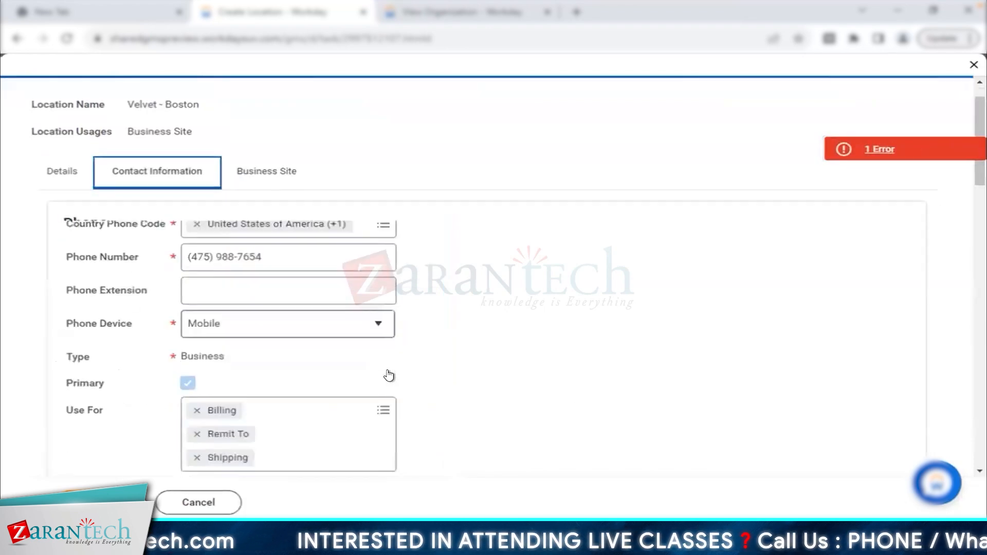
double_click(217, 243)
text(02)
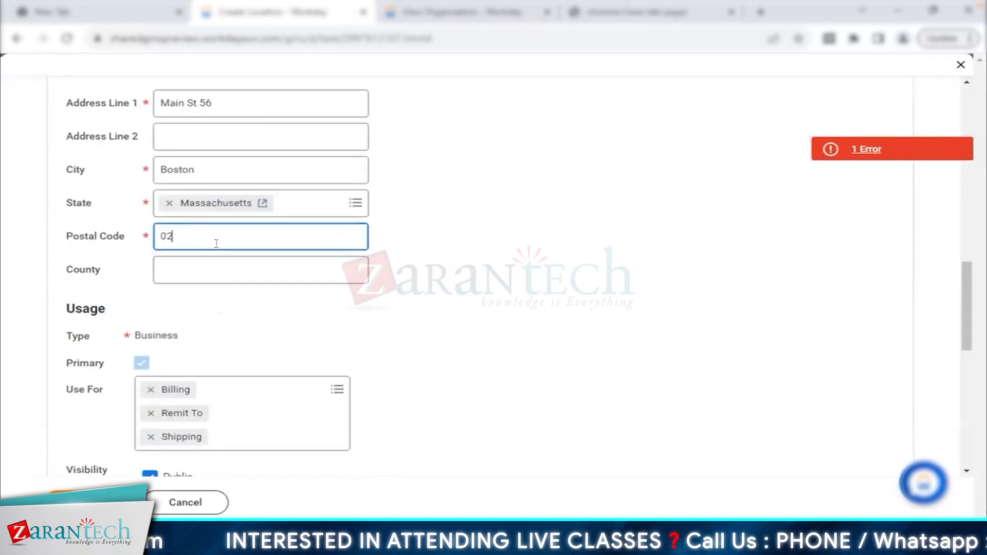
text(108)
click(169, 444)
click(98, 502)
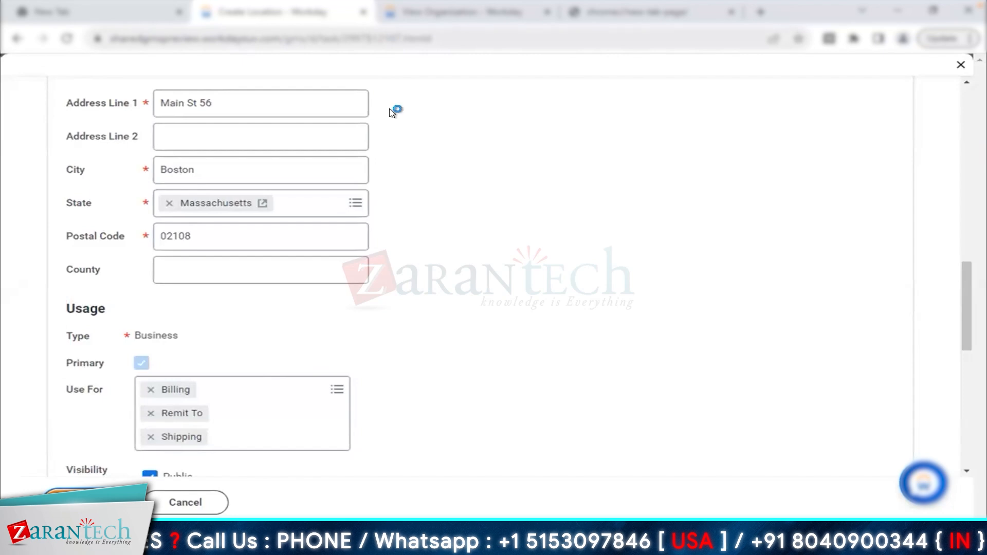
click(390, 12)
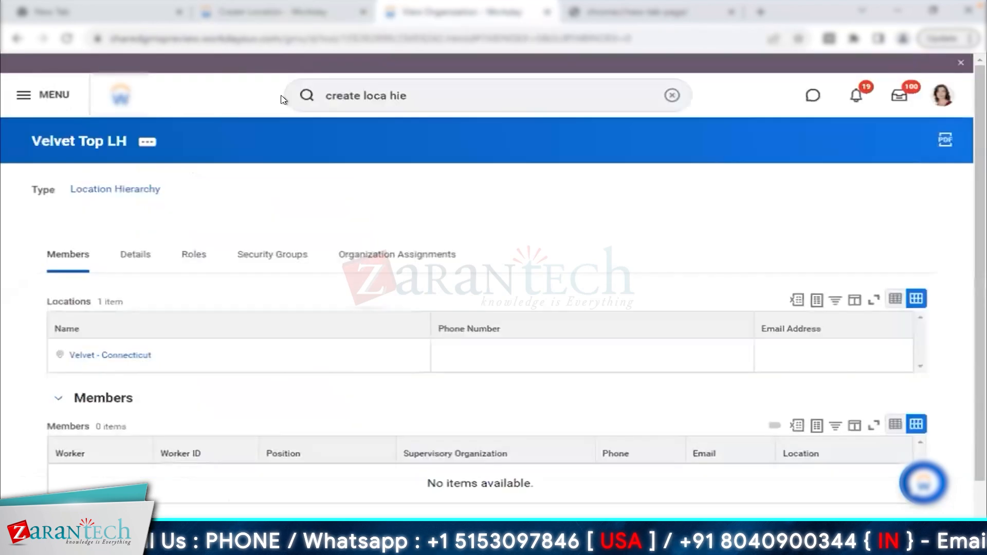
- Start Assign Locations for Velvet Top LH under the Velvet Reorganization Event
click(147, 141)
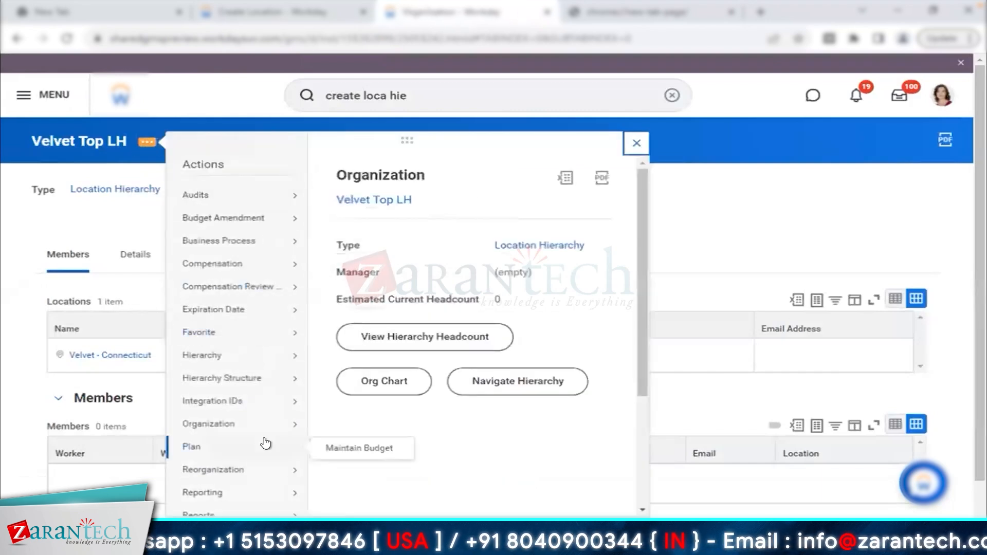
scroll(254, 329, down, 3)
mouse_move(250, 282)
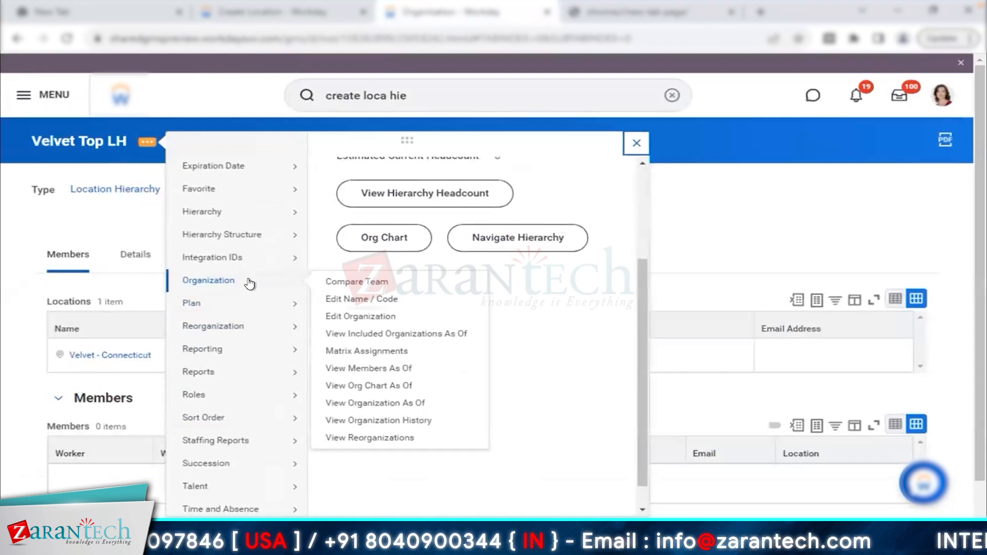
mouse_move(256, 330)
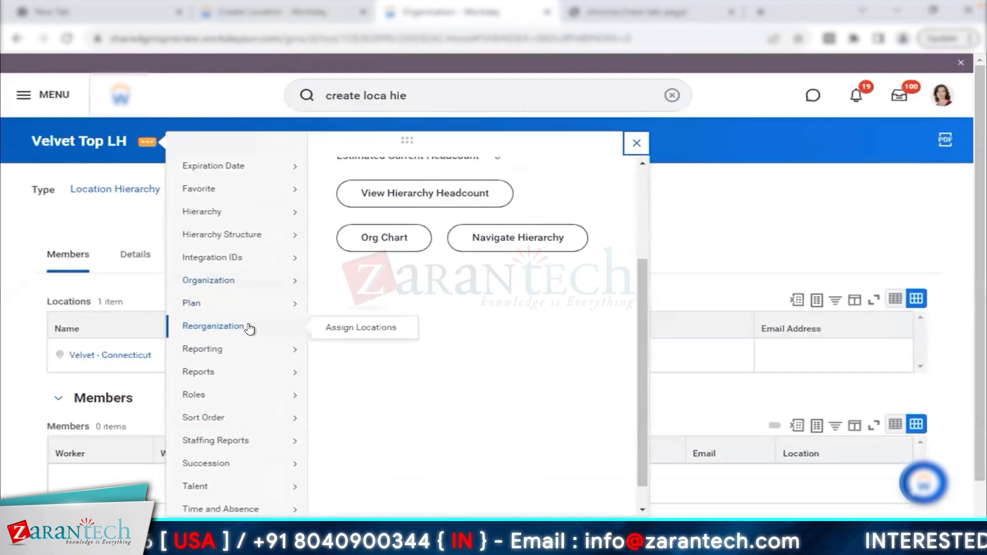
click(354, 328)
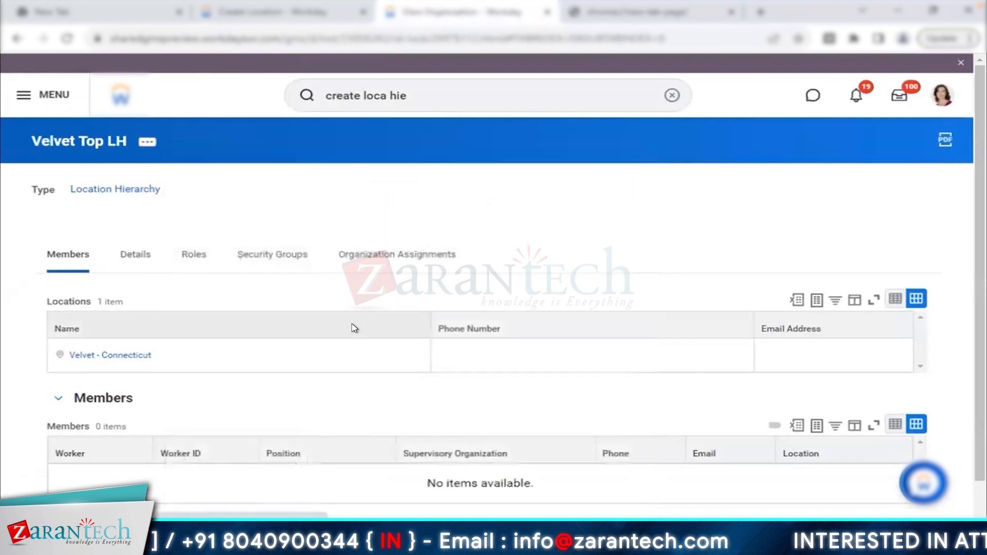
click(419, 246)
text(velvet)
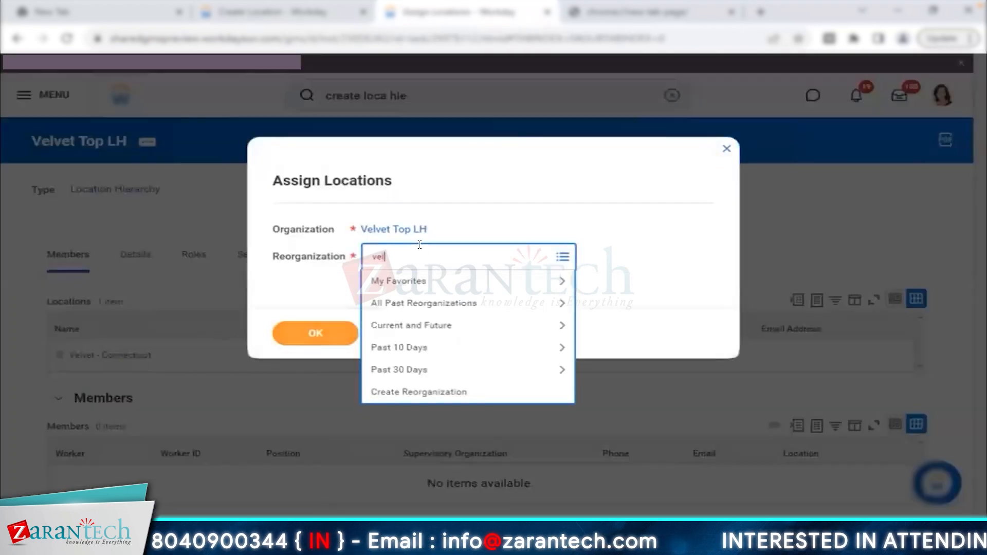
key(Return)
click(315, 334)
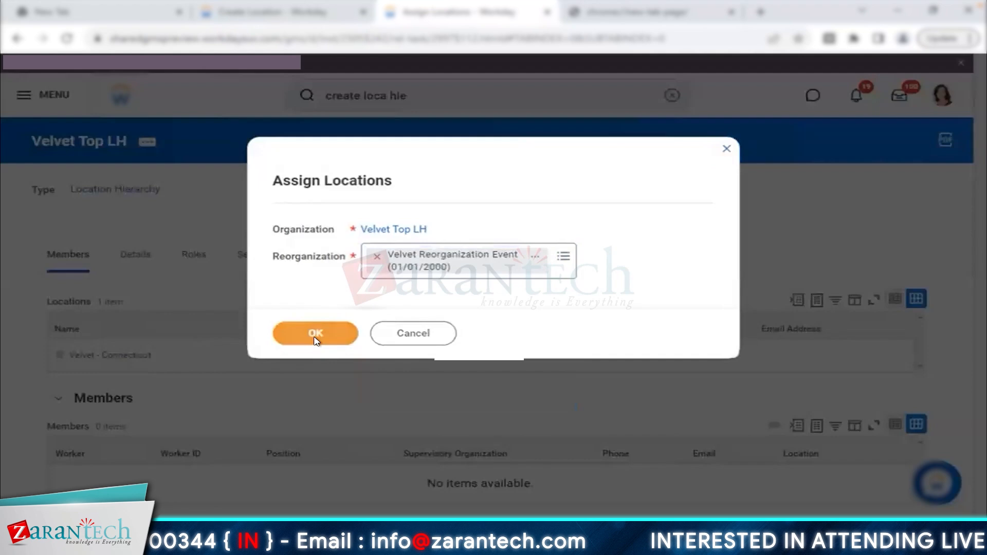
- Search 'velvet' and add Velvet - Boston to the hierarchy's locations
click(286, 254)
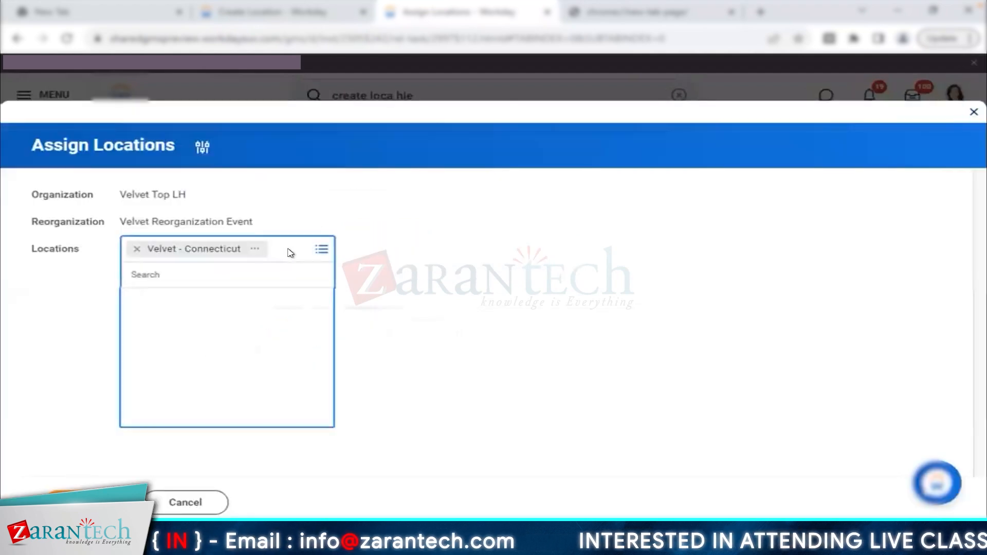
text(velvet)
key(Return)
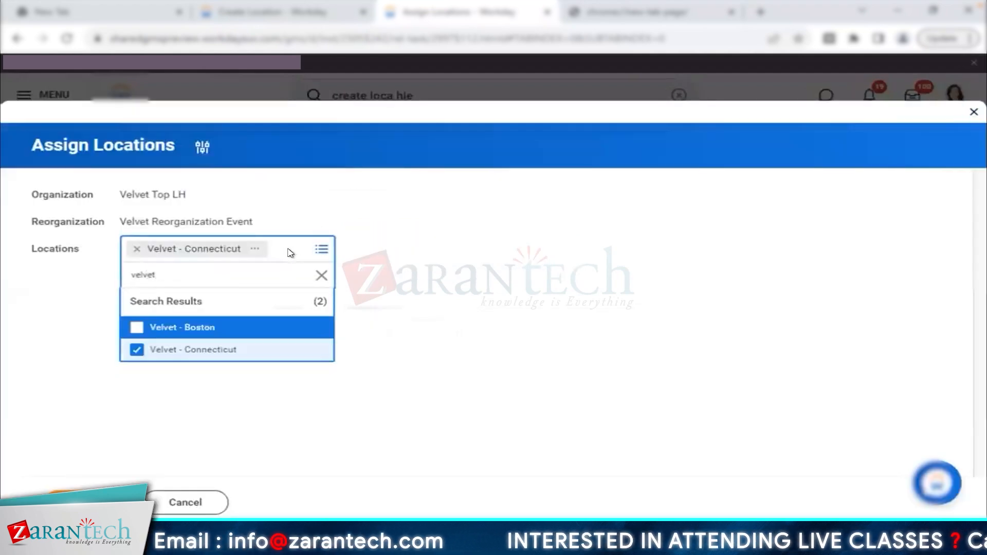
click(218, 331)
click(452, 340)
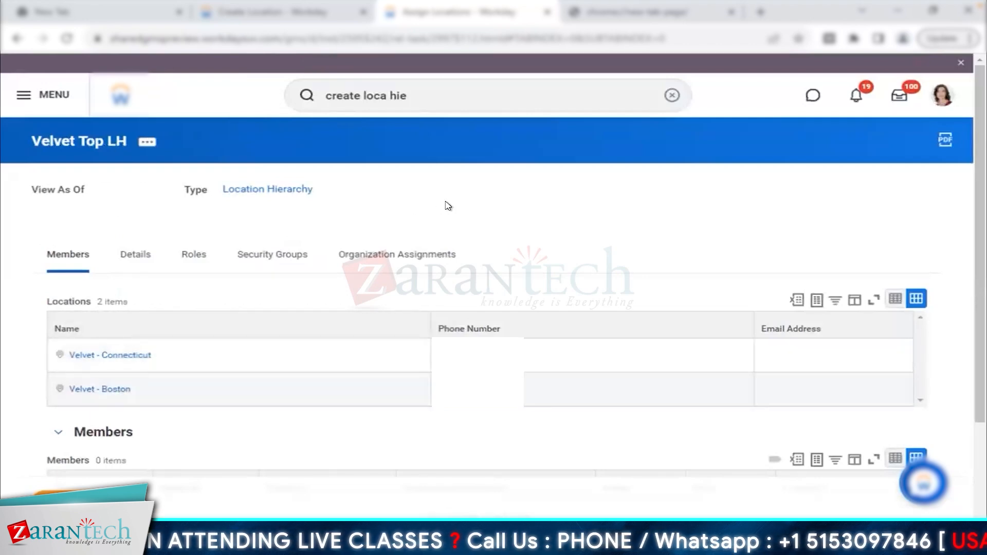
- Open the Navigate Hierarchy chart for Velvet Top LH and pan across it
click(147, 145)
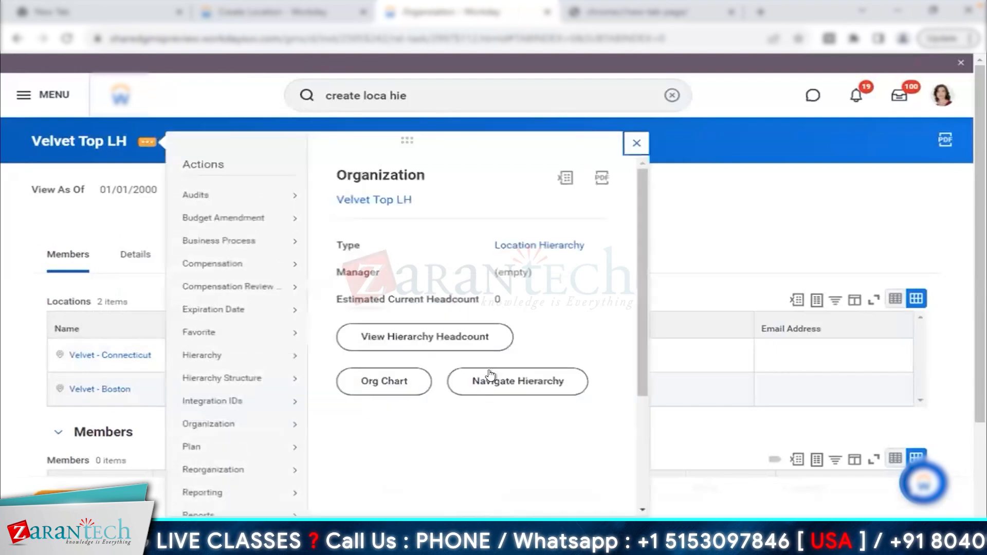
click(489, 378)
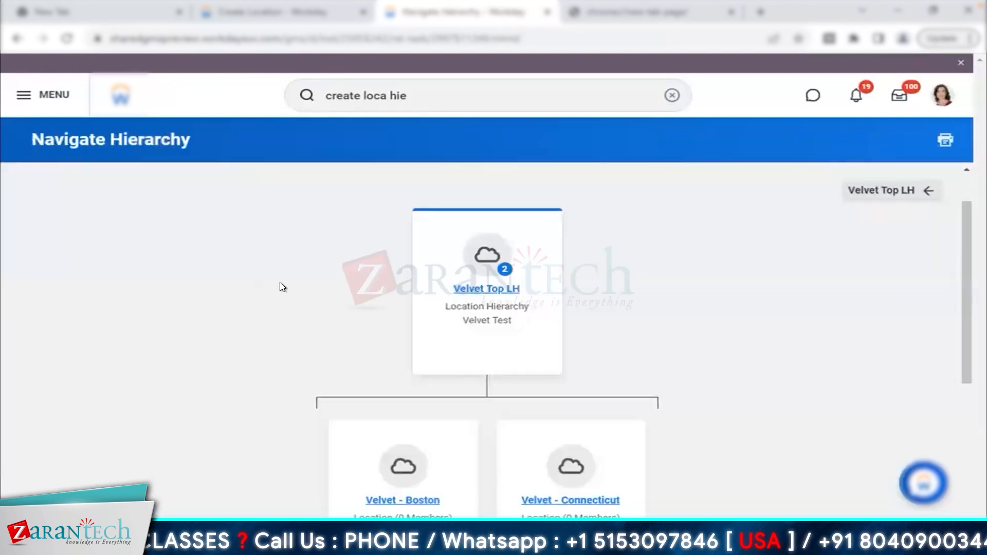
scroll(282, 287, down, 1)
drag(438, 249, 534, 248)
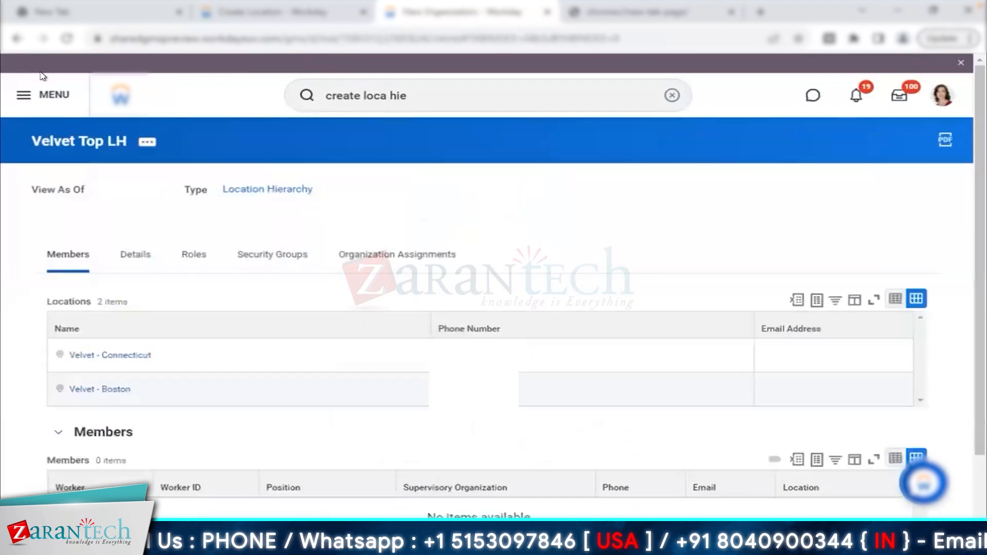
click(17, 38)
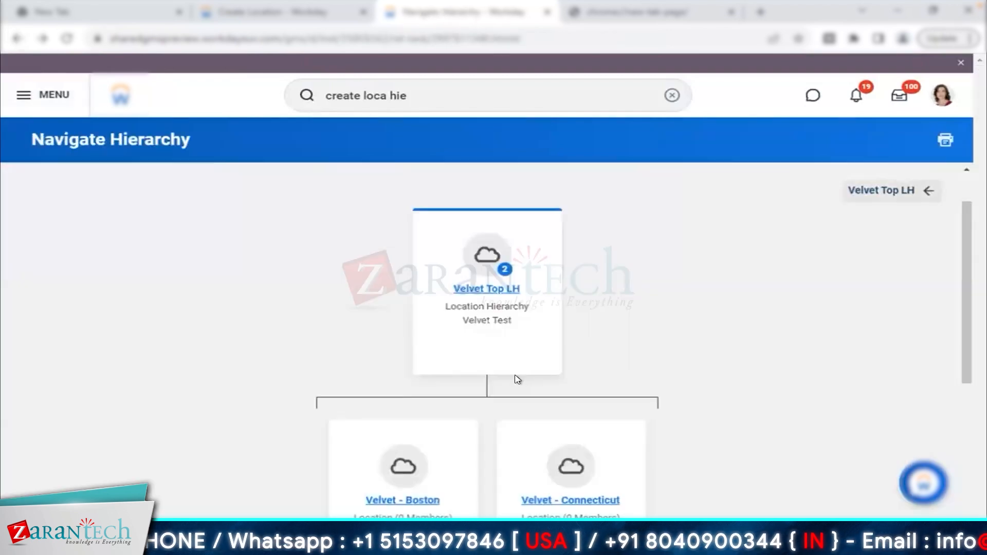
- Review the Velvet - Boston card in the chart and open its location details
scroll(517, 380, down, 2)
mouse_move(615, 422)
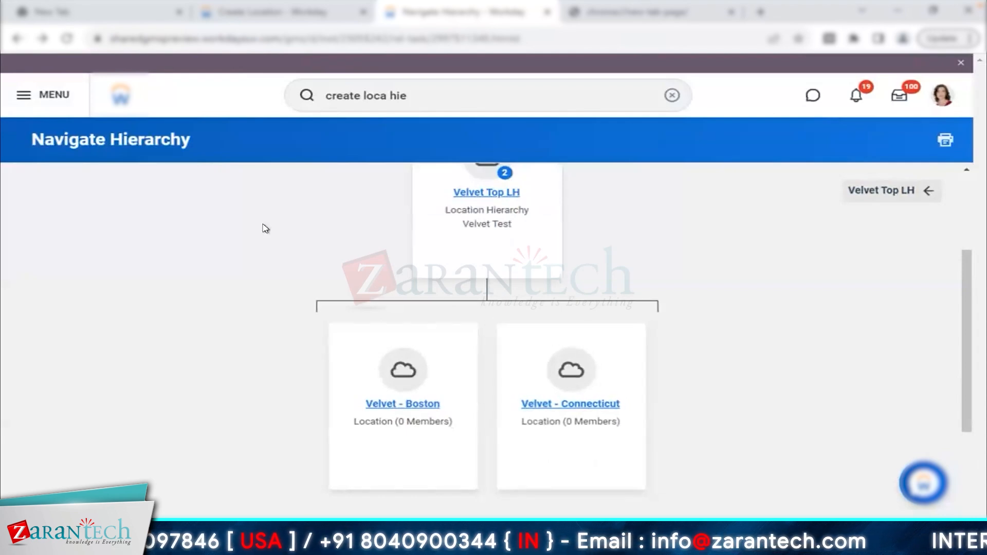
drag(357, 406, 502, 412)
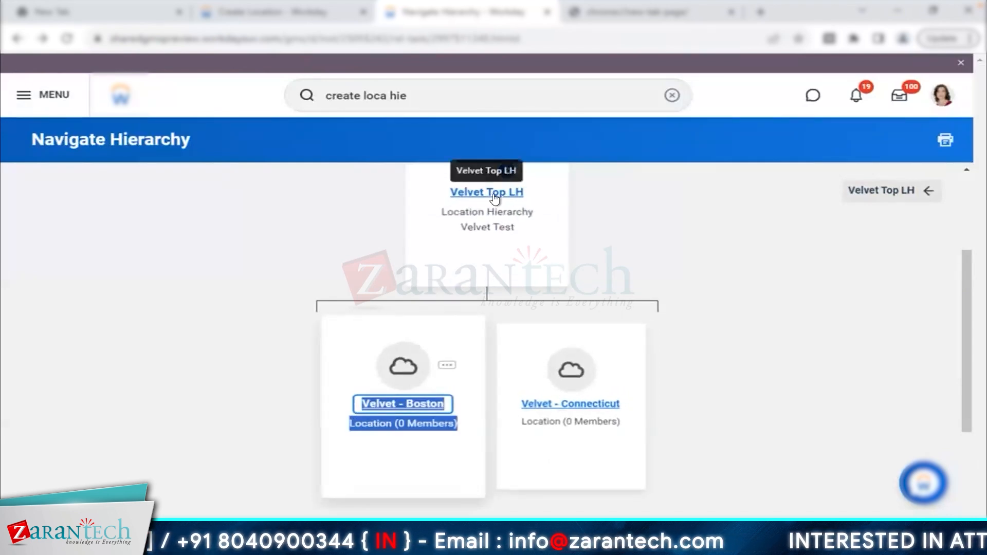
click(394, 472)
click(403, 402)
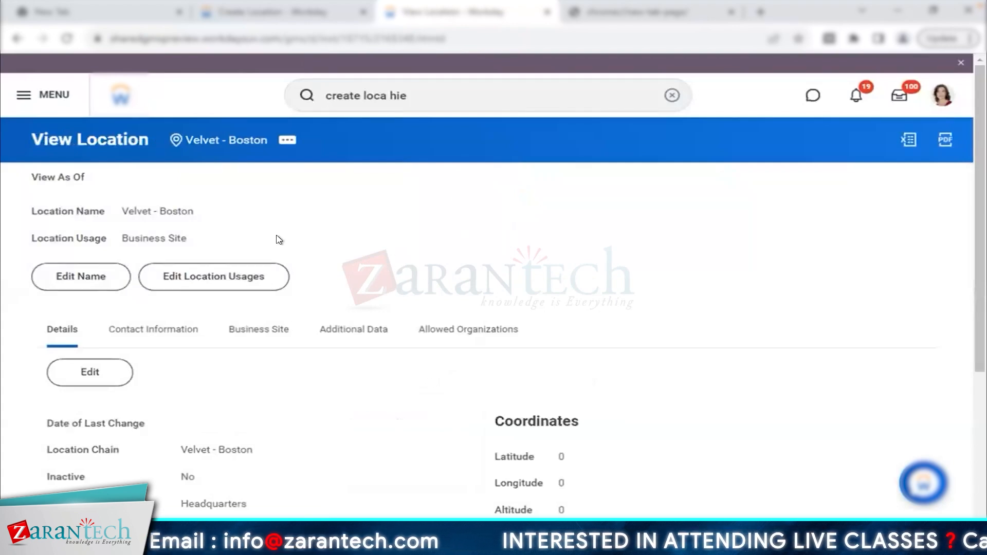
scroll(278, 240, down, 2)
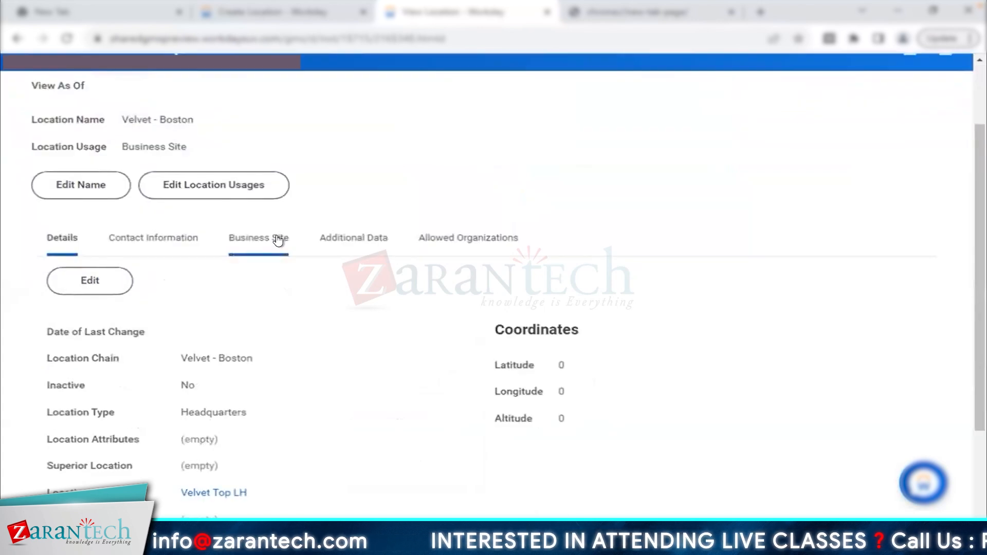
scroll(426, 286, up, 2)
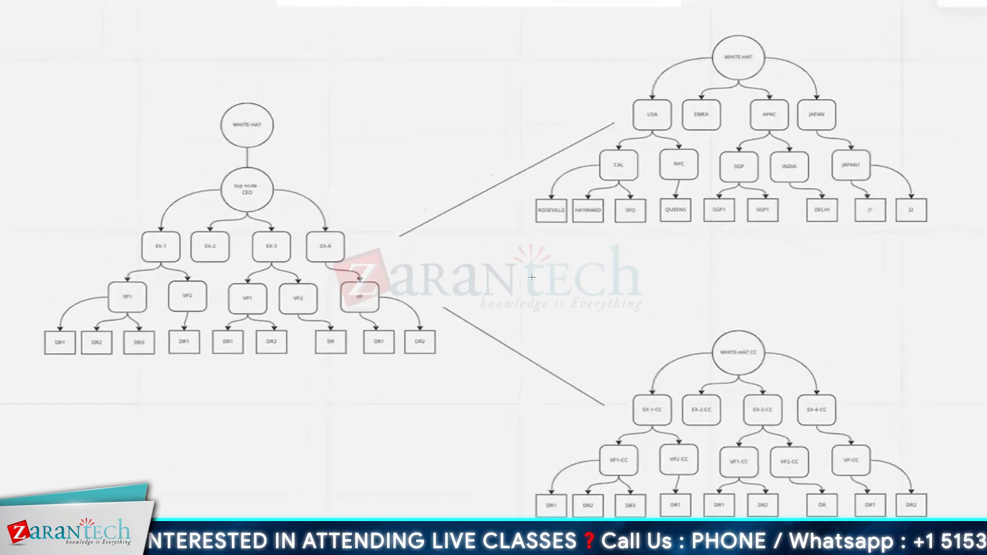
mouse_move(12, 114)
mouse_down()
mouse_move(412, 411)
mouse_move(453, 403)
mouse_up()
drag(510, 34, 962, 242)
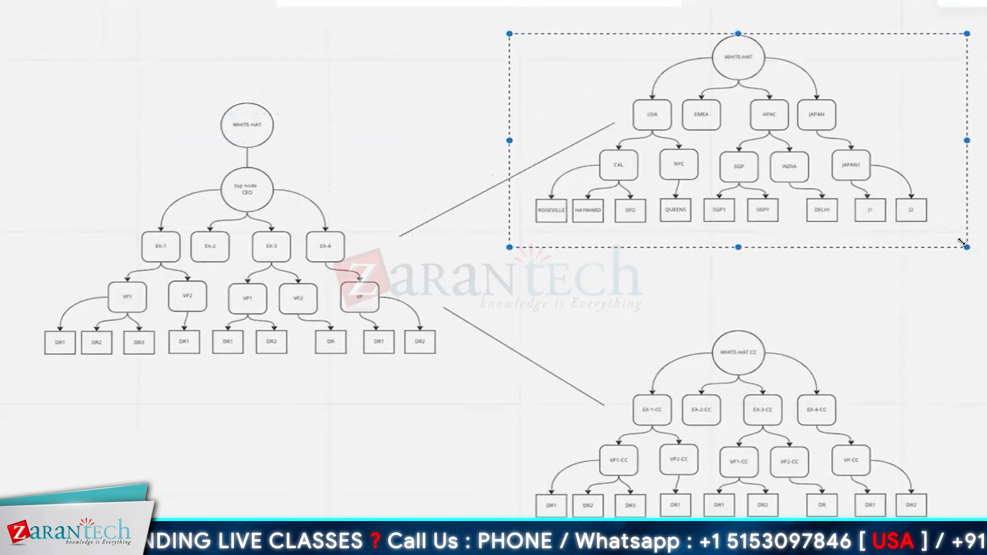
drag(502, 310, 955, 529)
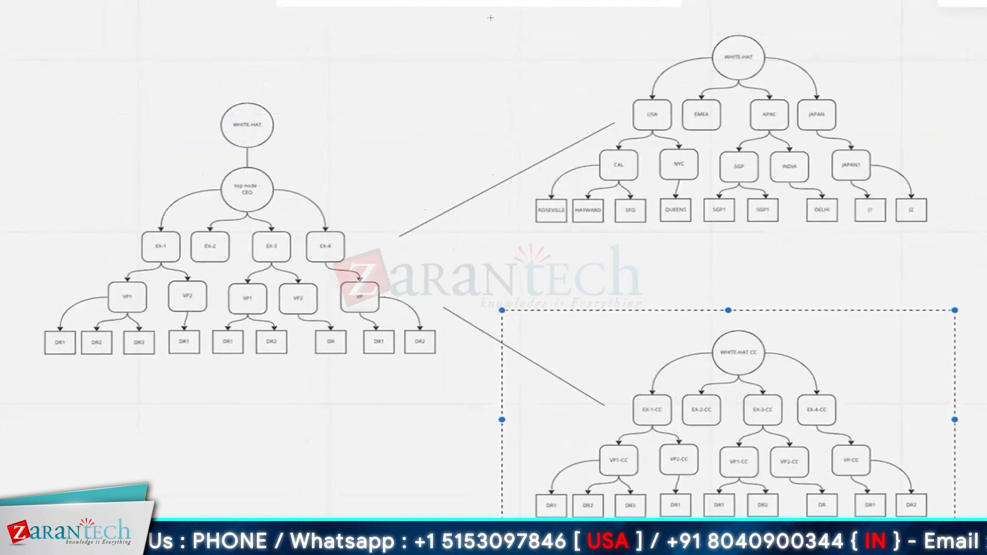
drag(40, 85, 426, 379)
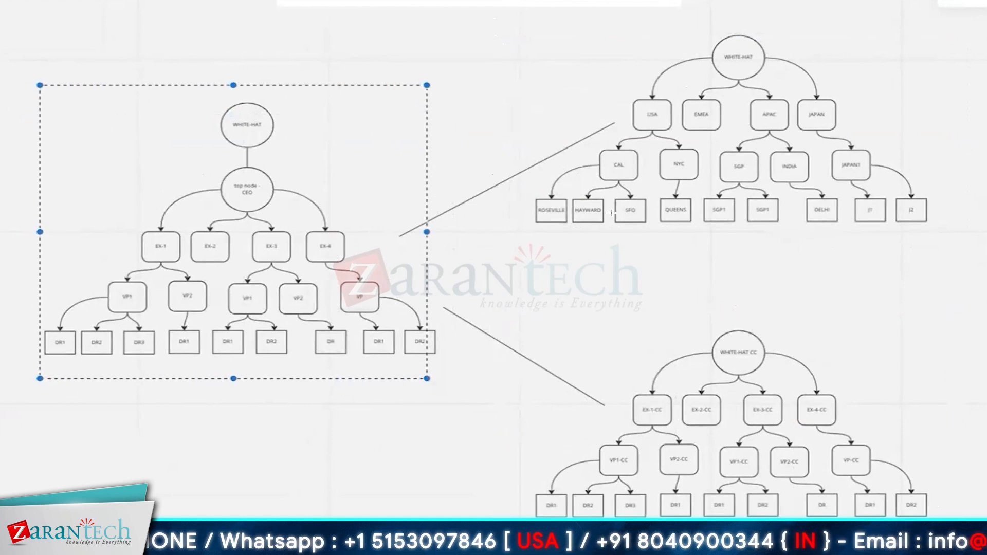
drag(509, 89, 951, 248)
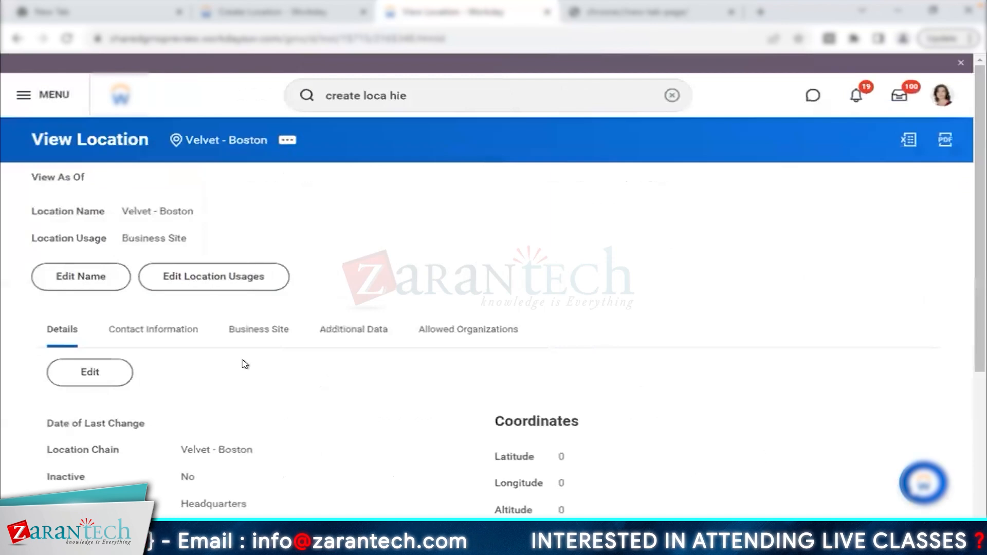
- Review the error message on the Velvet - Boston page, then switch to the worker profile tab
scroll(244, 360, down, 3)
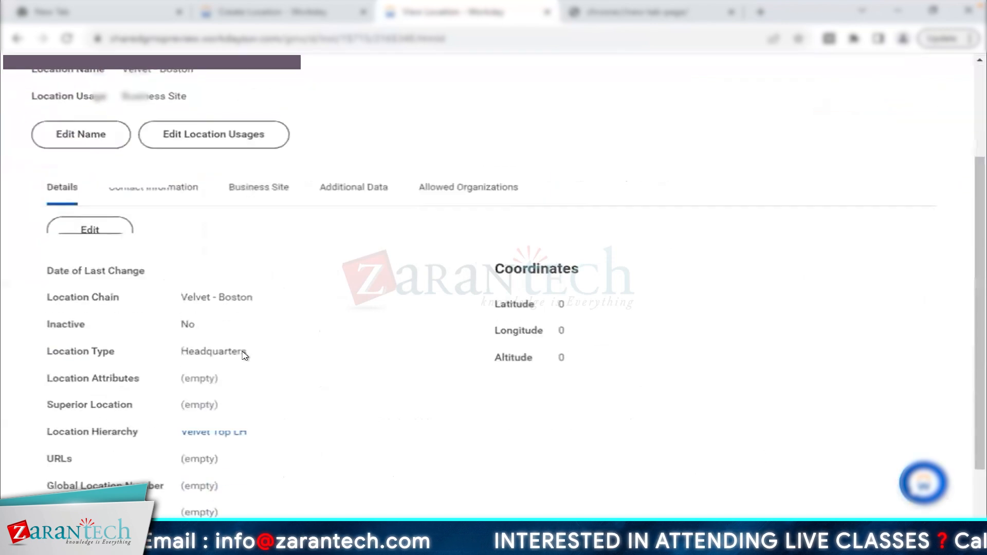
scroll(244, 356, up, 3)
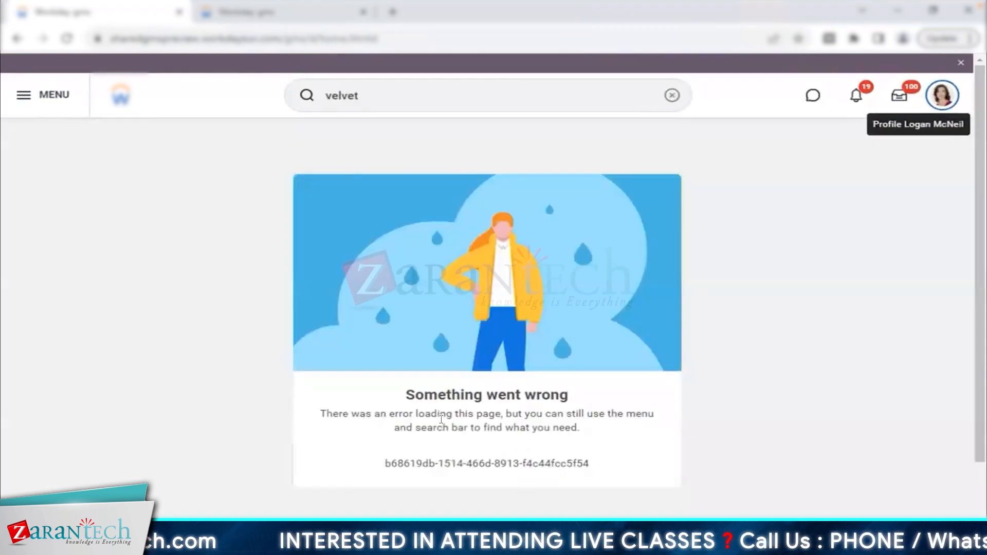
drag(405, 400, 590, 426)
click(319, 12)
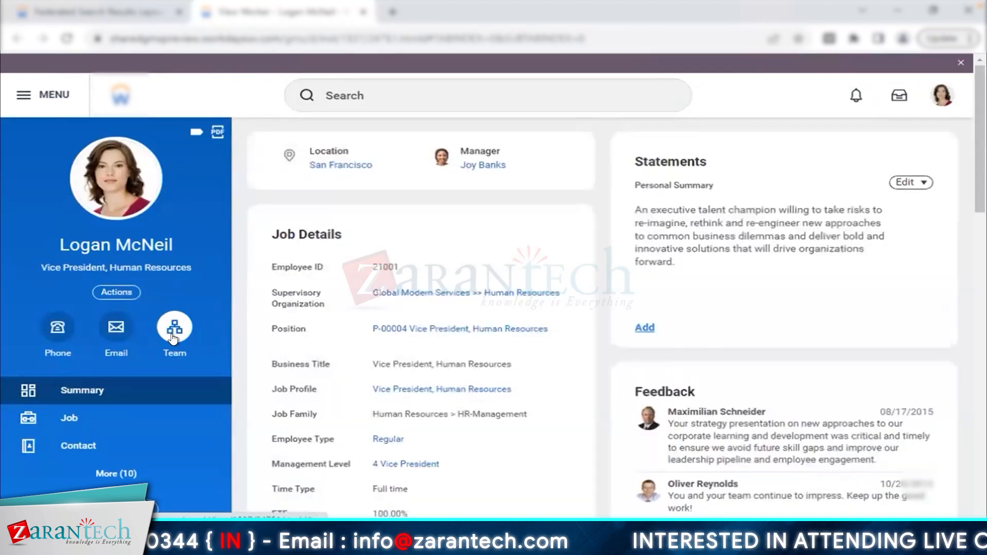
- Open the worker's Team org chart and scroll up to the Chief Human Resources Officer level
click(173, 340)
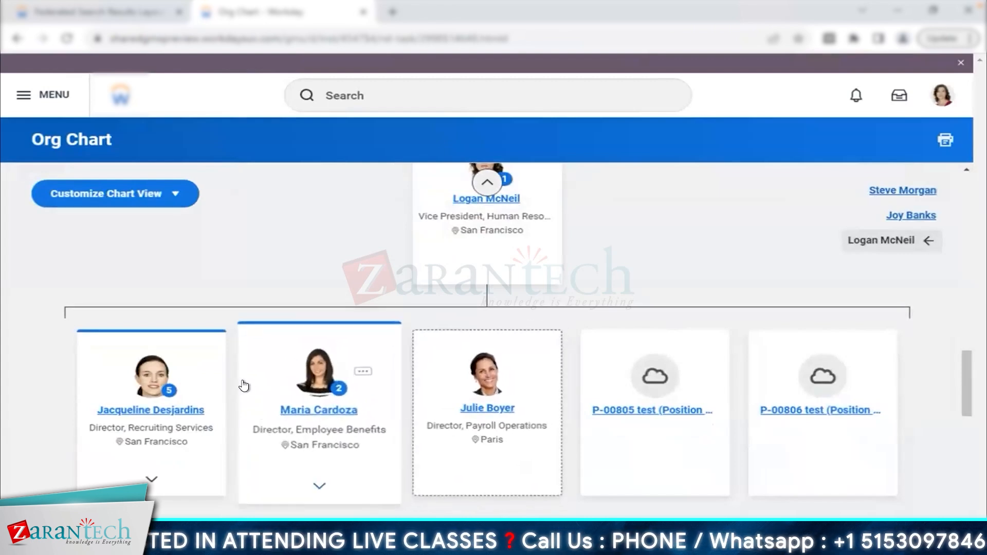
scroll(244, 386, down, 4)
scroll(243, 386, up, 6)
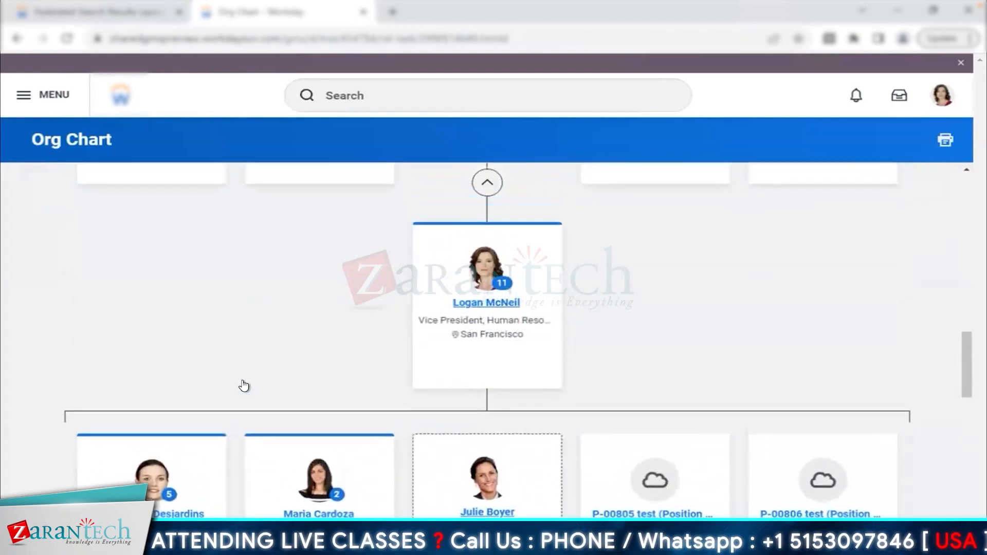
scroll(244, 386, up, 4)
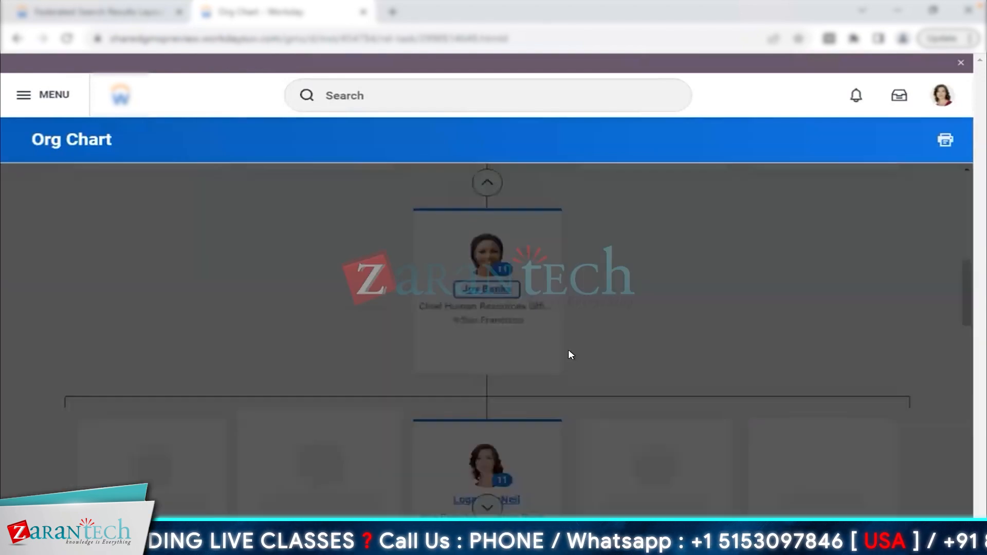